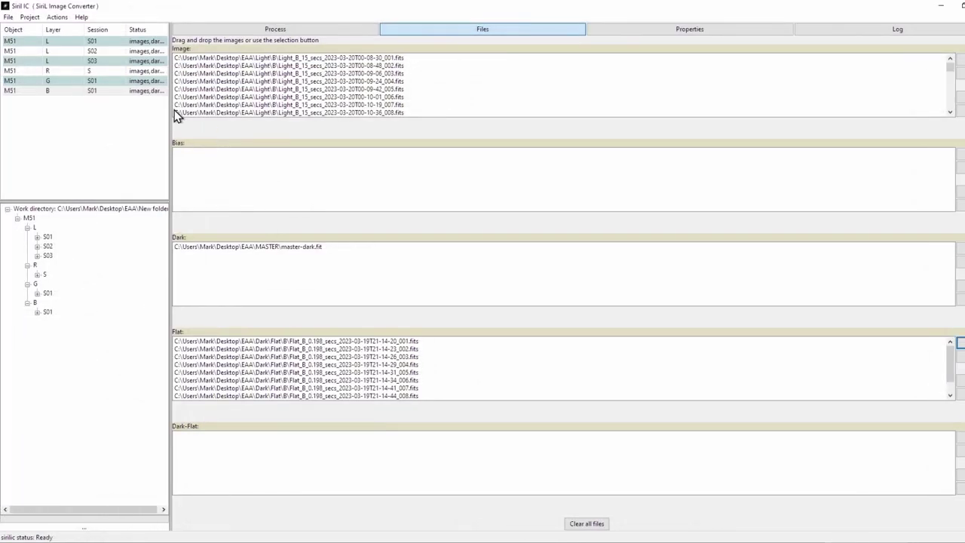
Review the image, dark and flat files assigned to each M51 layer and session
click(122, 44)
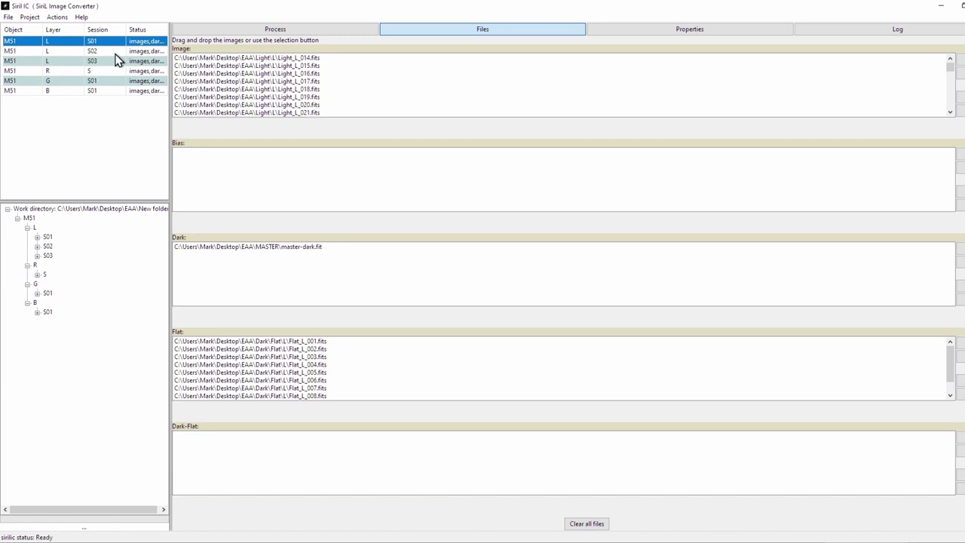
click(117, 53)
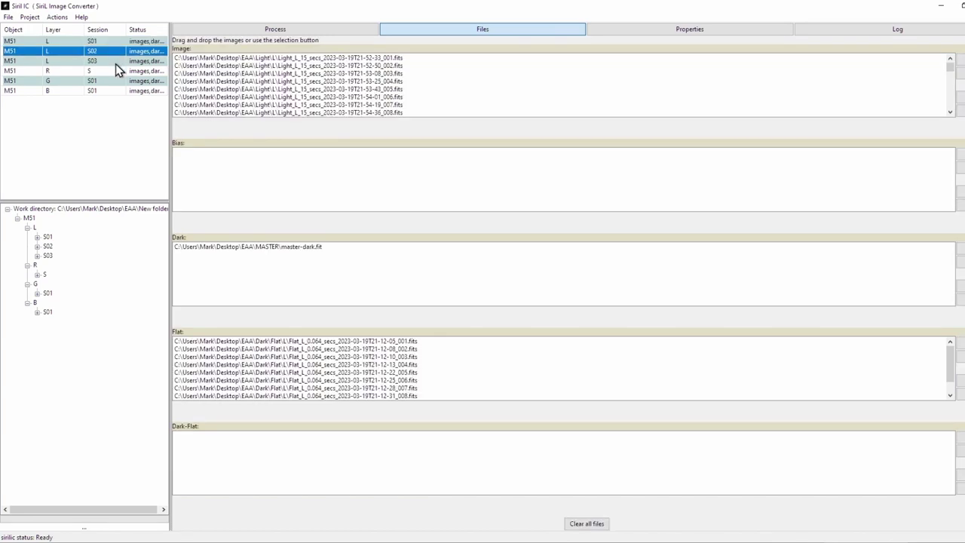
click(116, 63)
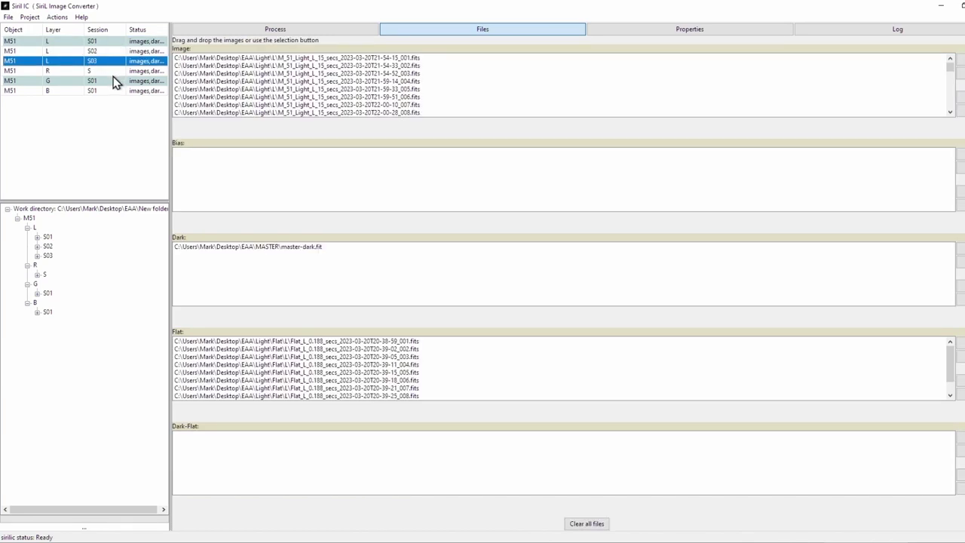
click(112, 74)
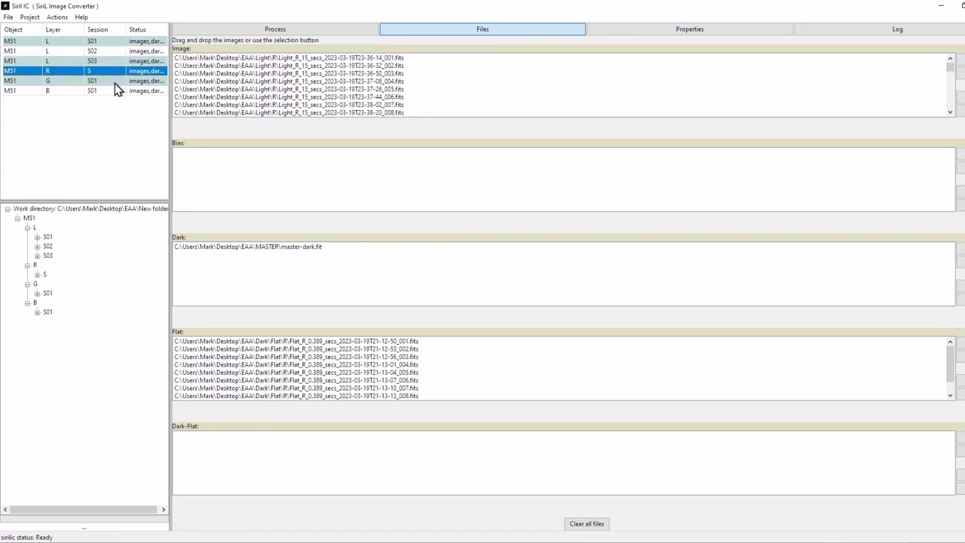
click(115, 82)
click(115, 91)
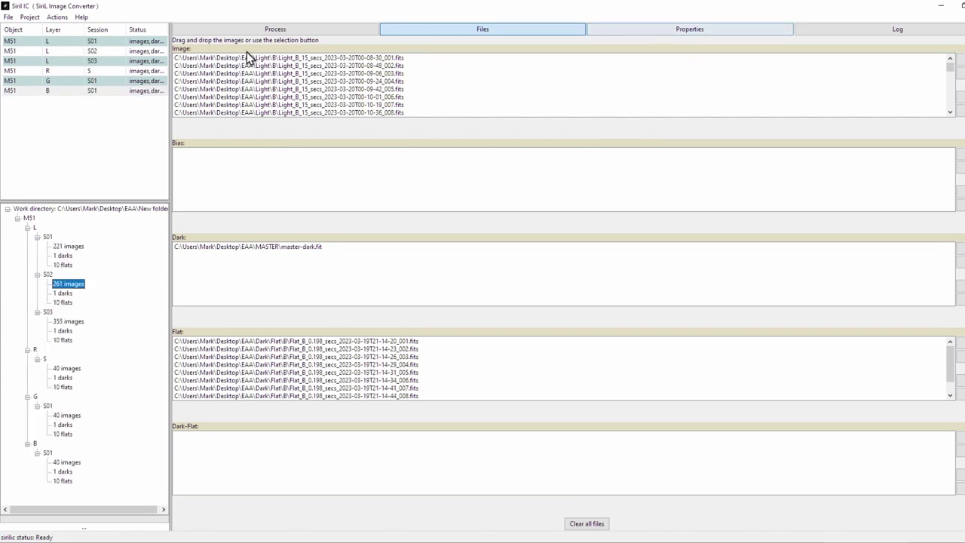
Set the subsky degree to 1 in the M51 L S01 session's properties and check the G layer's properties
click(137, 42)
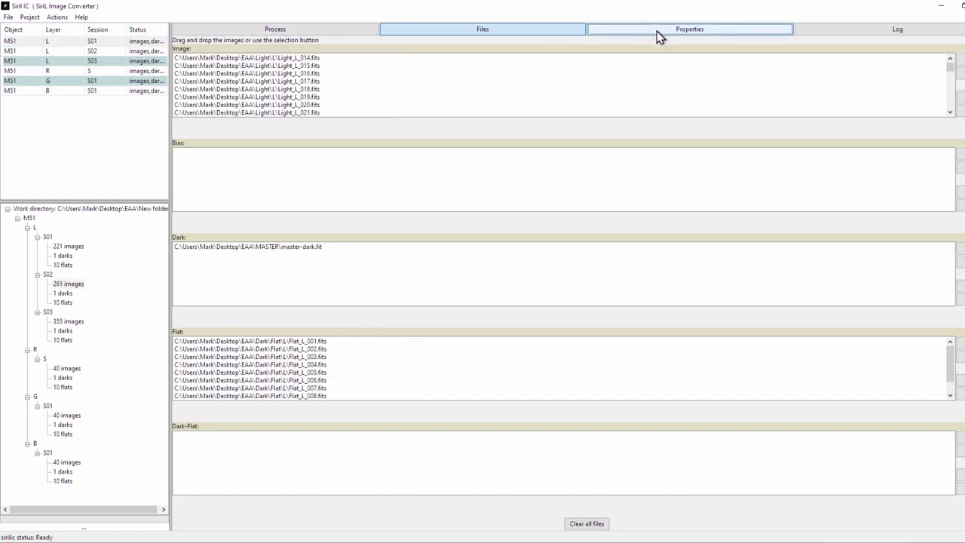
click(656, 30)
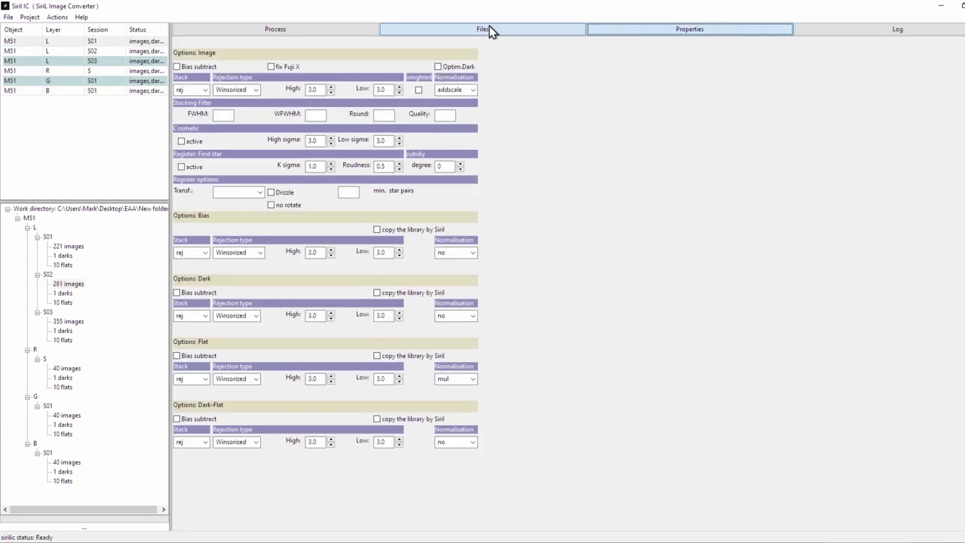
click(460, 163)
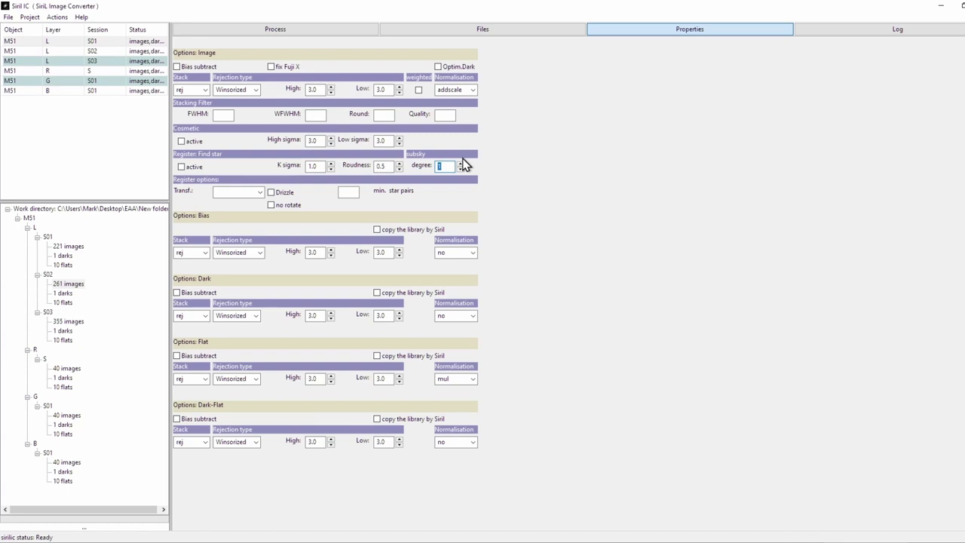
key(BackSpace)
click(76, 80)
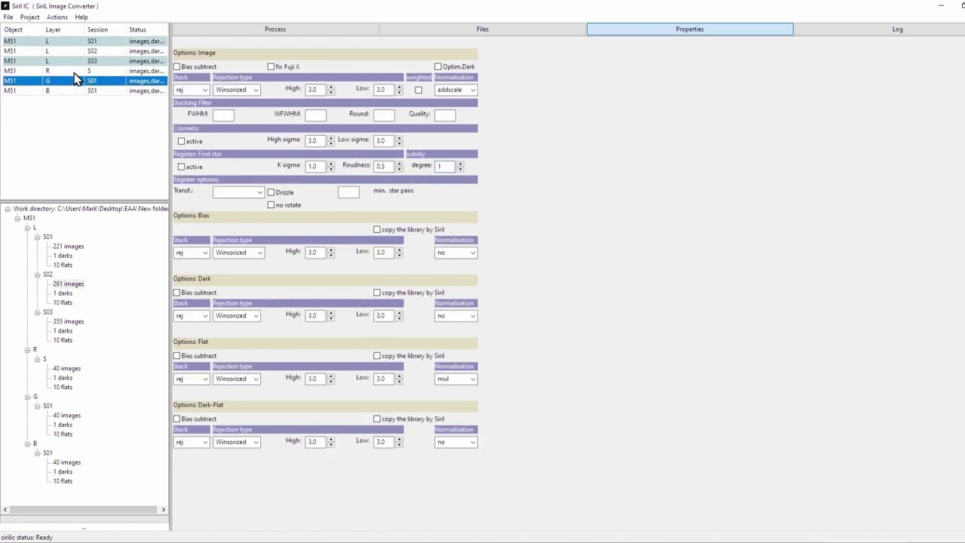
Check the processing workflow, build the directories with linked images, and run the preprocessing scripts
click(277, 30)
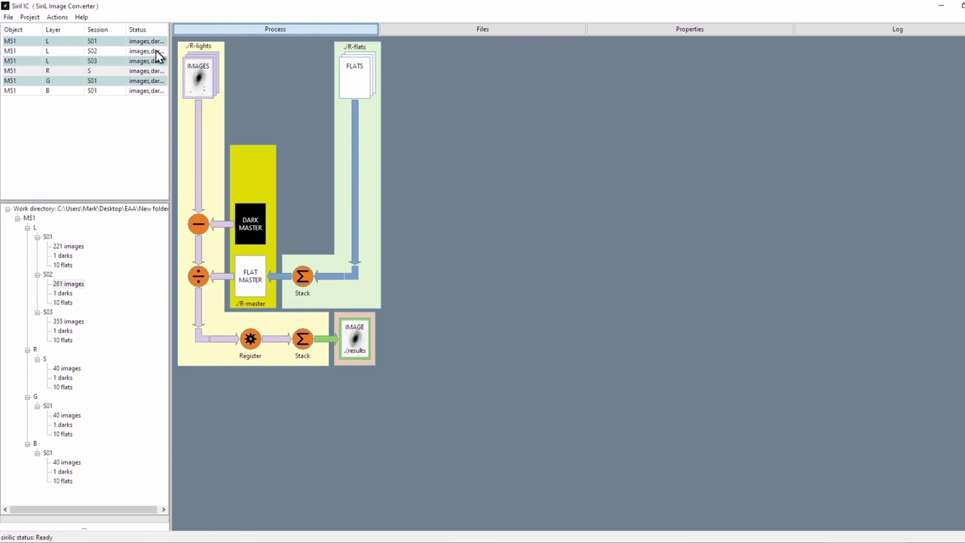
click(57, 18)
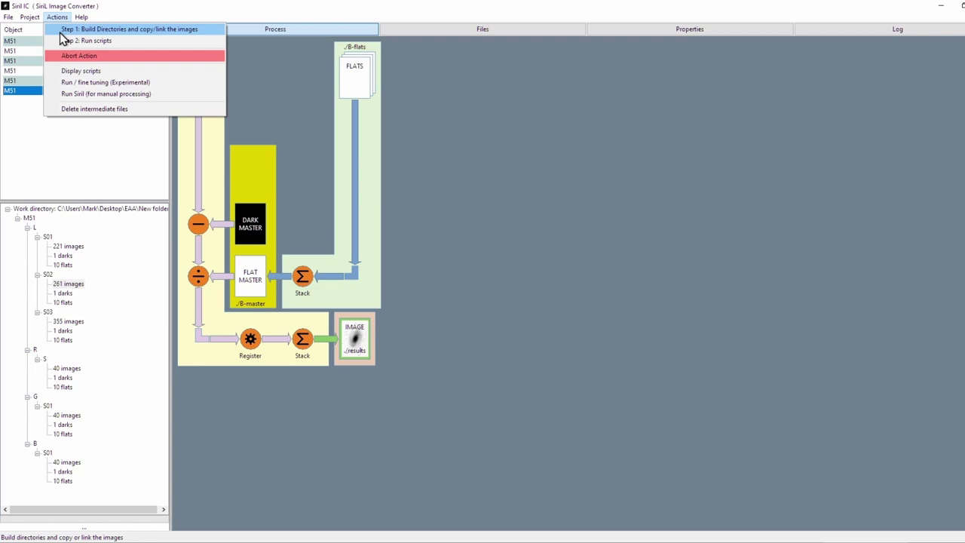
click(66, 17)
click(57, 17)
click(52, 28)
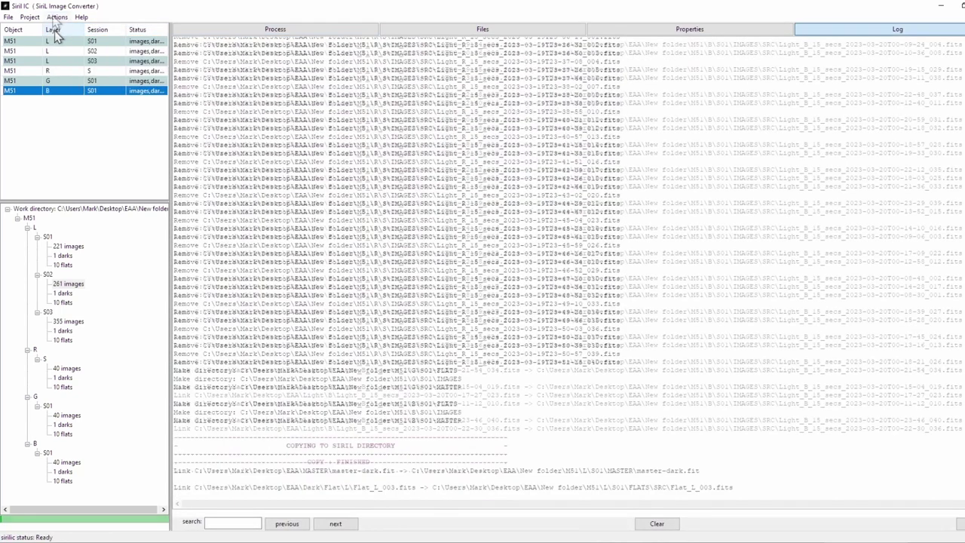
click(55, 17)
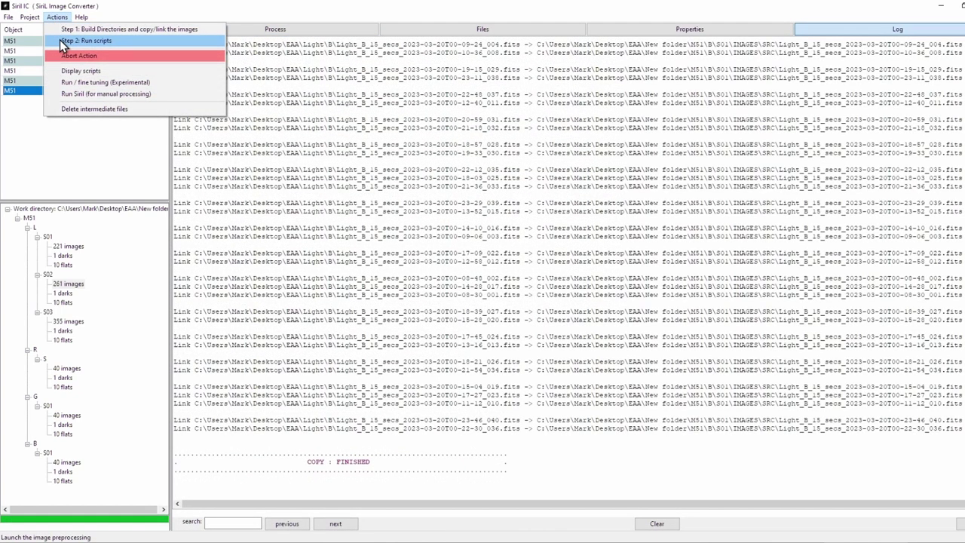
click(60, 40)
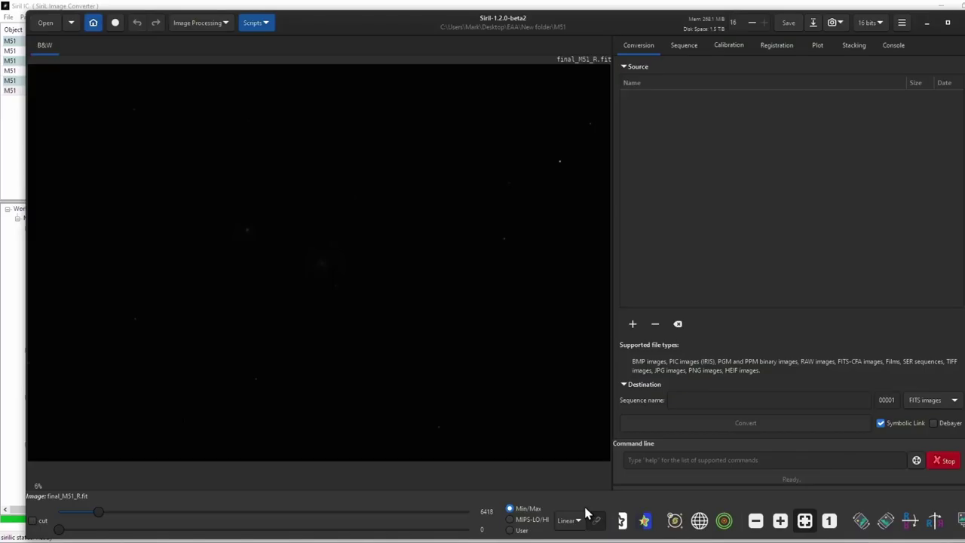
In Siril, try an AutoStretch preview of final_M51_R.fit and open final_M51_L.fit from the M51 folder
click(579, 519)
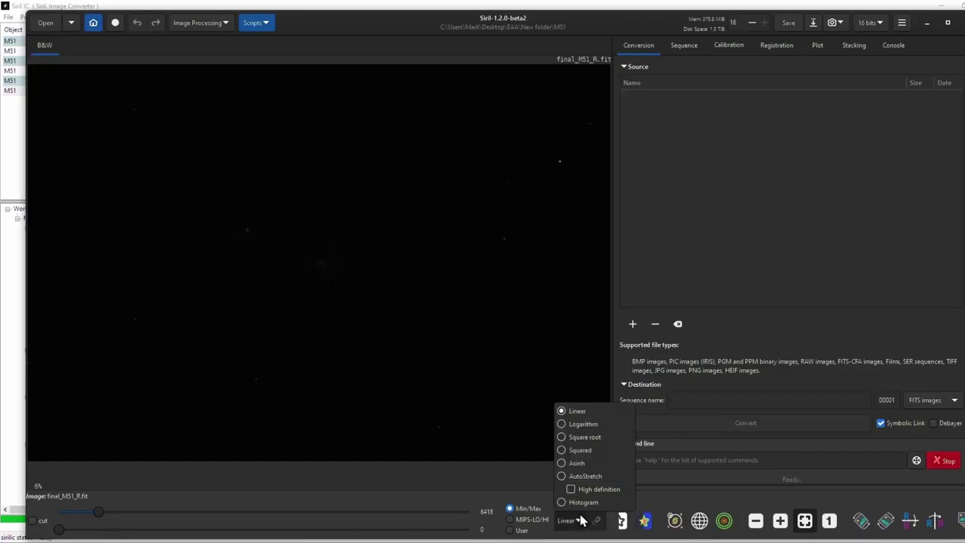
click(589, 476)
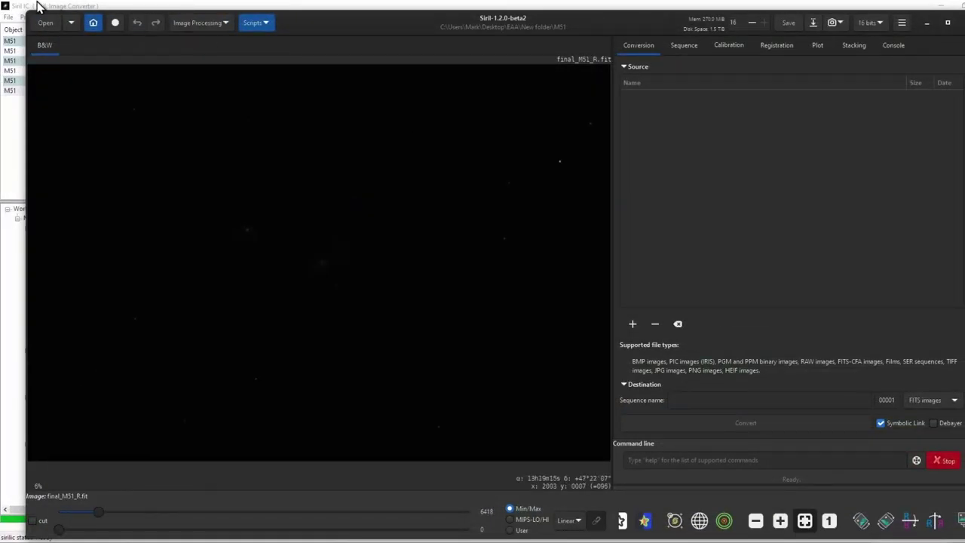
click(46, 23)
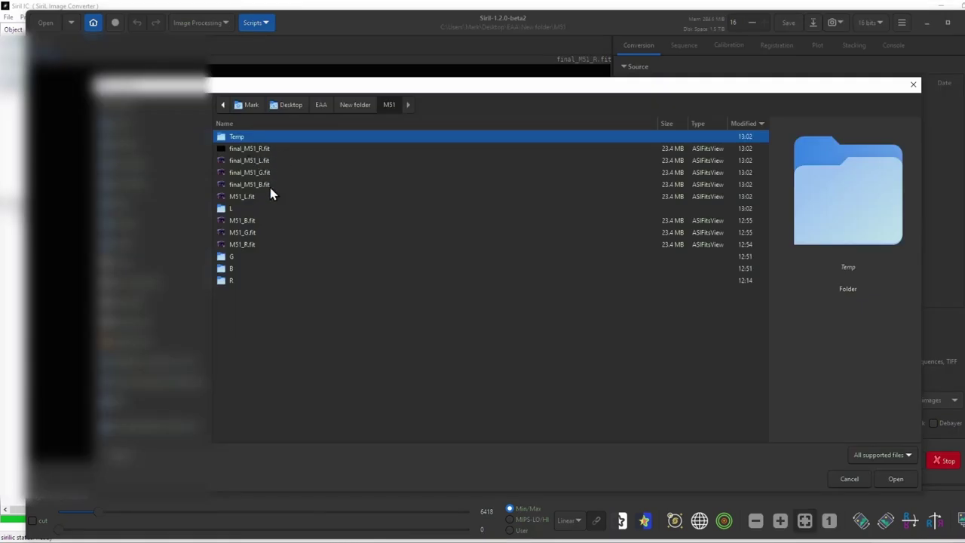
click(264, 163)
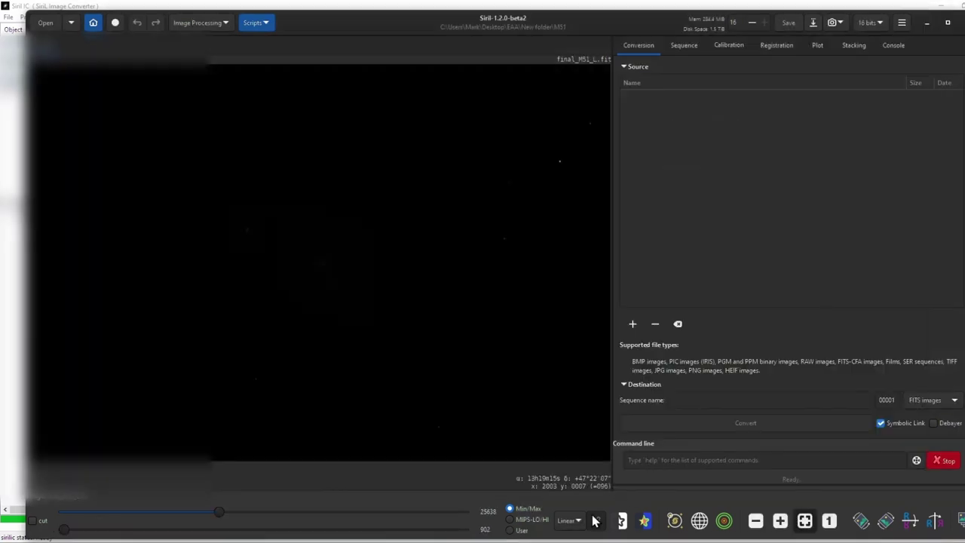
click(896, 479)
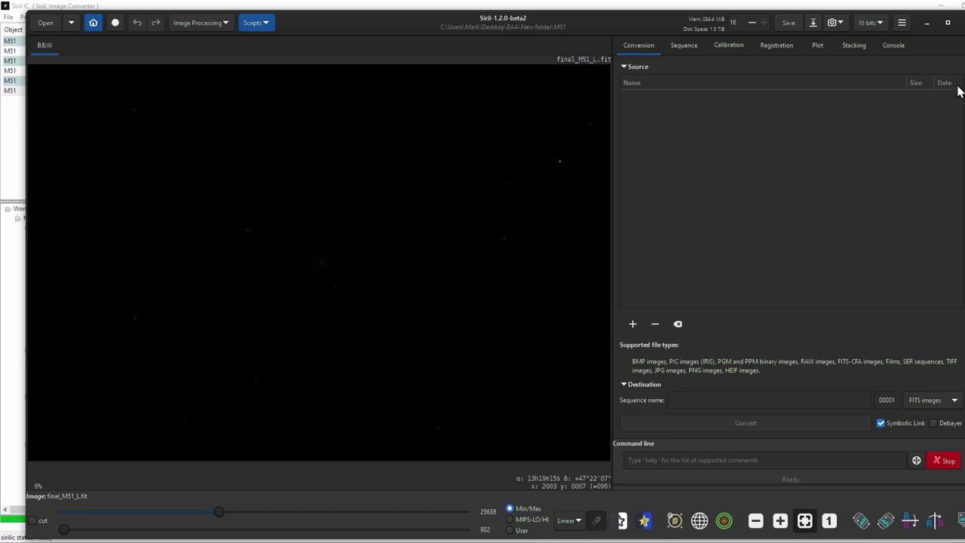
Preview the stacked luminance image full screen in AutoStretch, and return the display mode to Linear
click(947, 22)
click(596, 525)
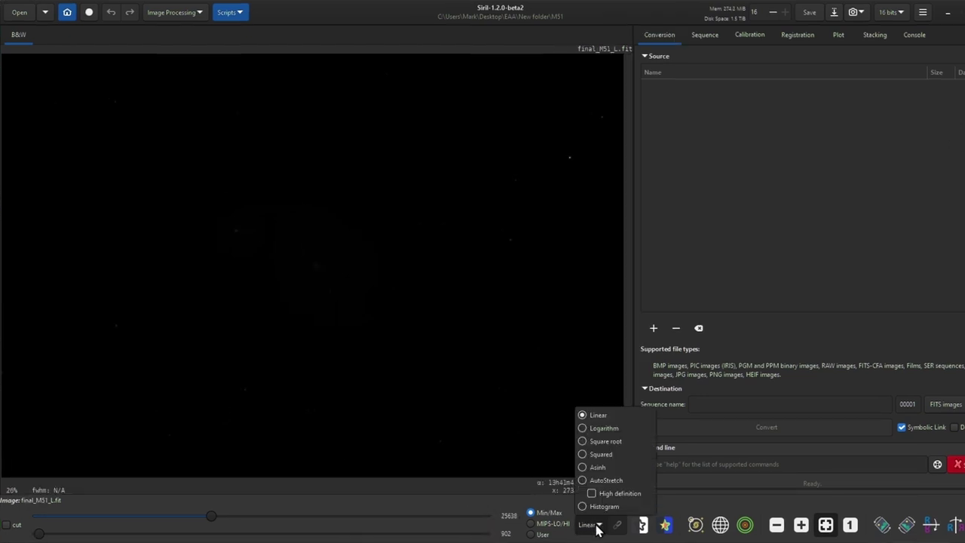
click(603, 481)
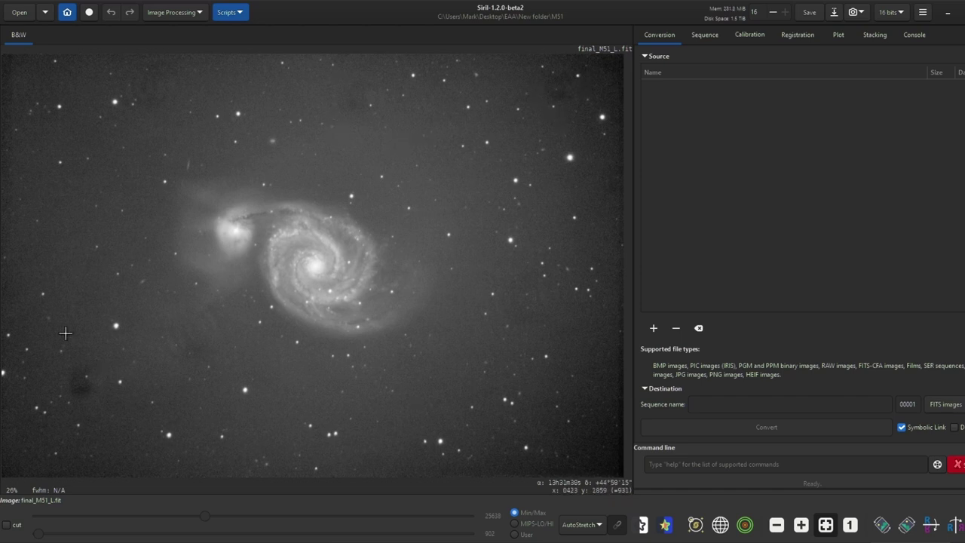
click(597, 524)
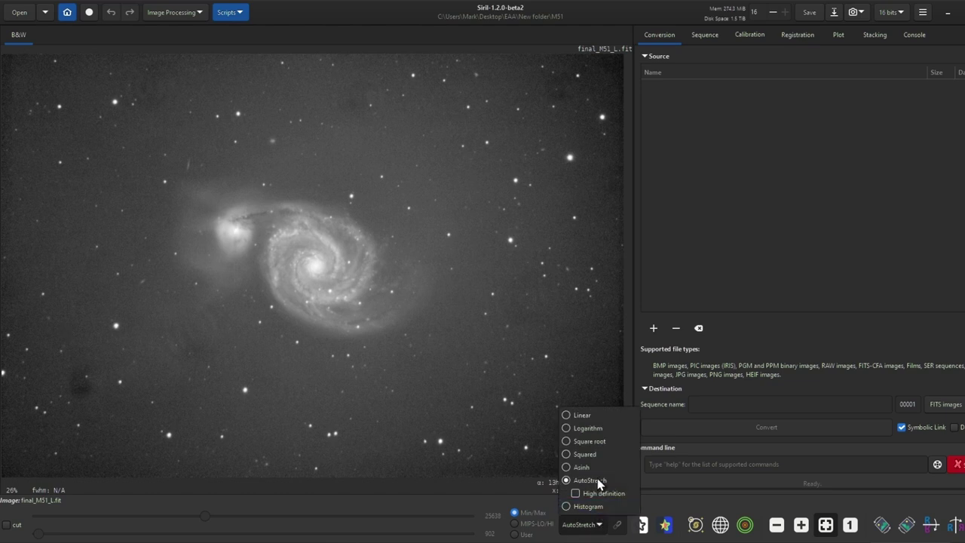
click(588, 417)
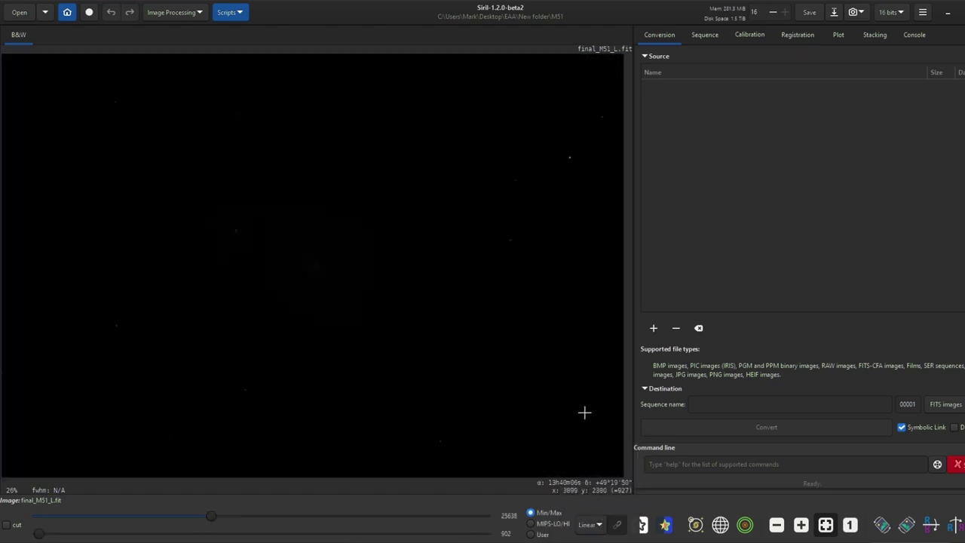
Run StarNet star removal on the luminance image with Pre-stretch linear image and Recompose stars on completion enabled
click(189, 12)
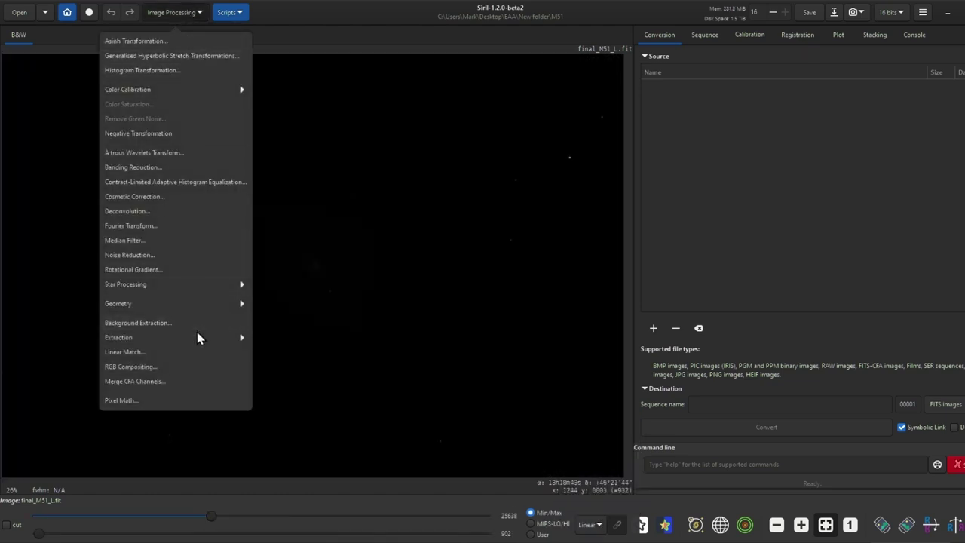
click(207, 285)
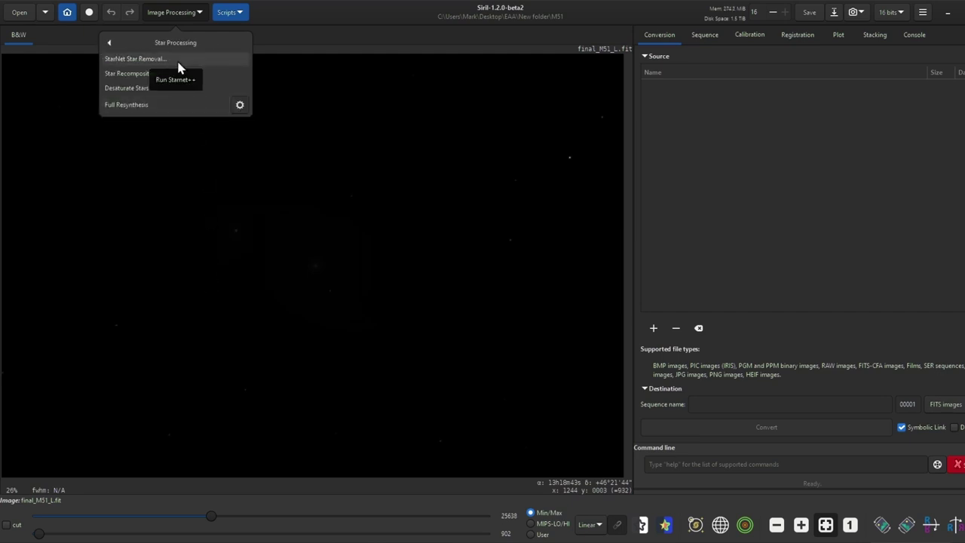
click(179, 63)
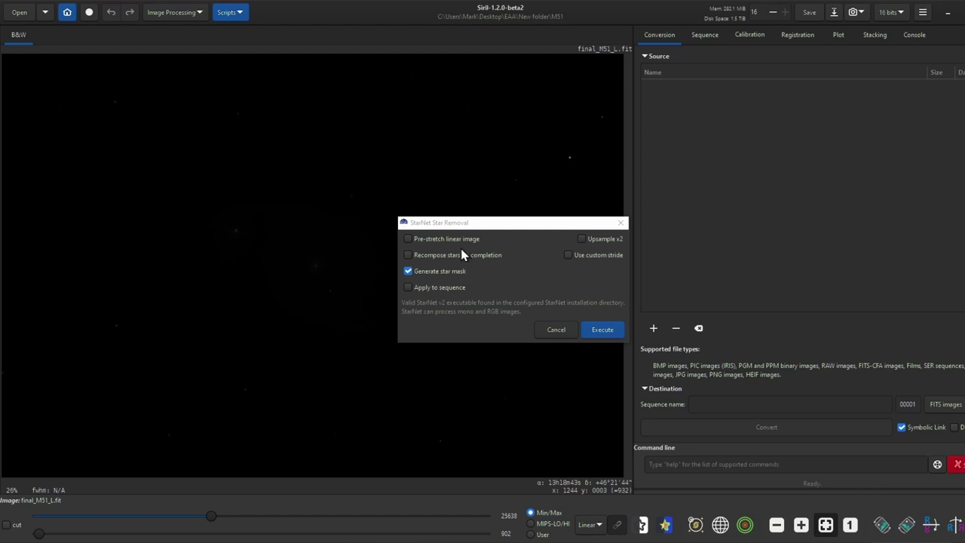
click(408, 239)
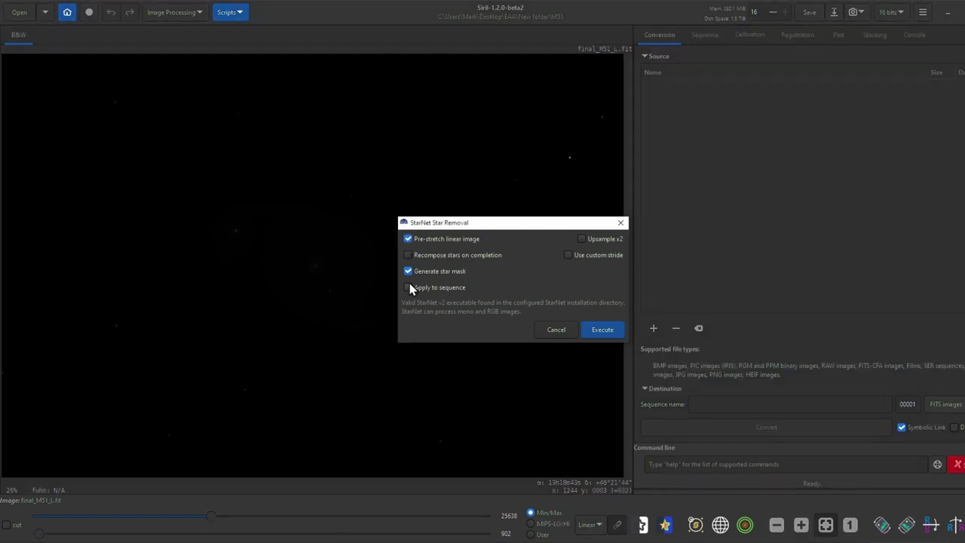
click(408, 255)
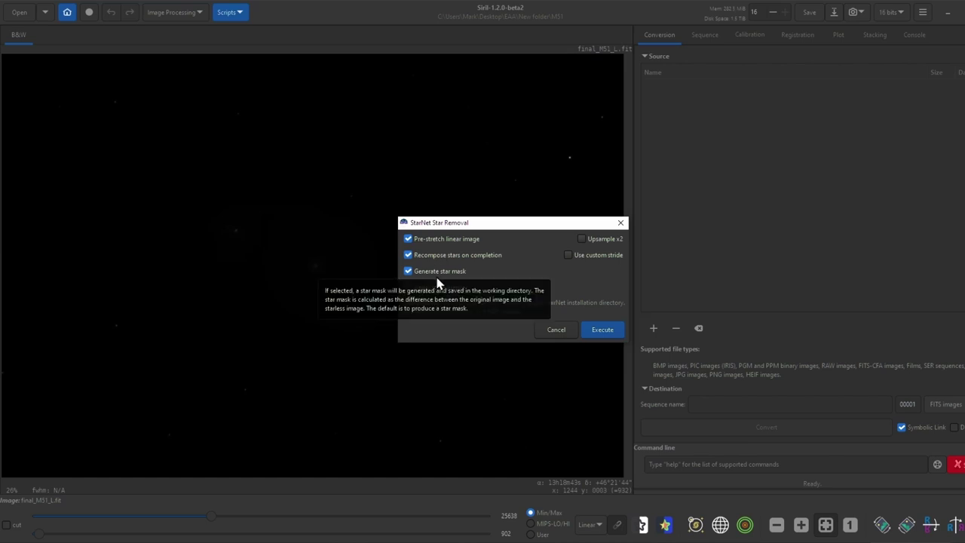
click(601, 331)
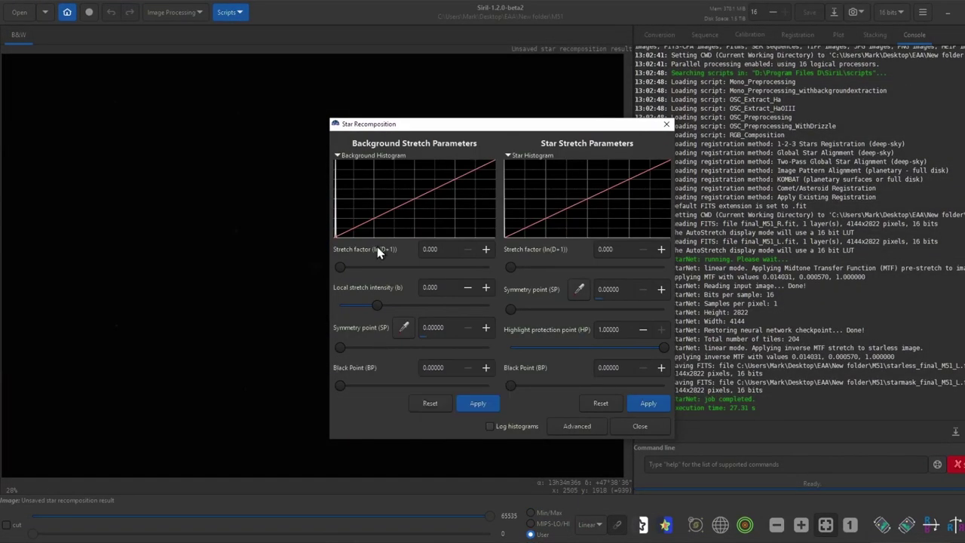
Sample the background stretch's symmetry point from a selection of about 153 by 145 px just below and right of the galaxy
drag(528, 136, 747, 110)
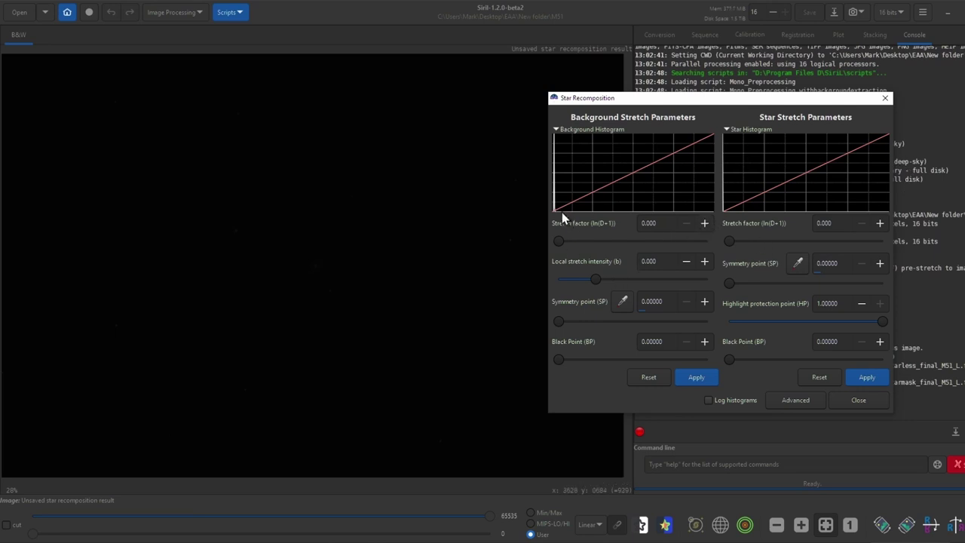
drag(419, 339, 441, 361)
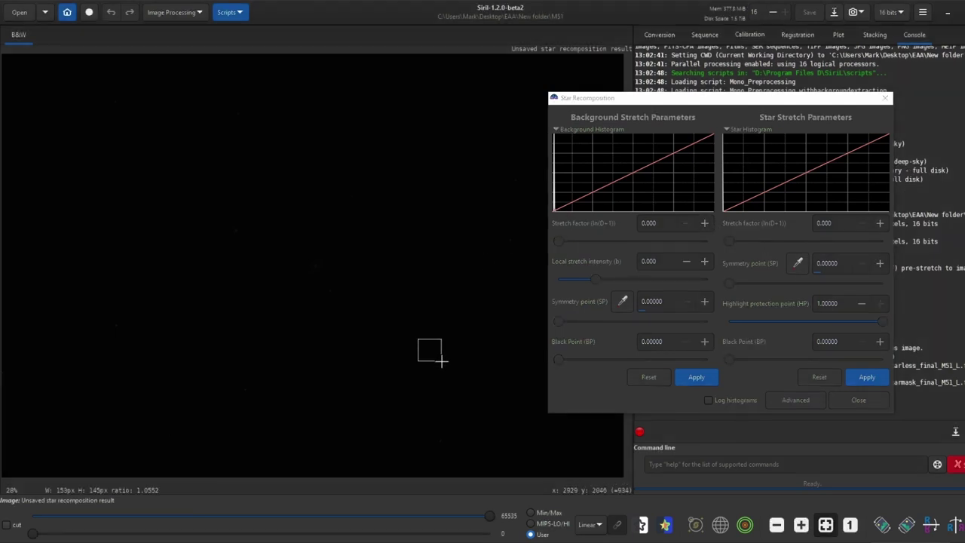
click(623, 301)
click(173, 12)
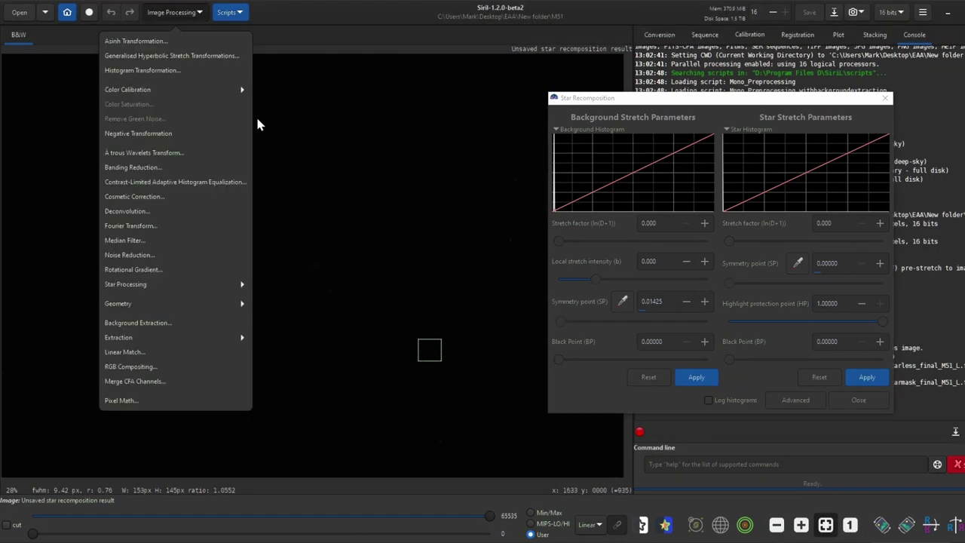
click(199, 21)
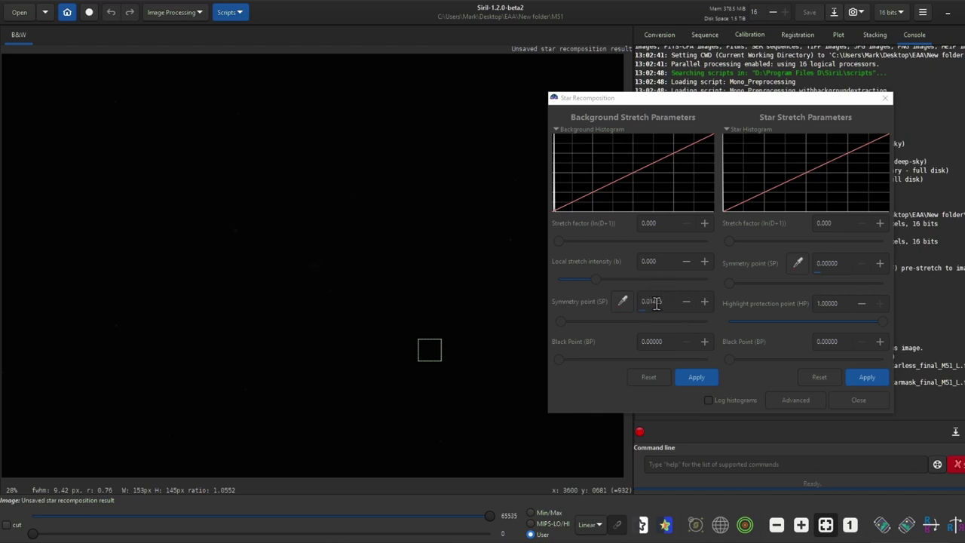
Raise the background's local stretch intensity, set its stretch factor to about 6.643, and apply the stretch
drag(596, 279, 686, 280)
drag(562, 242, 658, 250)
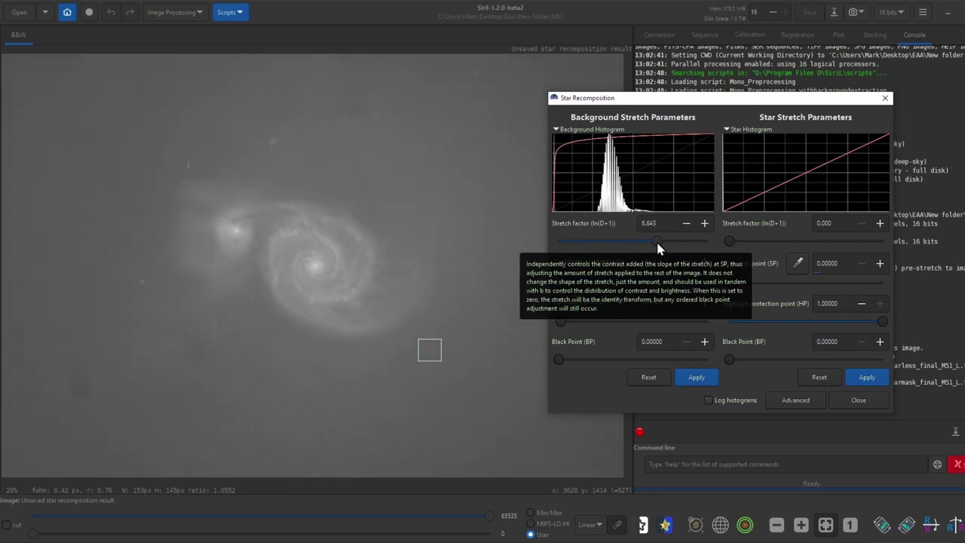
click(649, 377)
click(695, 377)
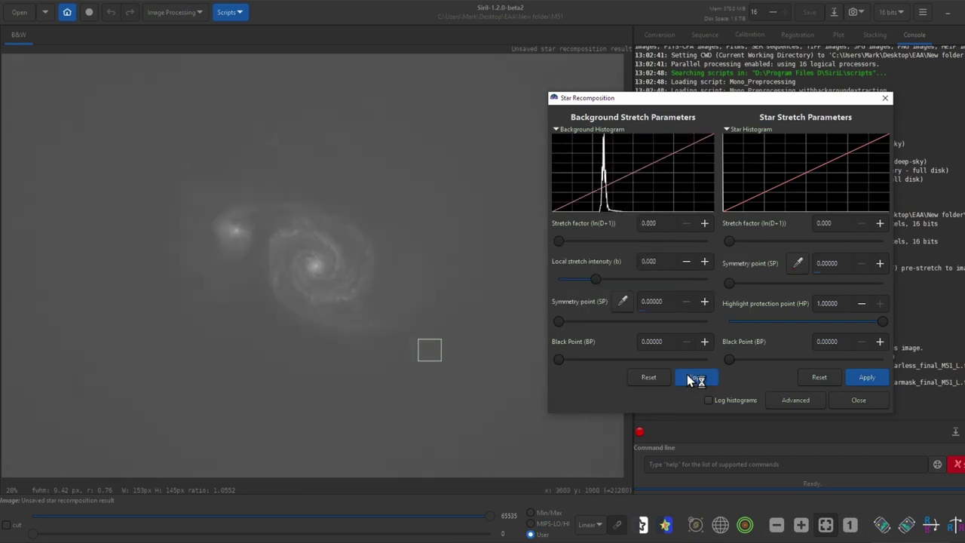
Apply a background black point of about 0.254, and sample the symmetry point from a 135 by 135 px selection at the galaxy's lower-right edge
drag(559, 364, 598, 365)
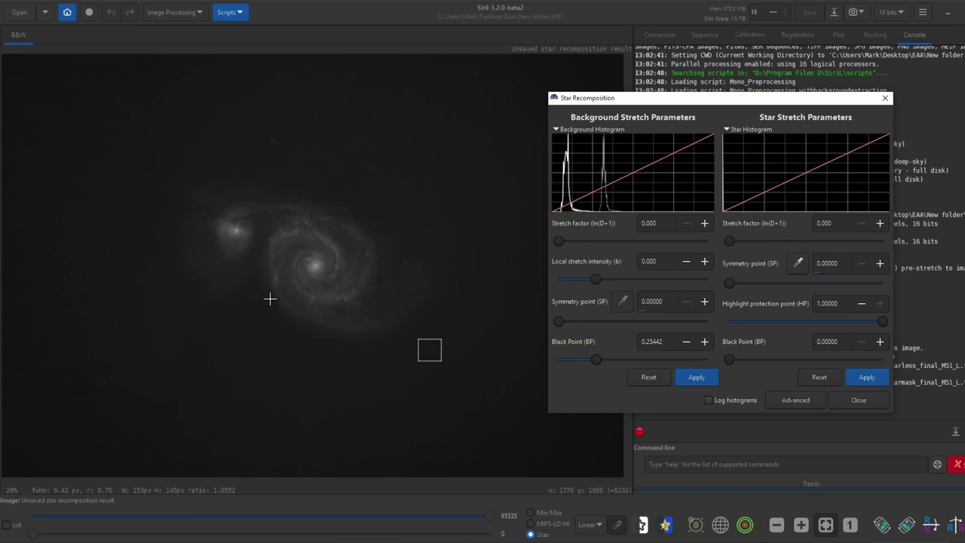
click(363, 327)
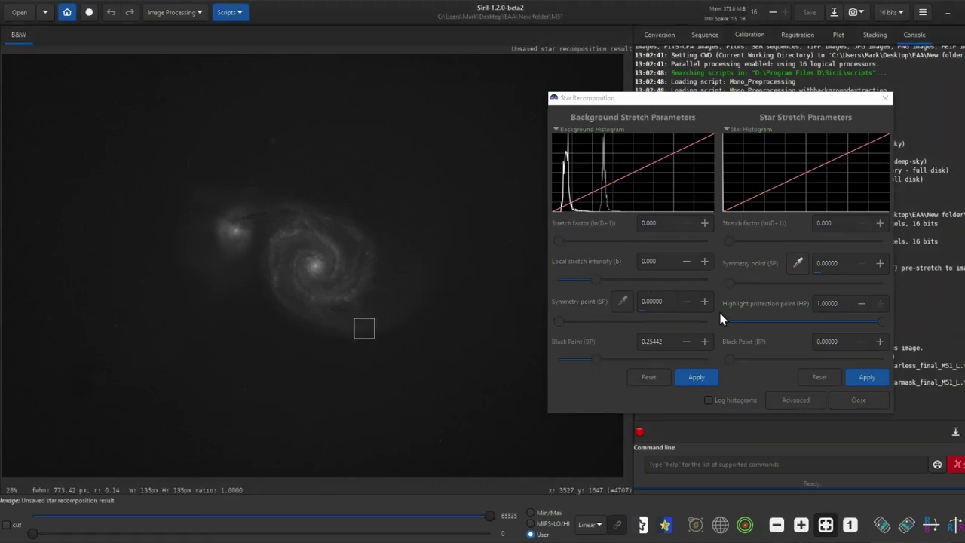
click(622, 310)
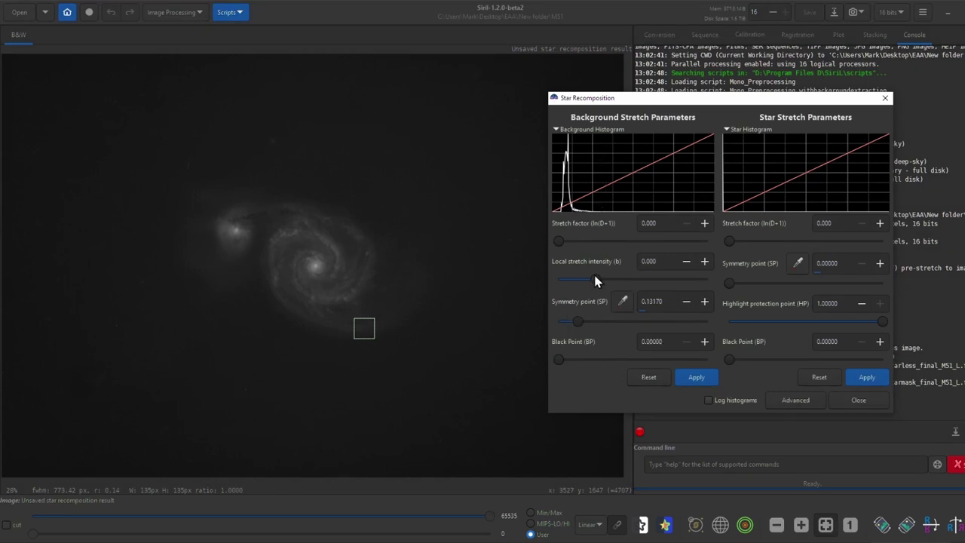
Set the background's local stretch intensity to about 1.572 and its stretch factor to about 1.413, and apply the stretch
drag(608, 280, 610, 280)
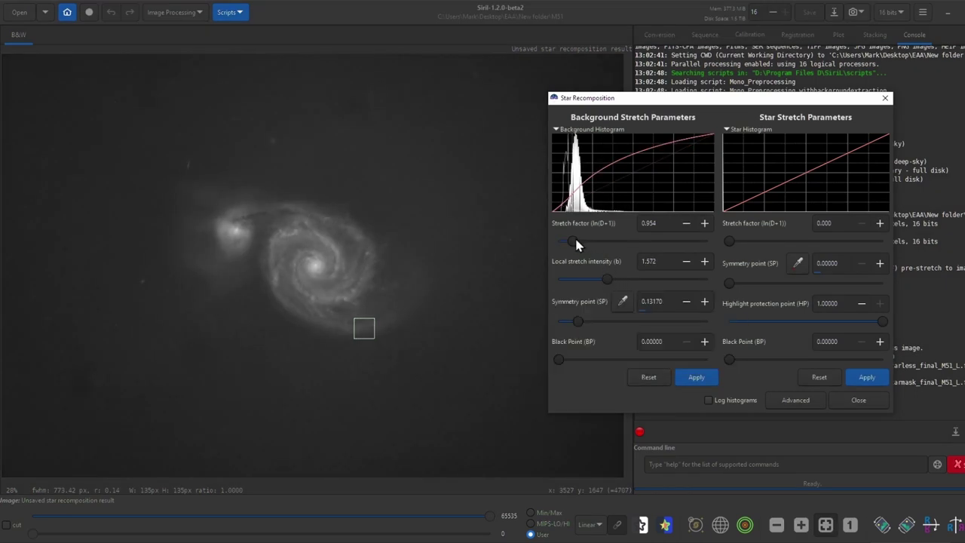
drag(577, 243, 586, 242)
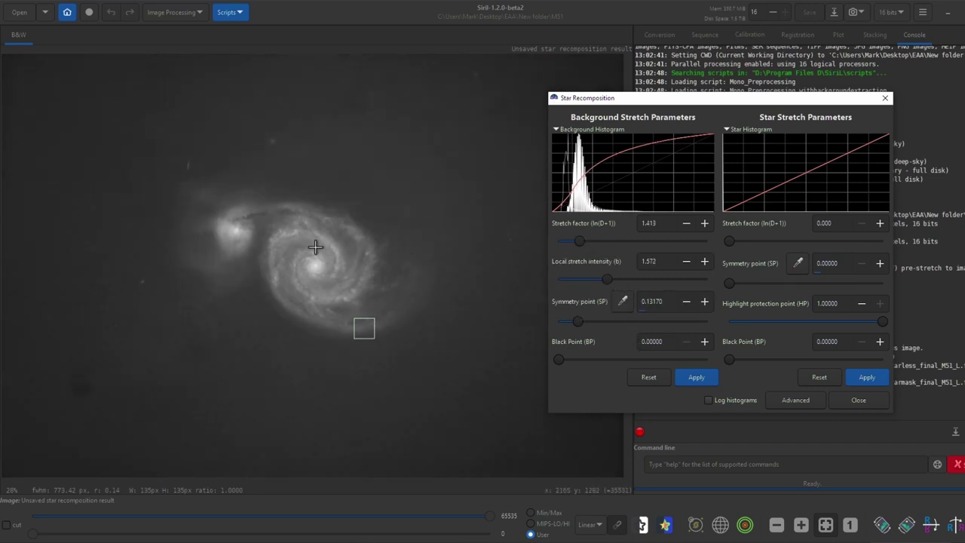
click(694, 379)
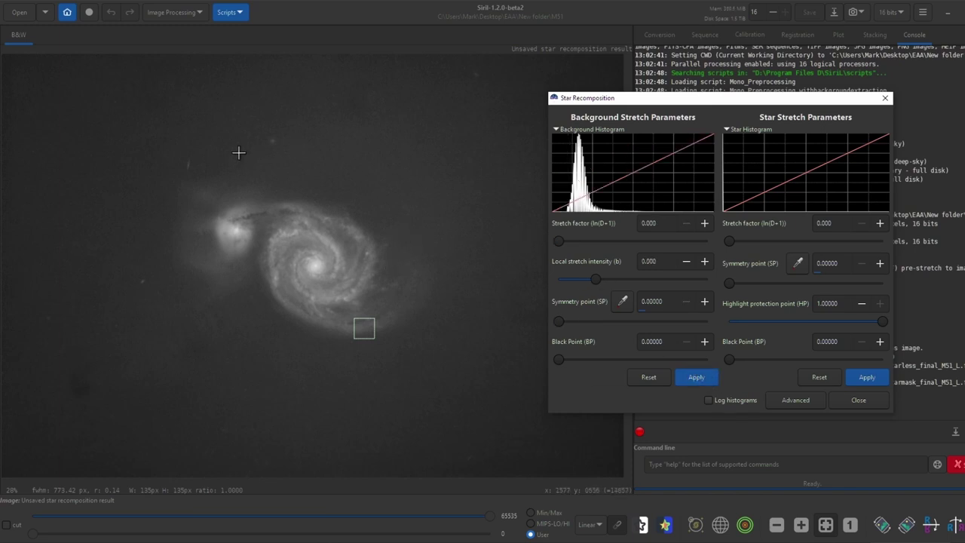
Apply a star stretch with a stretch factor of about 8.082 and close Star Recomposition
drag(729, 241, 853, 243)
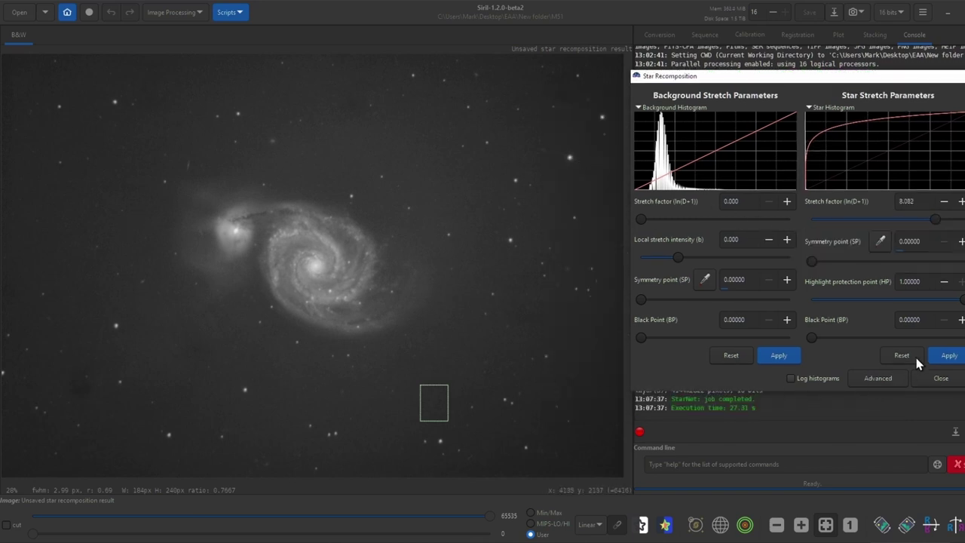
click(944, 354)
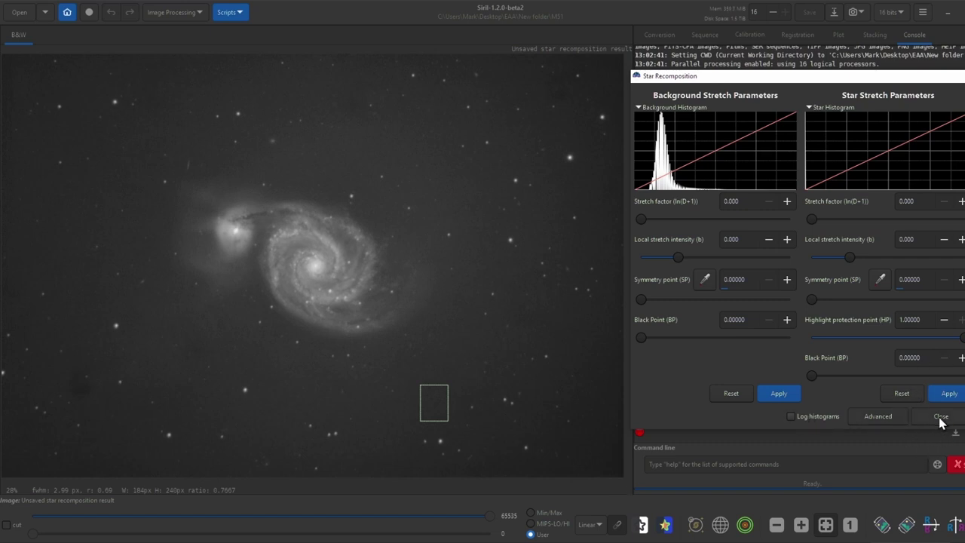
click(941, 417)
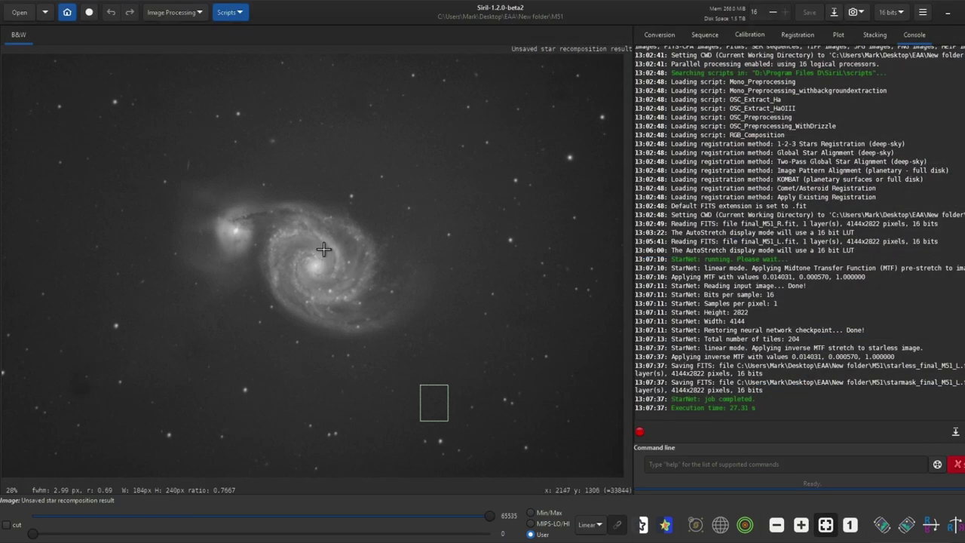
Add background extraction samples in empty sky around the galaxy, set the RBF smoothing to 1.00, and compute the background
scroll(323, 251, up, 2)
scroll(305, 295, down, 2)
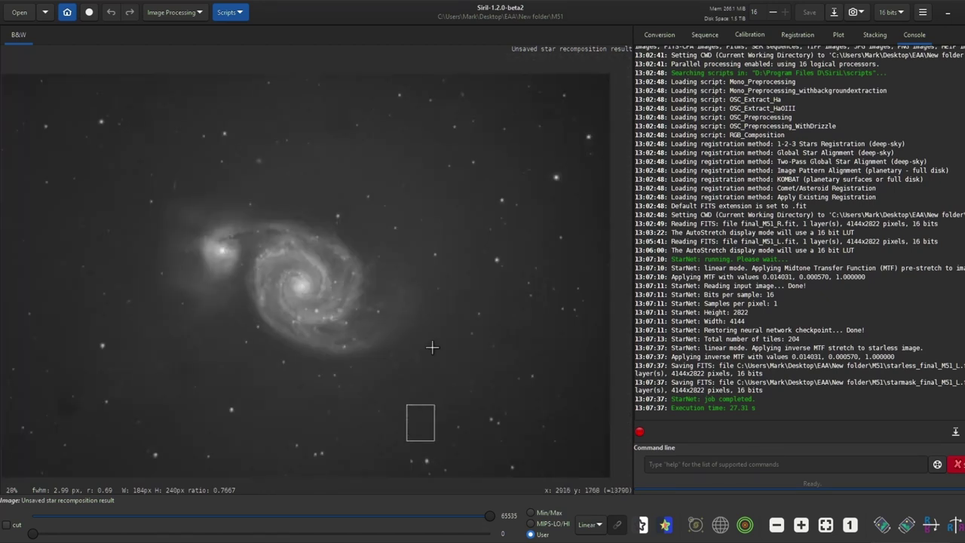
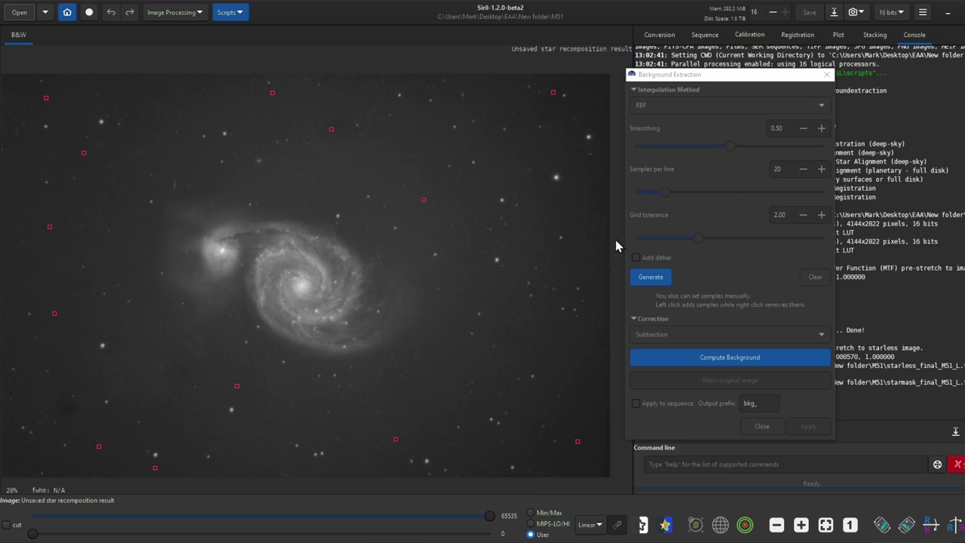
click(415, 393)
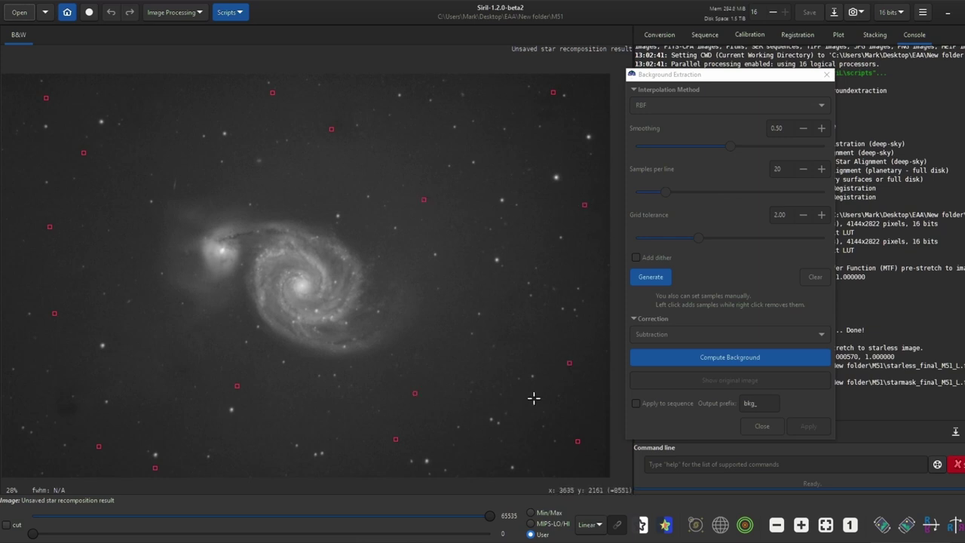
click(172, 156)
click(256, 466)
click(480, 458)
drag(729, 146, 841, 157)
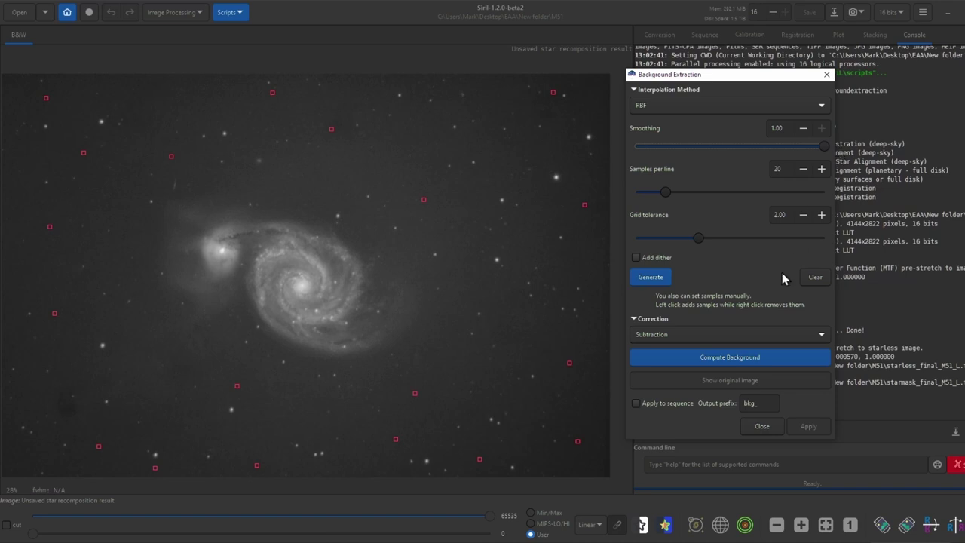
click(730, 359)
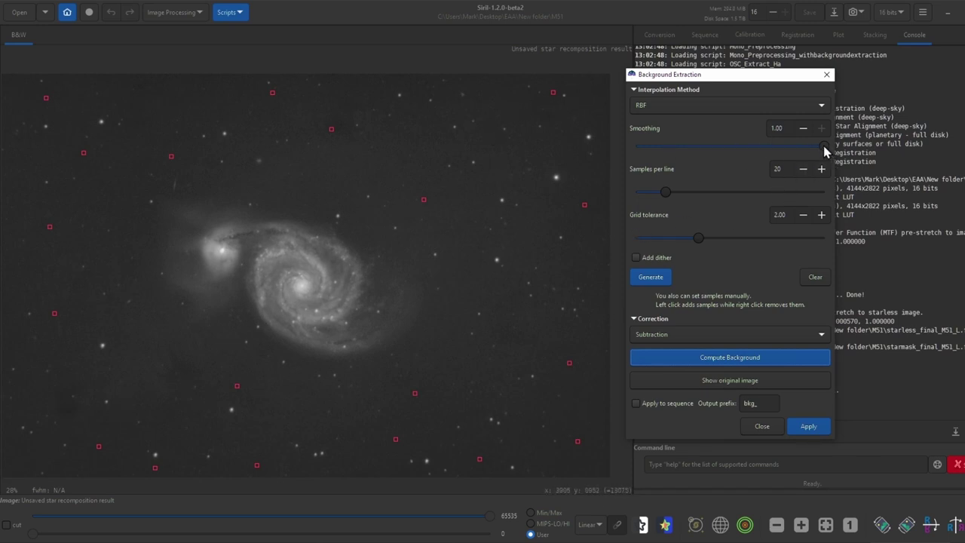
Lower the RBF smoothing in stages to 0.68, recomputing the background at each stage, and apply the subtraction
drag(823, 145, 802, 151)
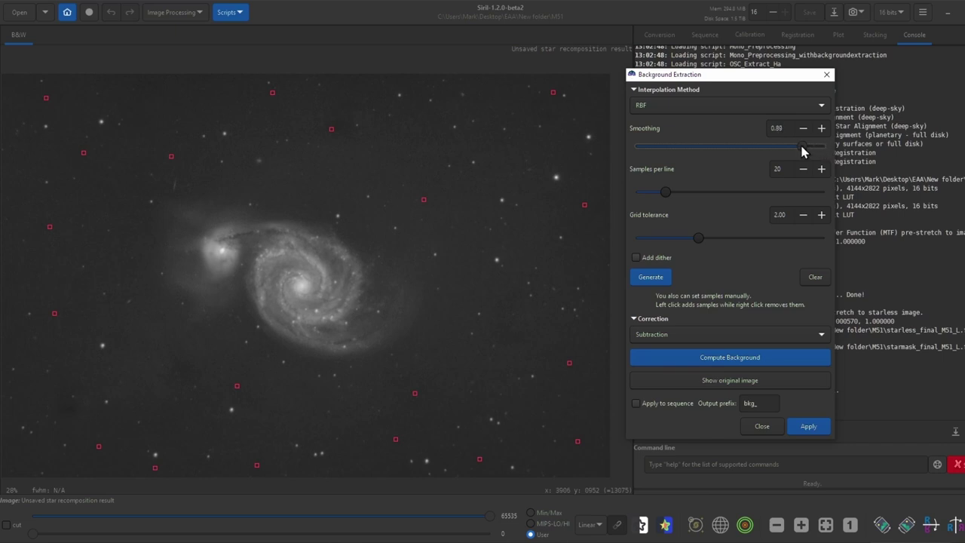
click(759, 358)
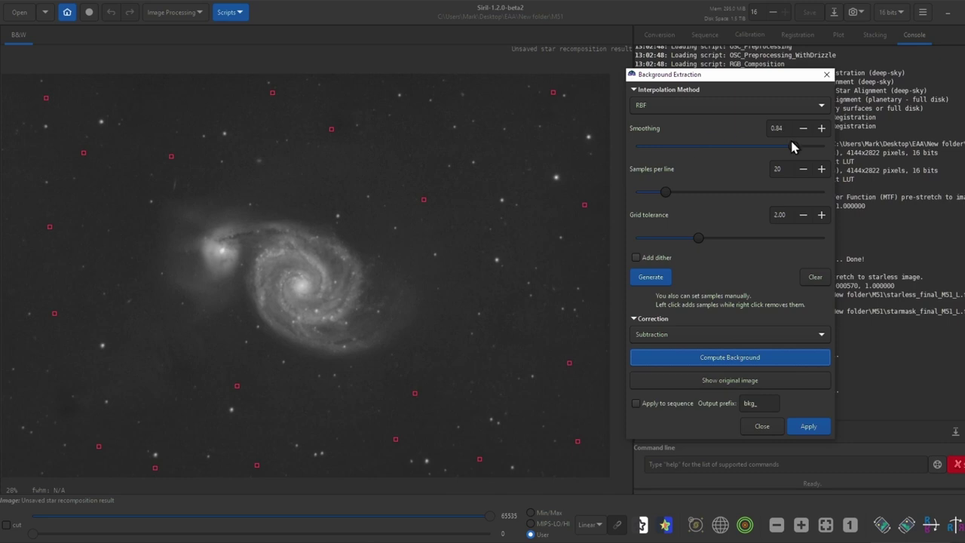
drag(793, 153, 781, 153)
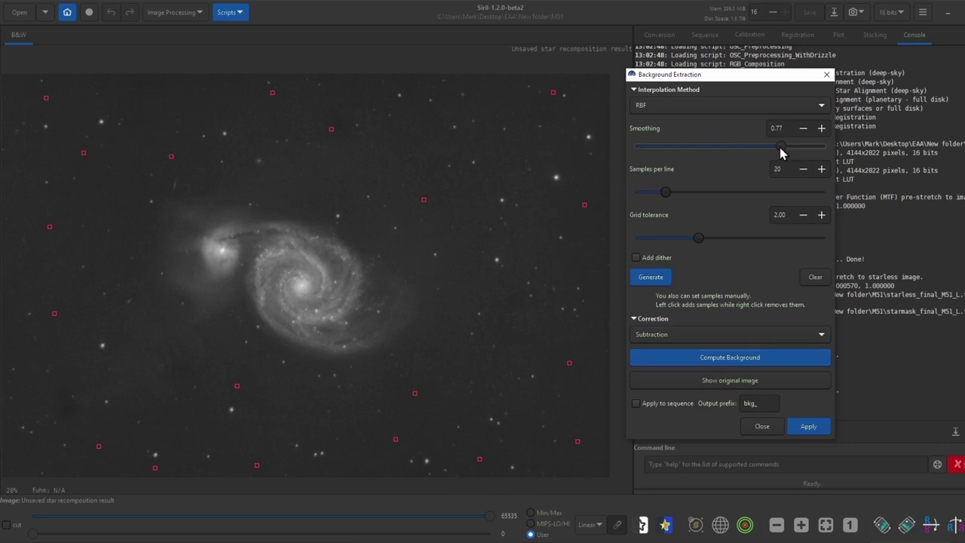
click(733, 361)
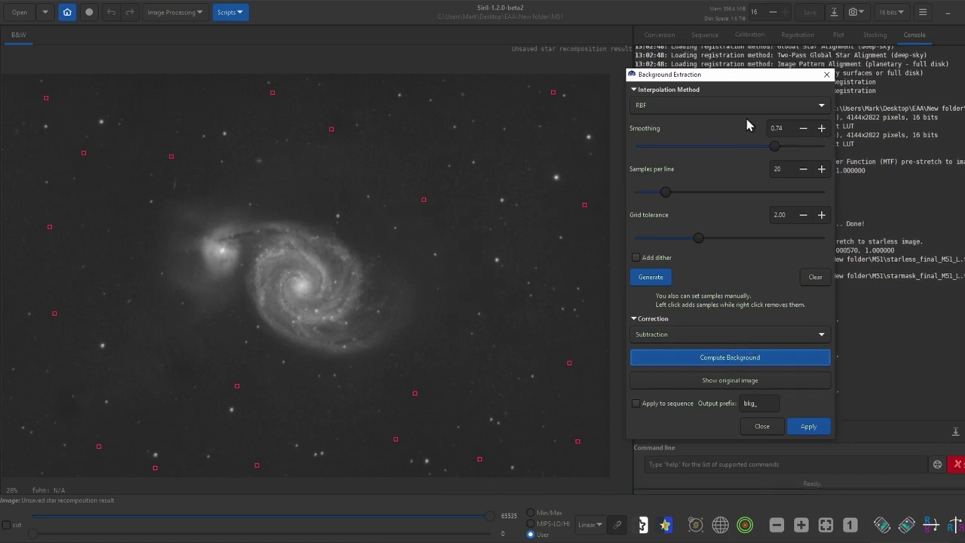
drag(776, 150, 768, 152)
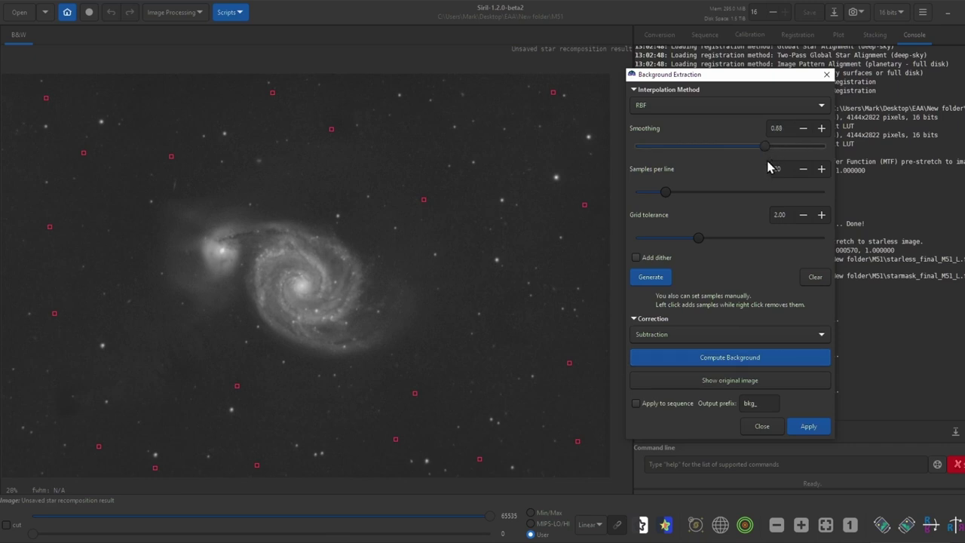
click(774, 363)
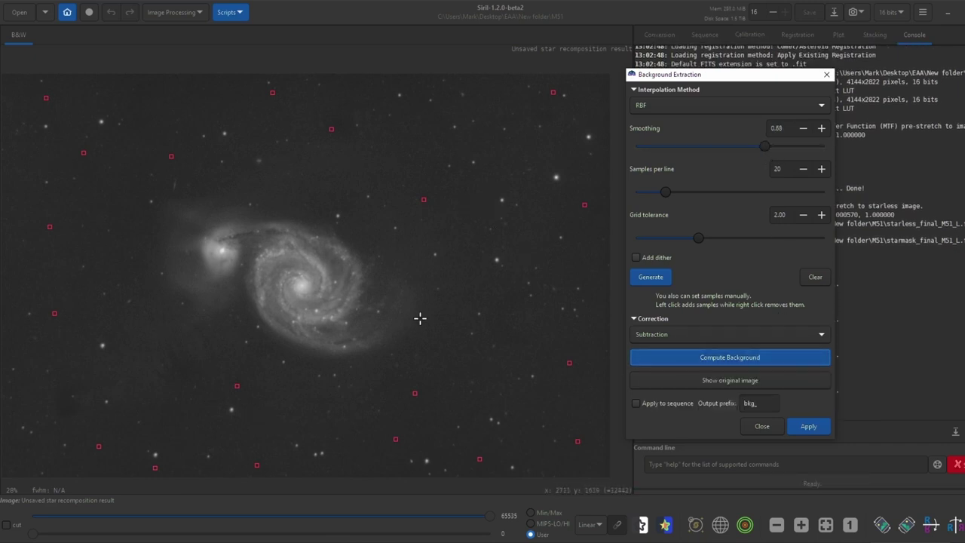
click(819, 429)
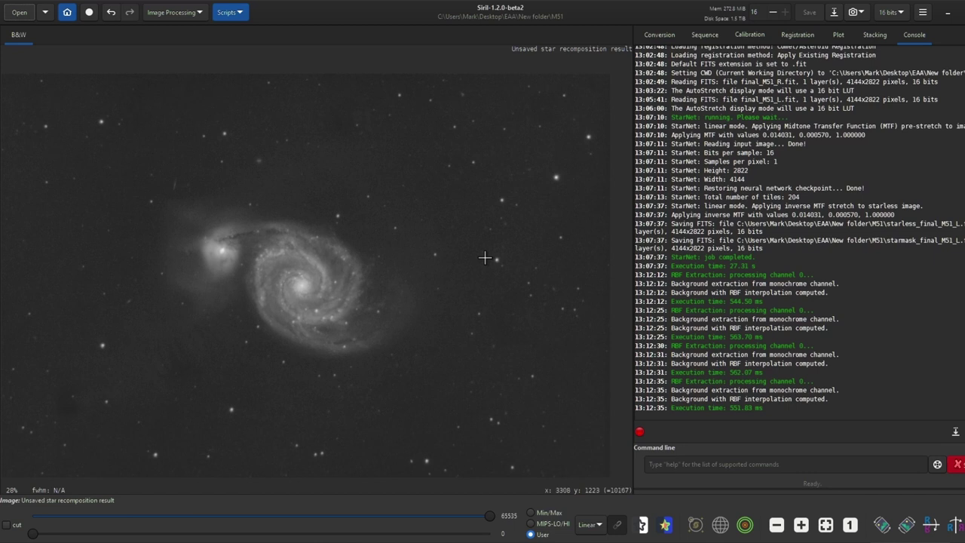
Save the stretched luminance image as a 16-bit TIFF named Lm51 Stretched in the M51 folder
click(834, 15)
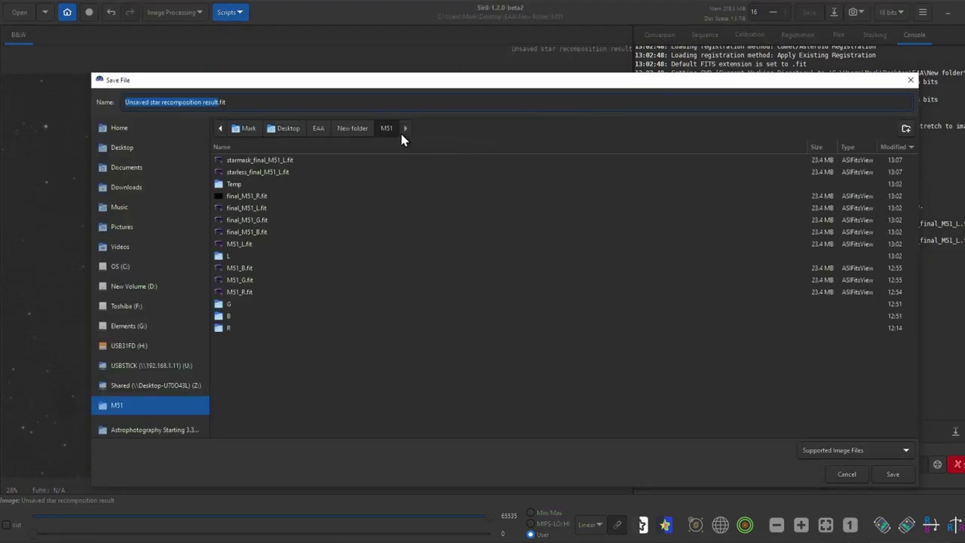
key(Return)
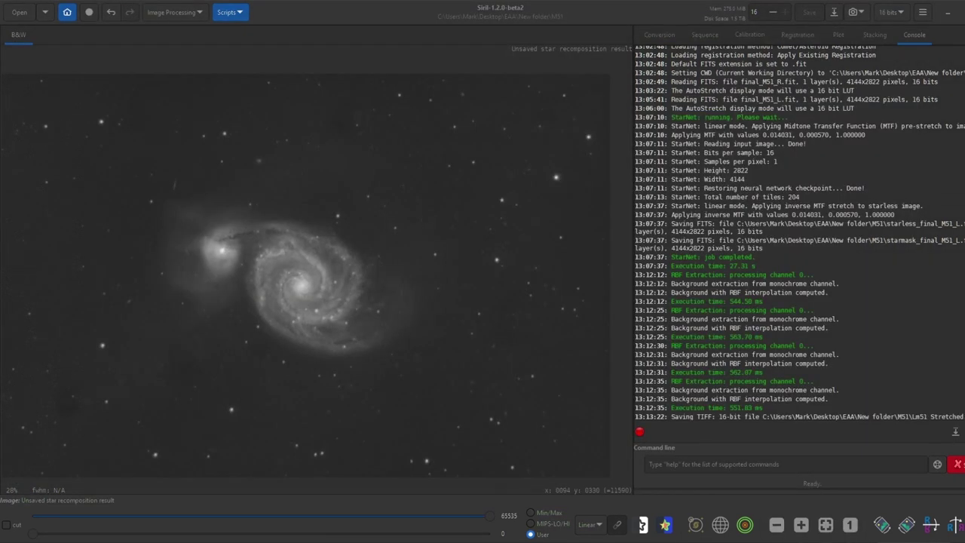
Switch to Deep Sky Detail and load Lm51 Stretched.tif from the M51 folder for sharpening
drag(33, 80, 501, 8)
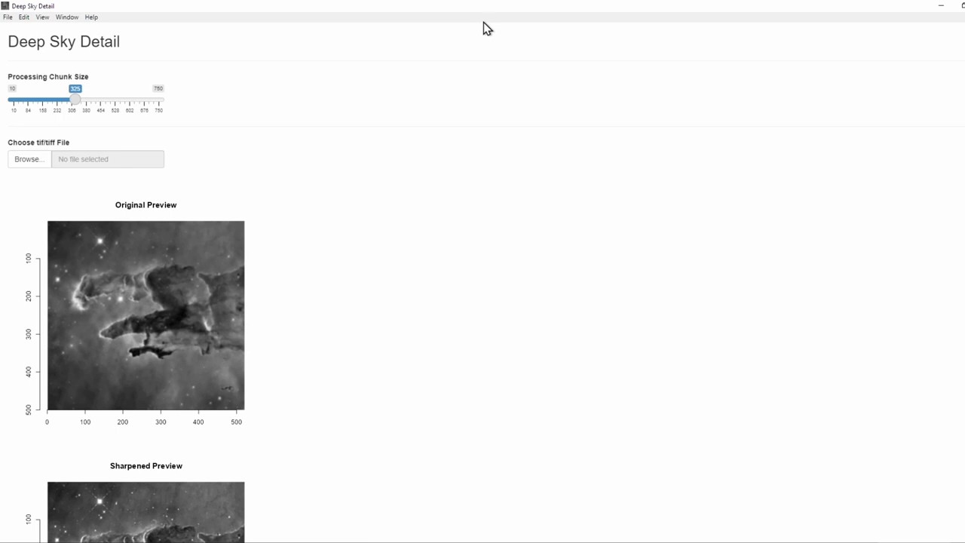
click(35, 161)
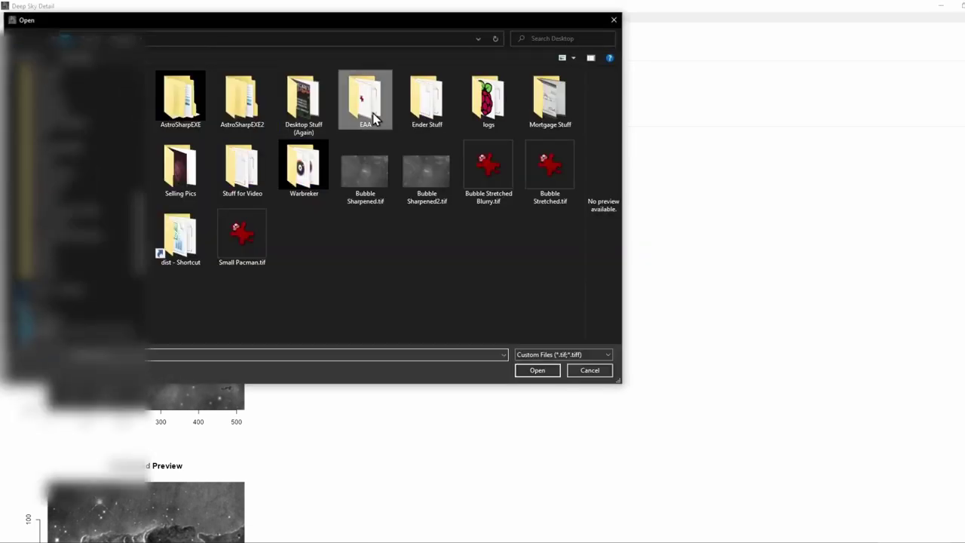
double_click(375, 120)
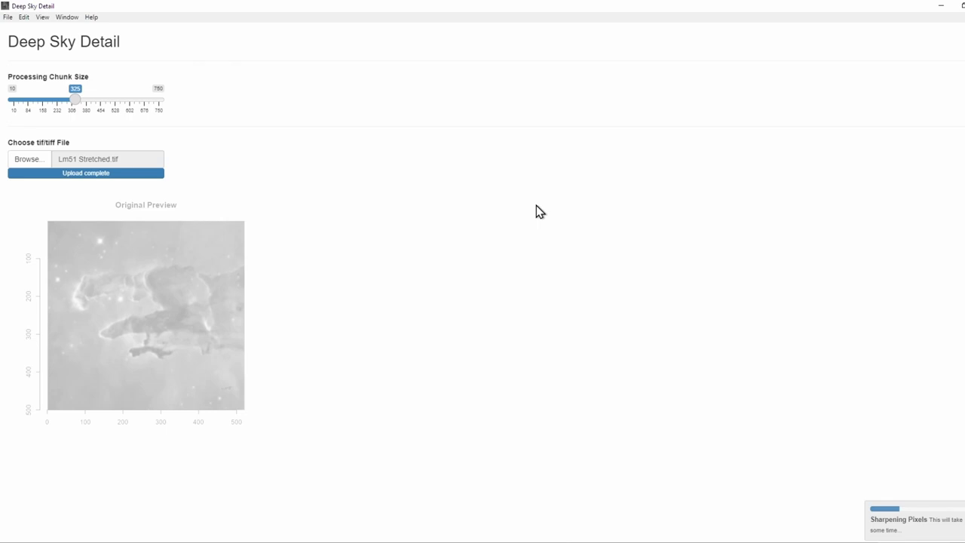
Compare the original and sharpened previews, and download the sharpened file into the M51 folder
scroll(377, 323, down, 3)
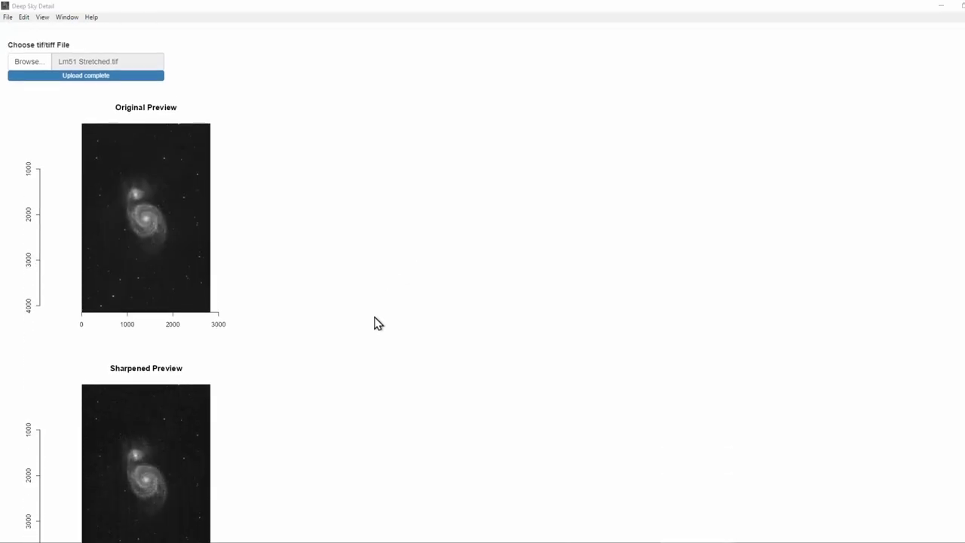
scroll(369, 322, down, 5)
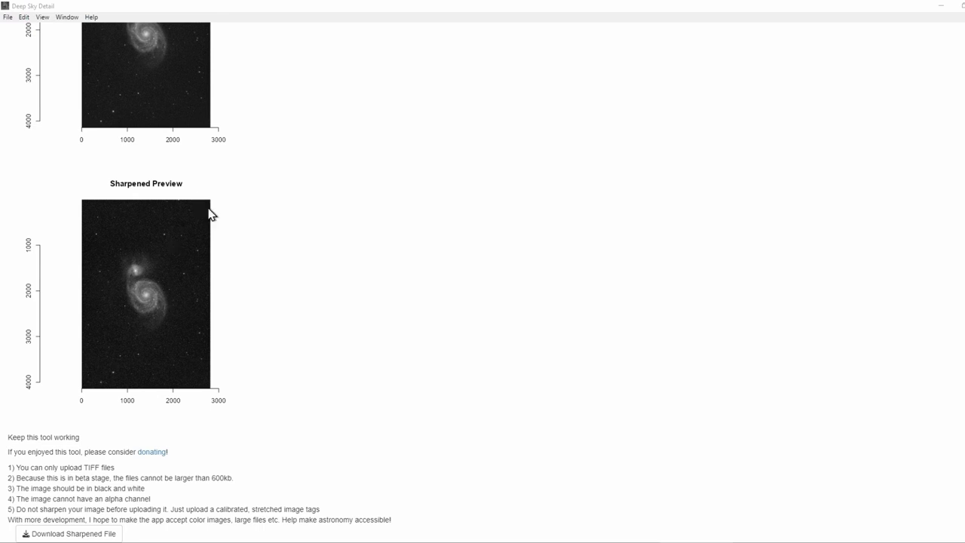
scroll(210, 214, up, 4)
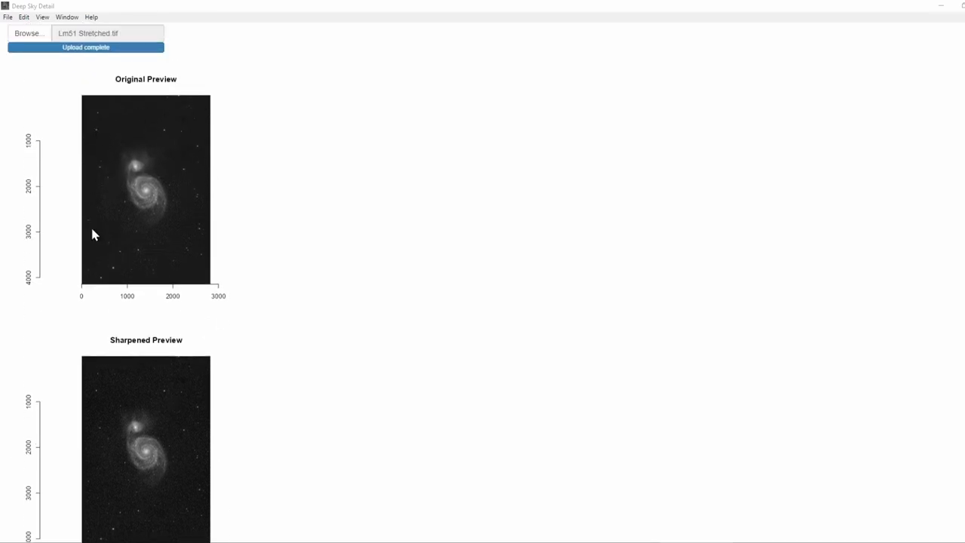
scroll(190, 353, down, 4)
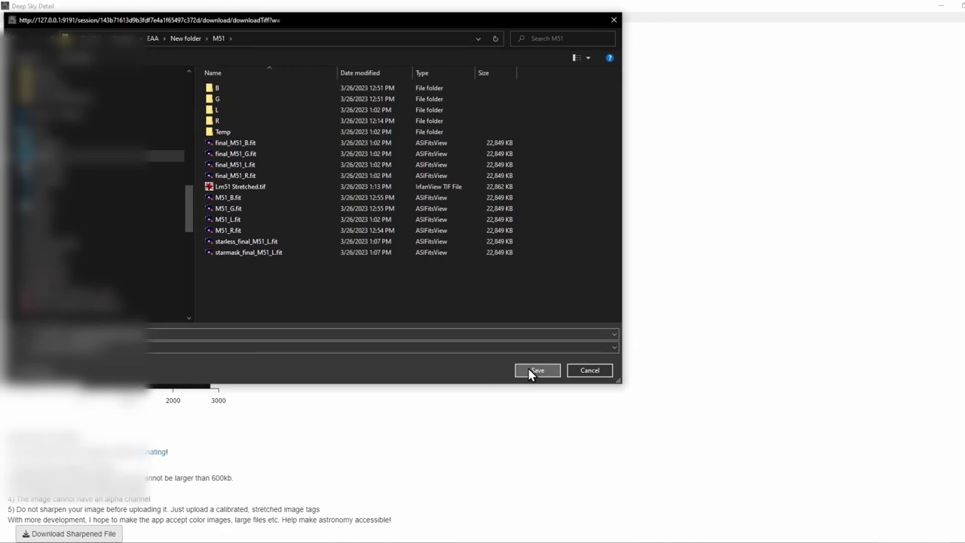
click(537, 370)
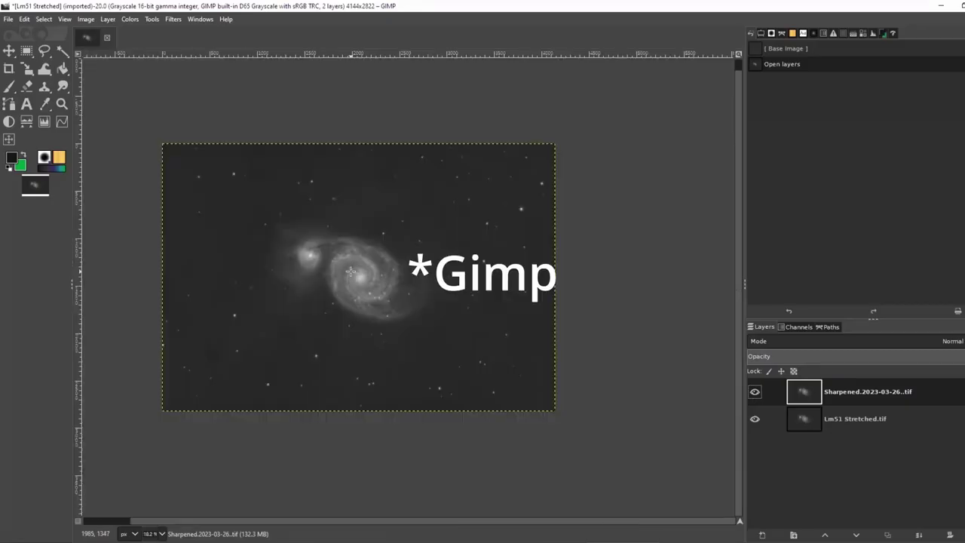
In GIMP, examine the galaxy core at 150% and toggle the sharpened layer's visibility to compare it with Lm51 Stretched.tif
scroll(351, 272, up, 1)
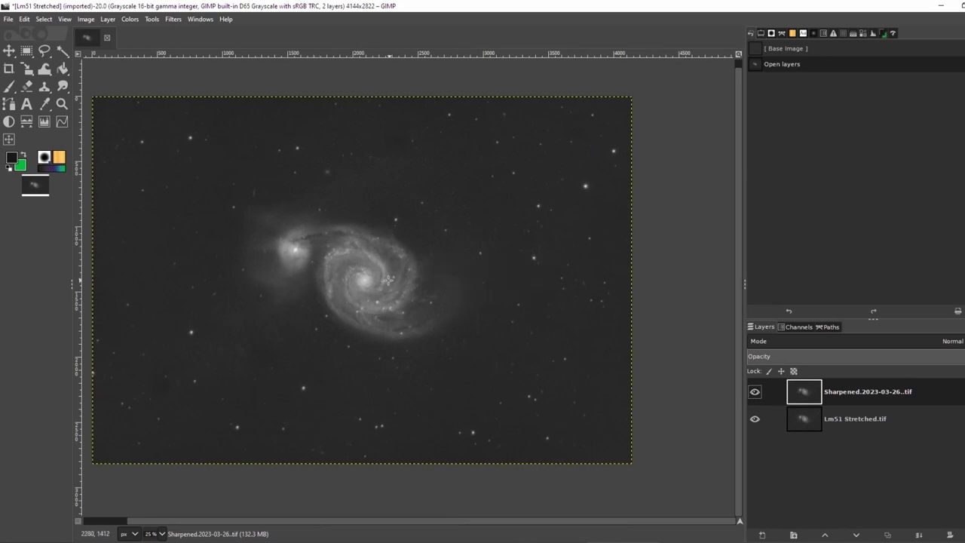
scroll(355, 280, up, 3)
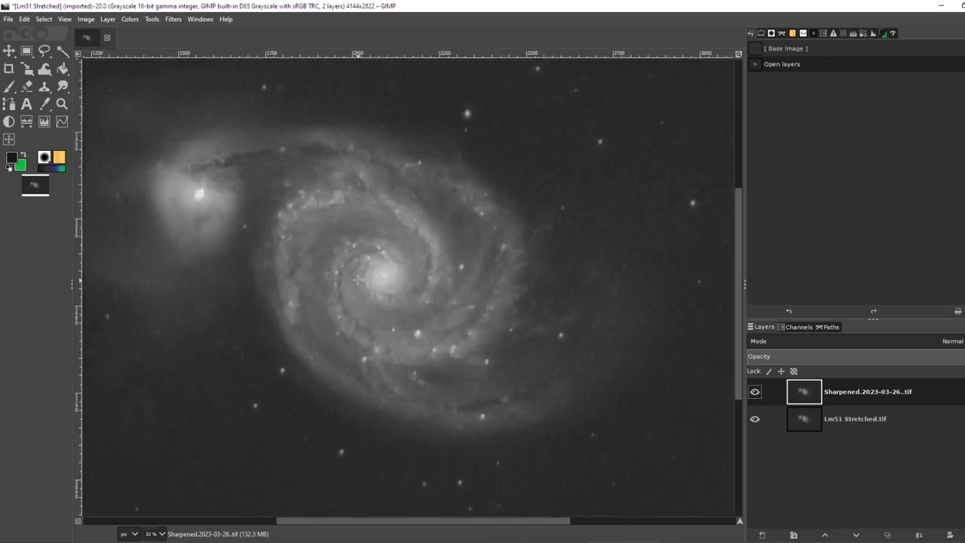
scroll(358, 280, up, 3)
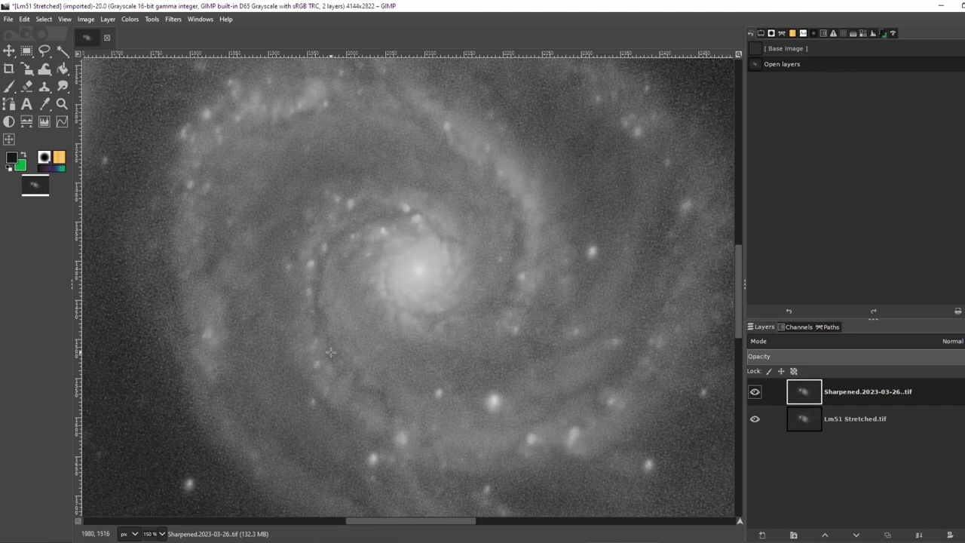
click(755, 392)
click(755, 393)
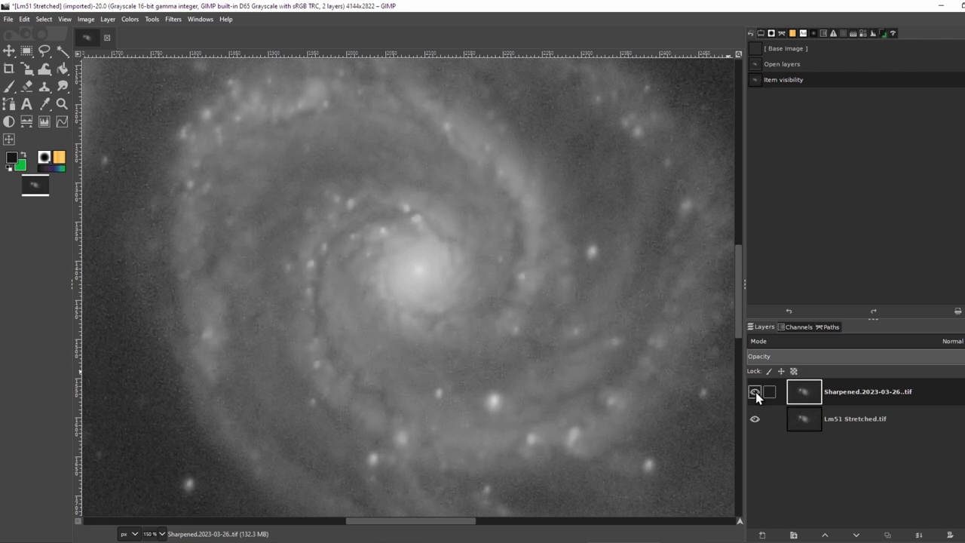
Compare the sharpened layer with Lm51 Stretched.tif over the galaxy's outer arm and the background stars by toggling its visibility
scroll(451, 310, down, 10)
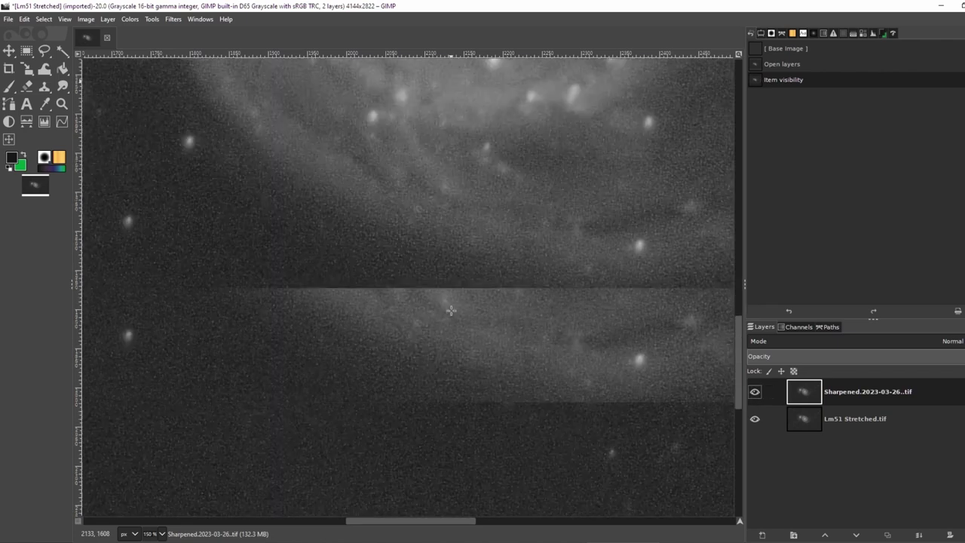
click(754, 392)
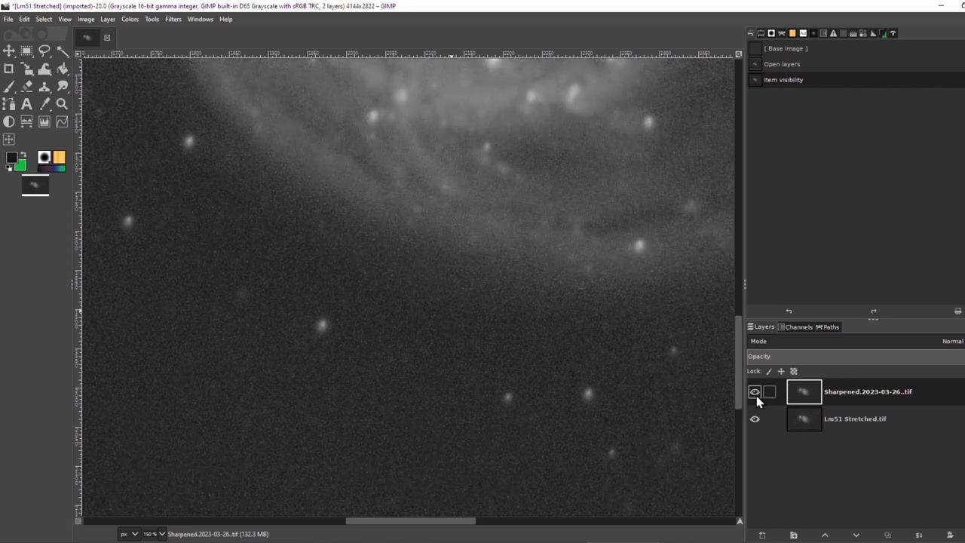
scroll(683, 390, down, 8)
click(754, 393)
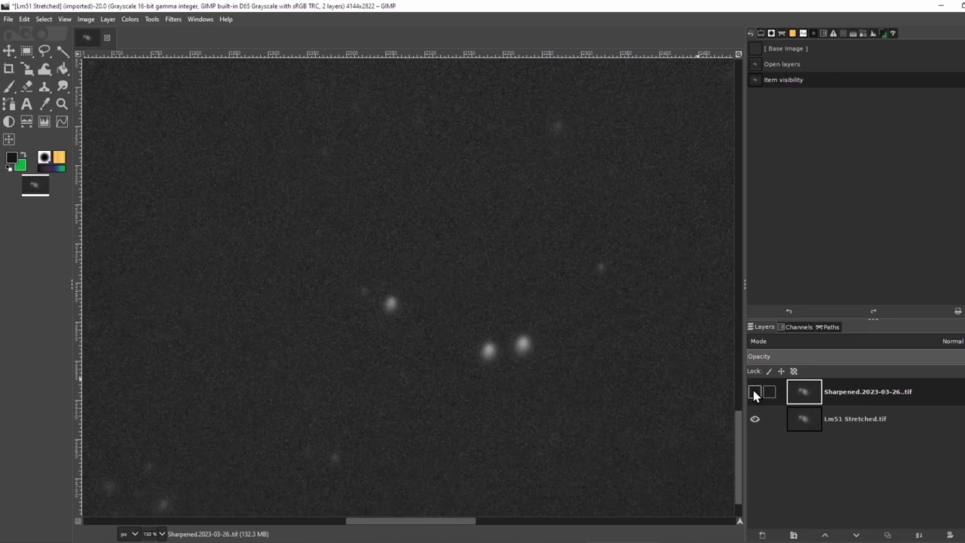
click(755, 392)
scroll(596, 335, down, 4)
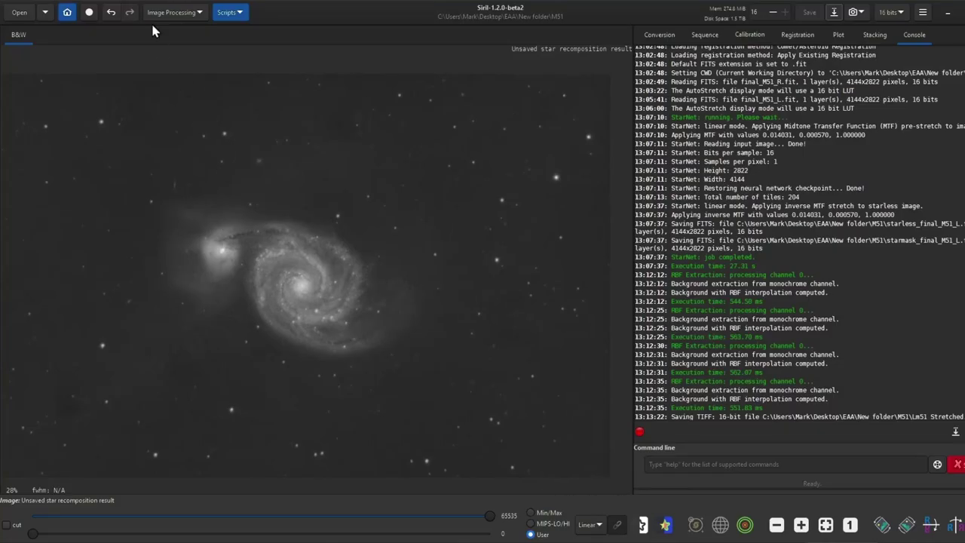
Switch to Siril, start an RGB composition, and load final_M51_R.fit from the M51 folder as the red layer
click(156, 13)
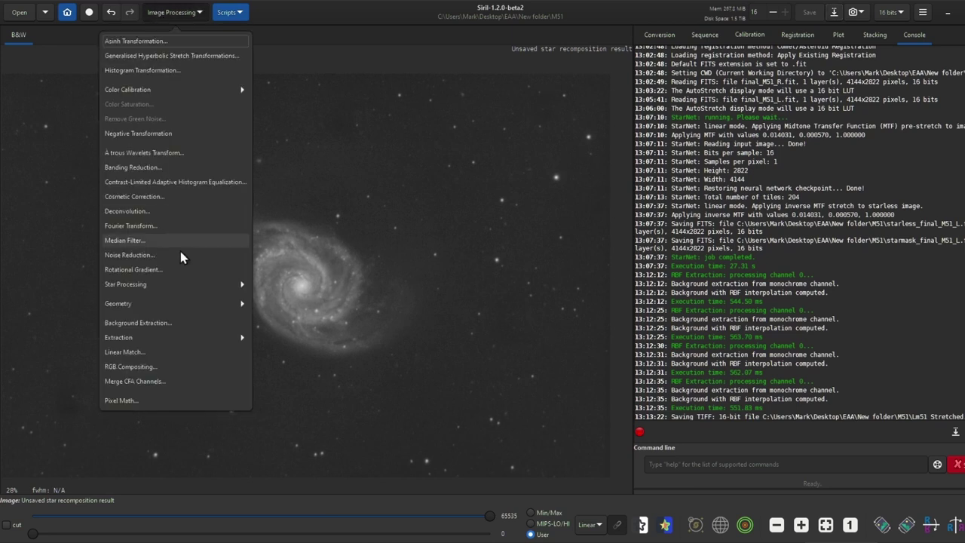
click(178, 370)
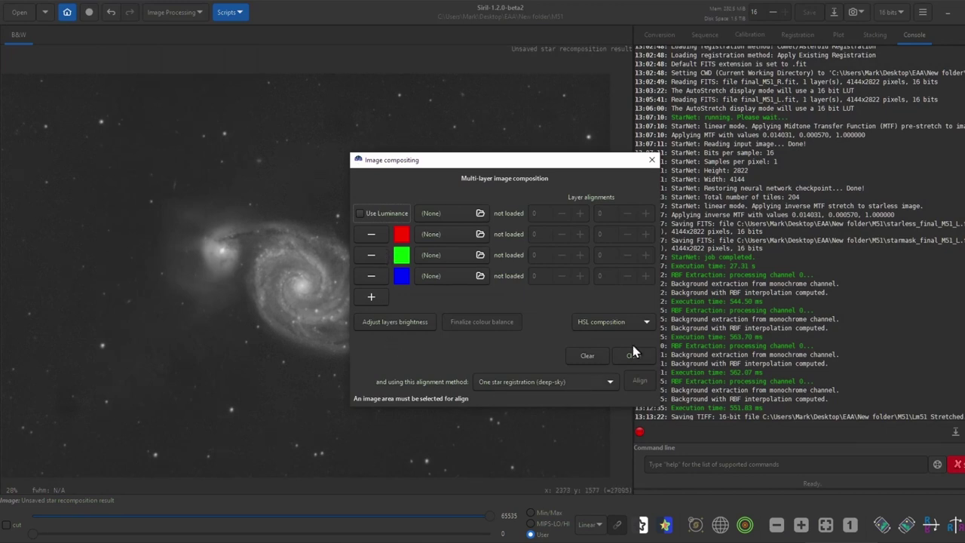
click(479, 235)
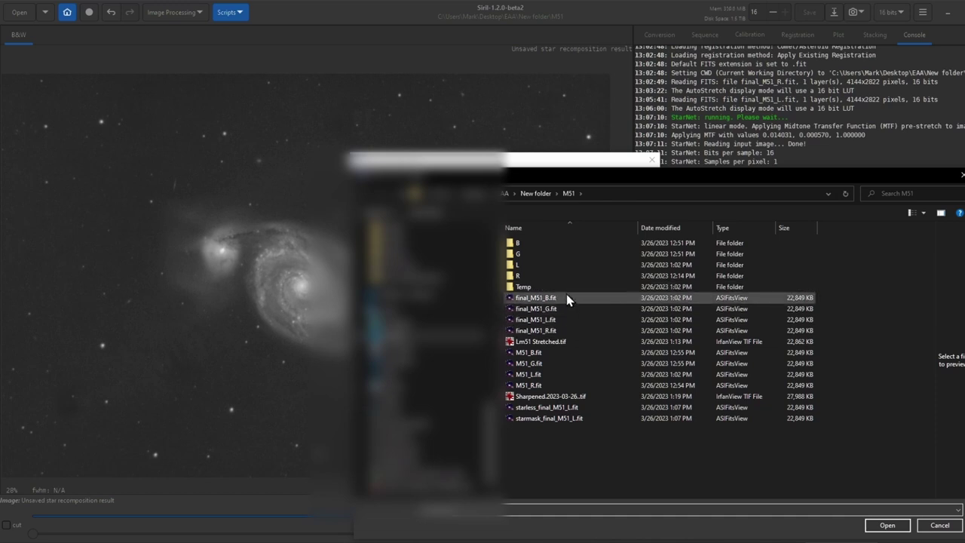
click(567, 333)
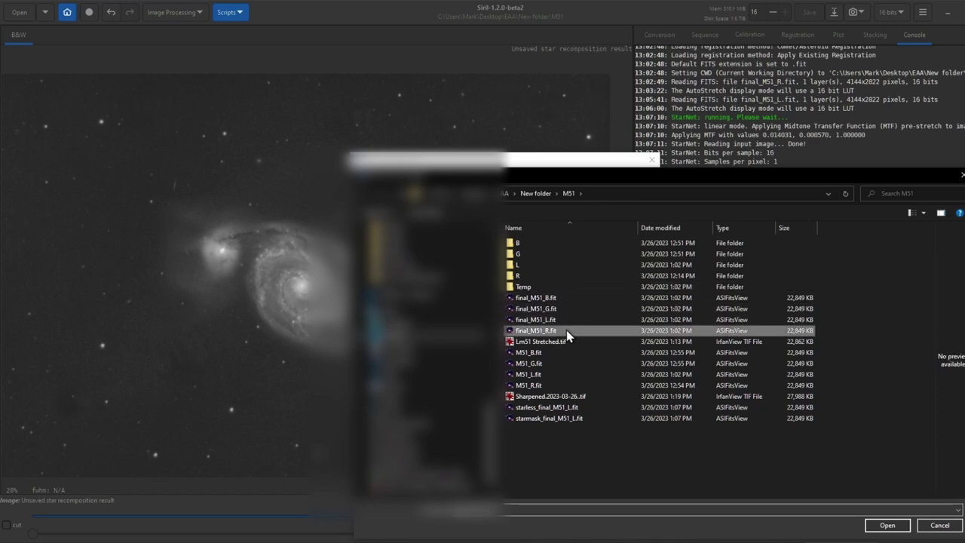
click(901, 528)
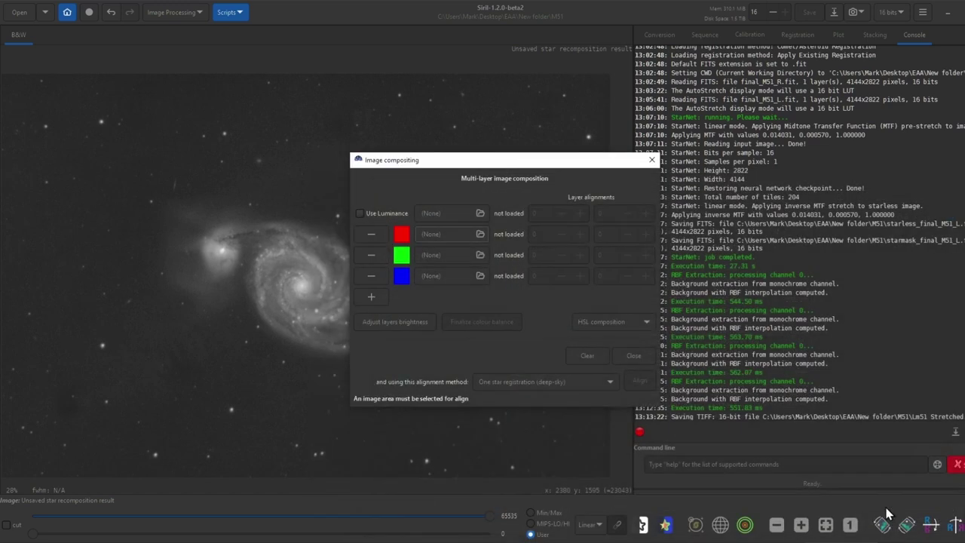
Load final_M51_G.fit as the green layer and final_M51_B.fit as the blue layer, and close the compositing dialog
click(480, 253)
click(586, 312)
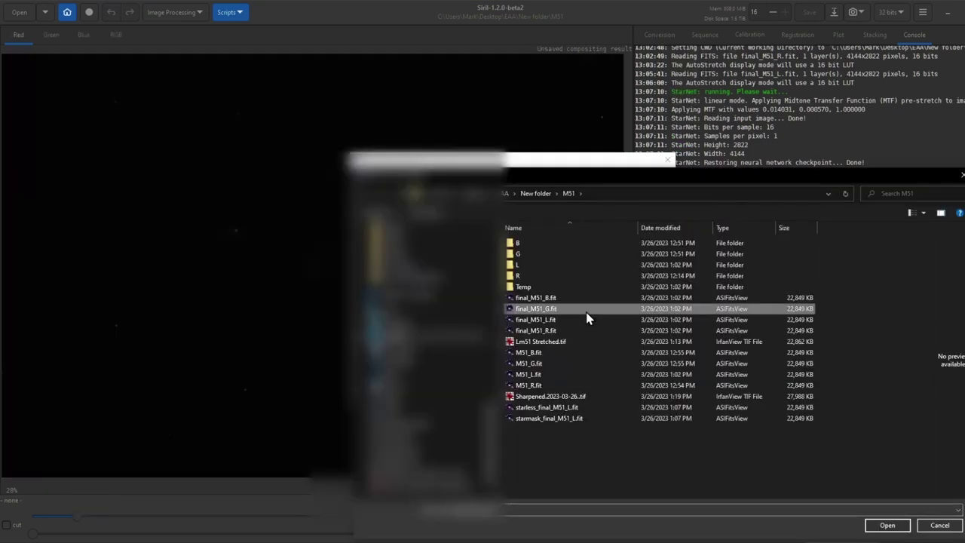
click(882, 524)
click(480, 275)
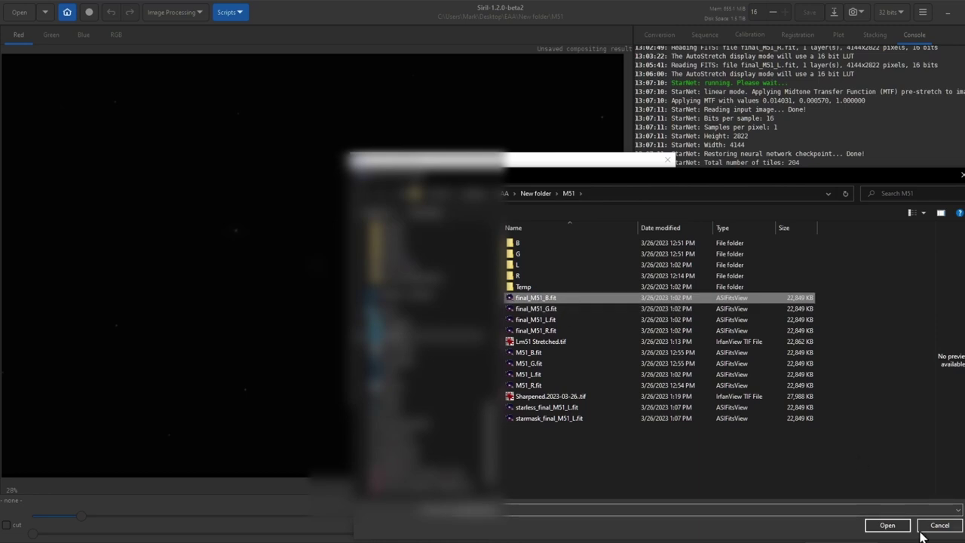
click(887, 524)
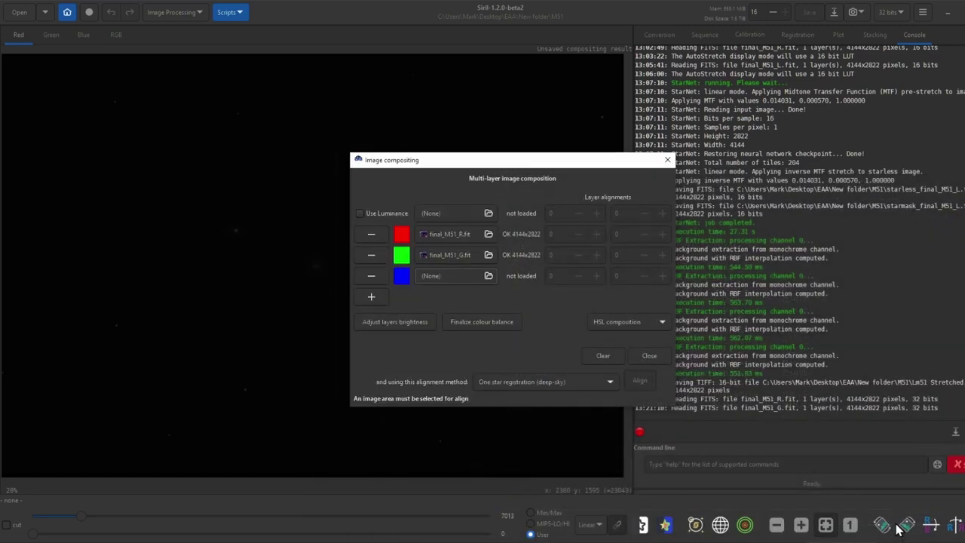
click(661, 356)
View the combined RGB composite with the AutoStretch display mode
click(114, 36)
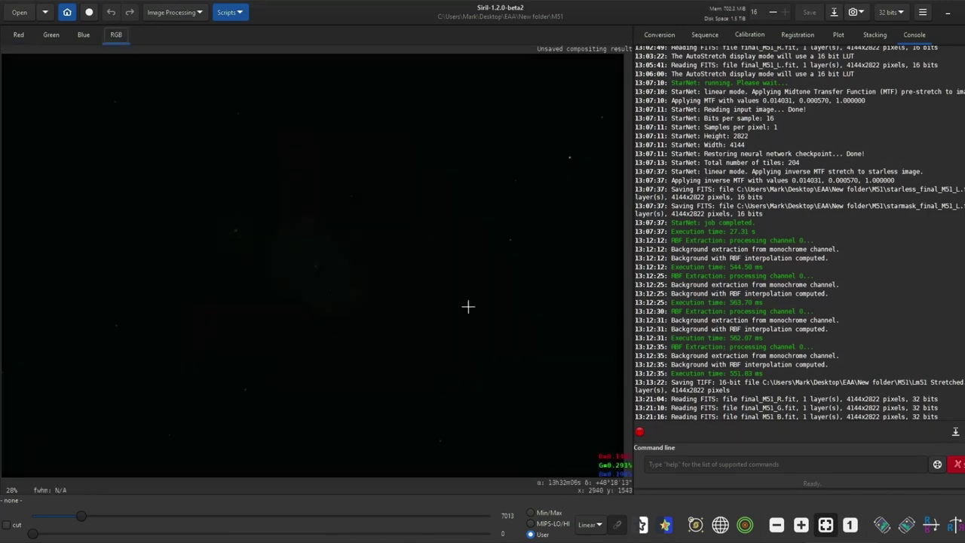
click(596, 525)
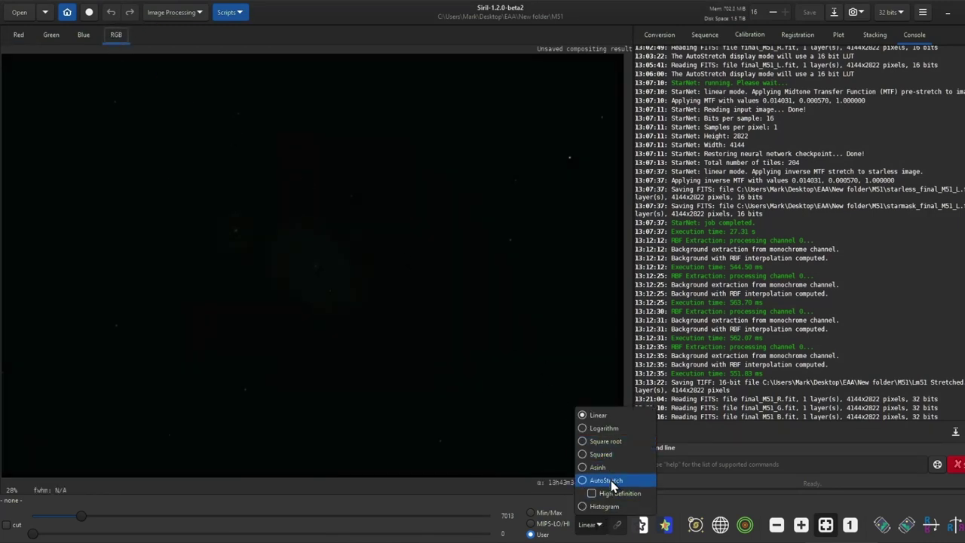
click(609, 481)
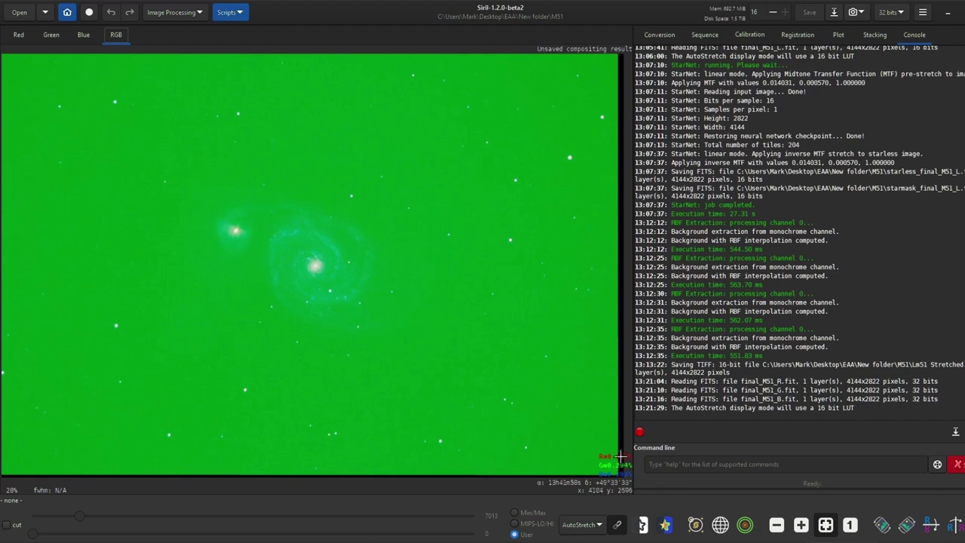
Return the display mode to Linear and save the composite as a 16-bit TIFF named M51 RGB in the M51 folder
click(581, 524)
click(586, 420)
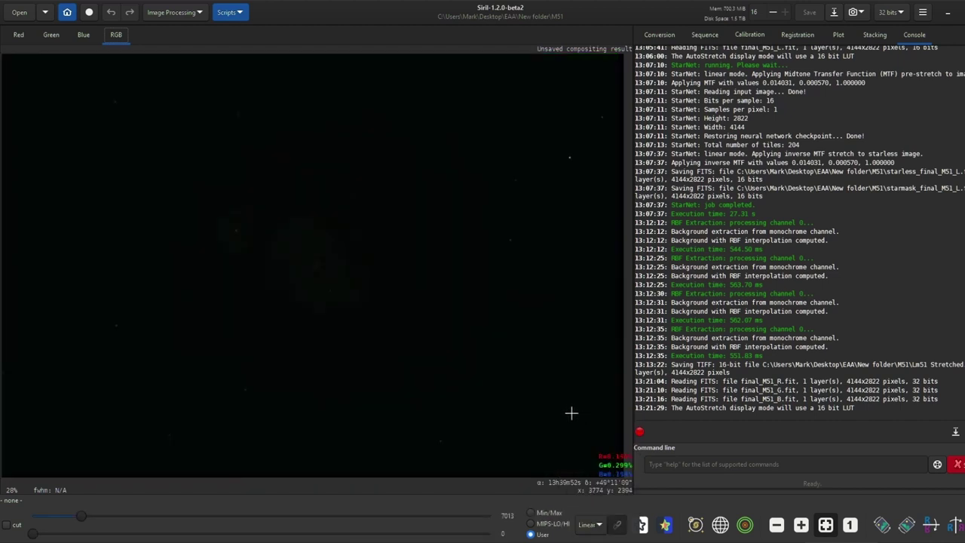
click(834, 13)
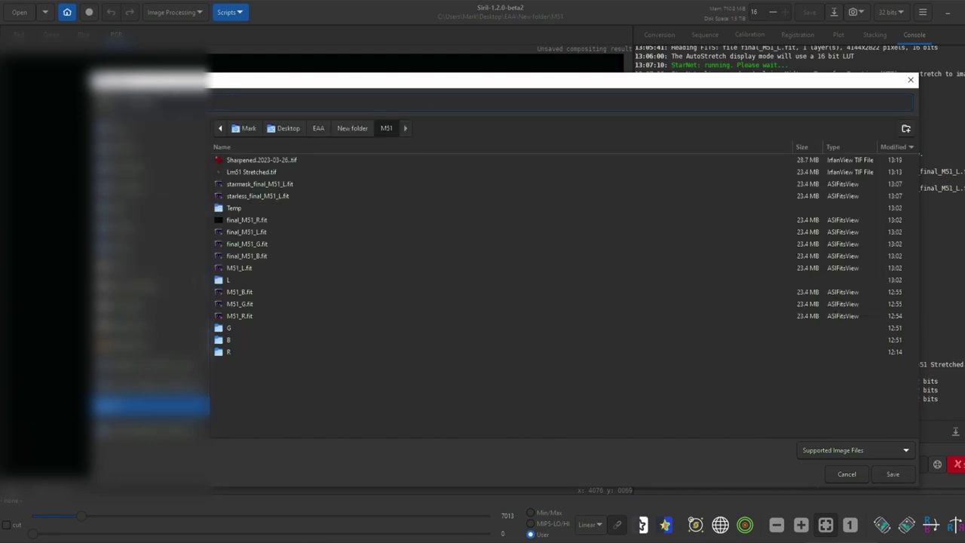
click(892, 473)
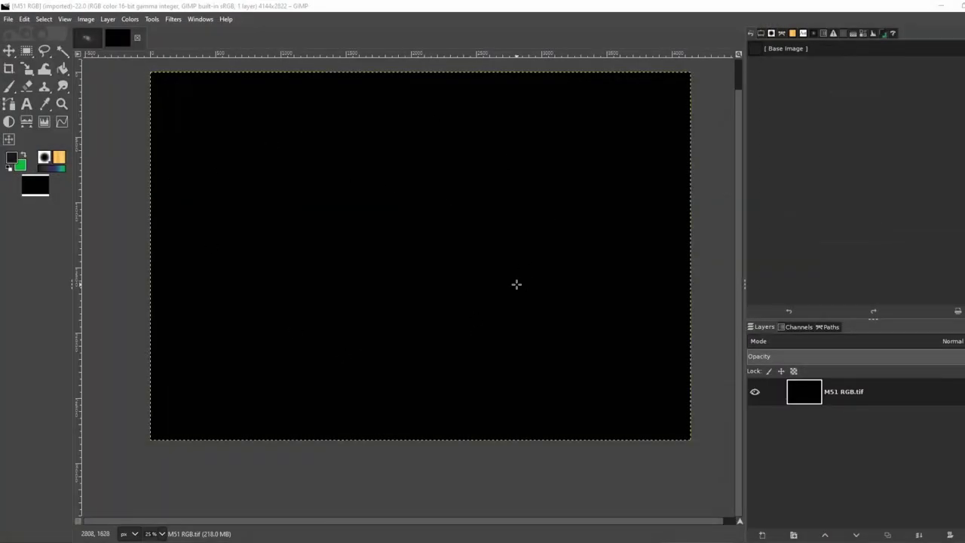
Switch to GIMP and brighten M51 RGB.tif with Levels, setting the Value channel's midtone input to about 5.12
click(130, 18)
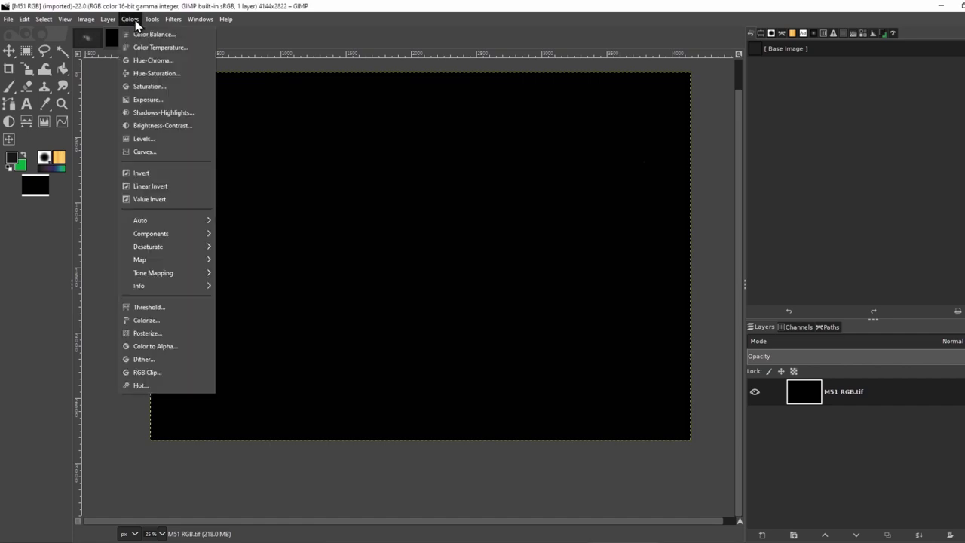
click(144, 138)
click(642, 168)
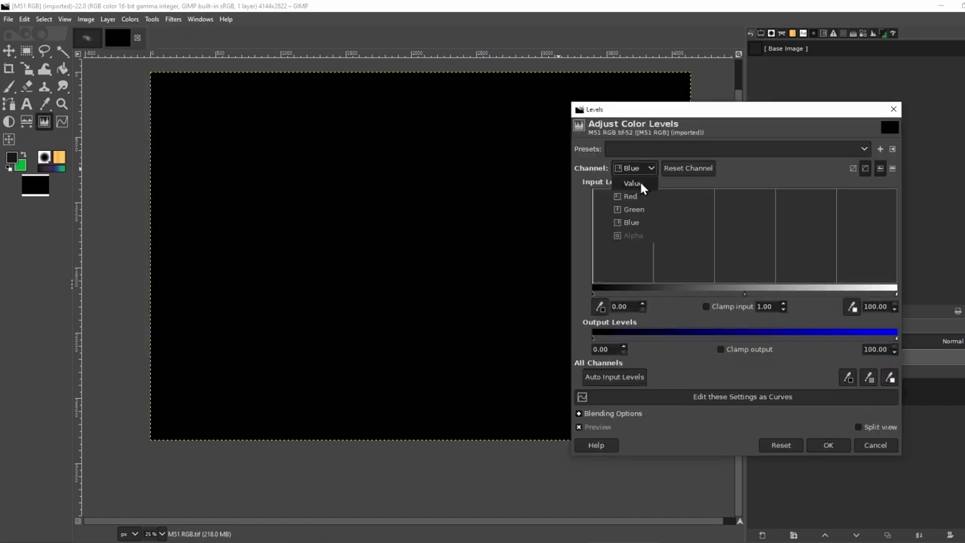
click(642, 184)
drag(745, 294, 637, 289)
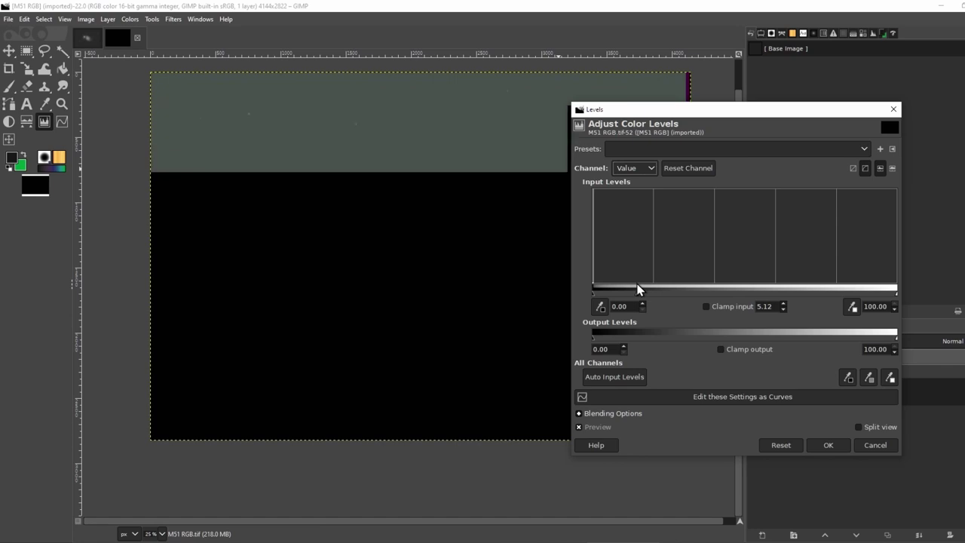
click(829, 445)
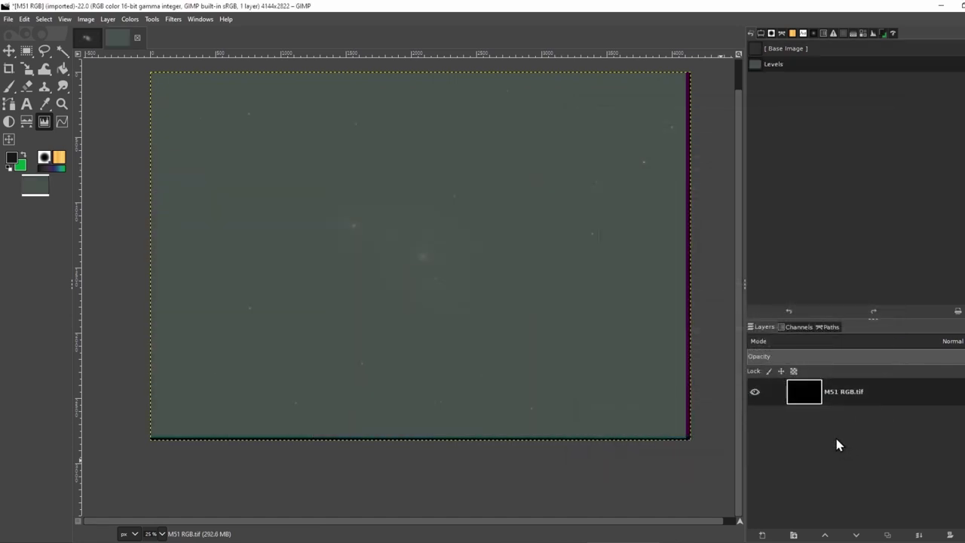
Start another Levels adjustment and raise the red channel's black input level to about 25.51, just before its histogram peak
click(130, 19)
click(167, 151)
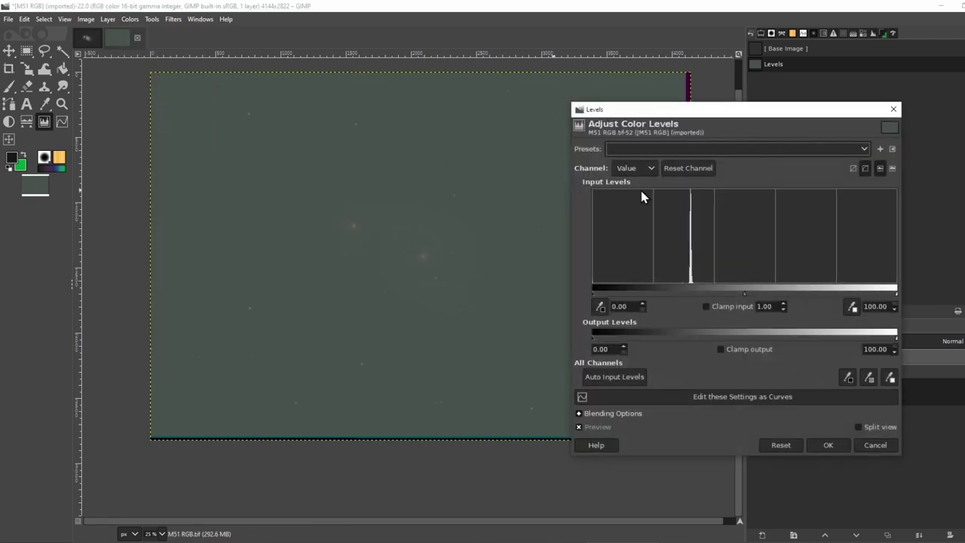
click(634, 168)
click(631, 197)
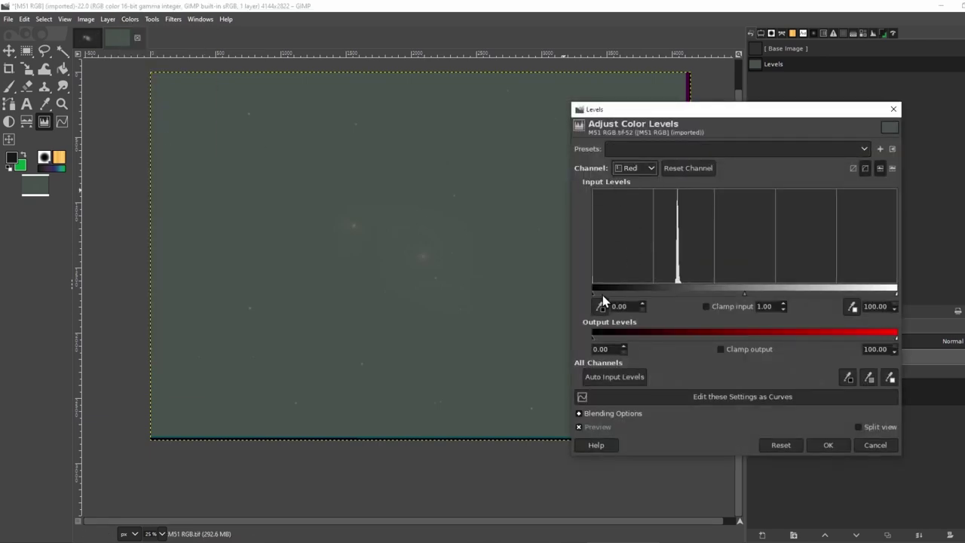
drag(607, 296, 670, 291)
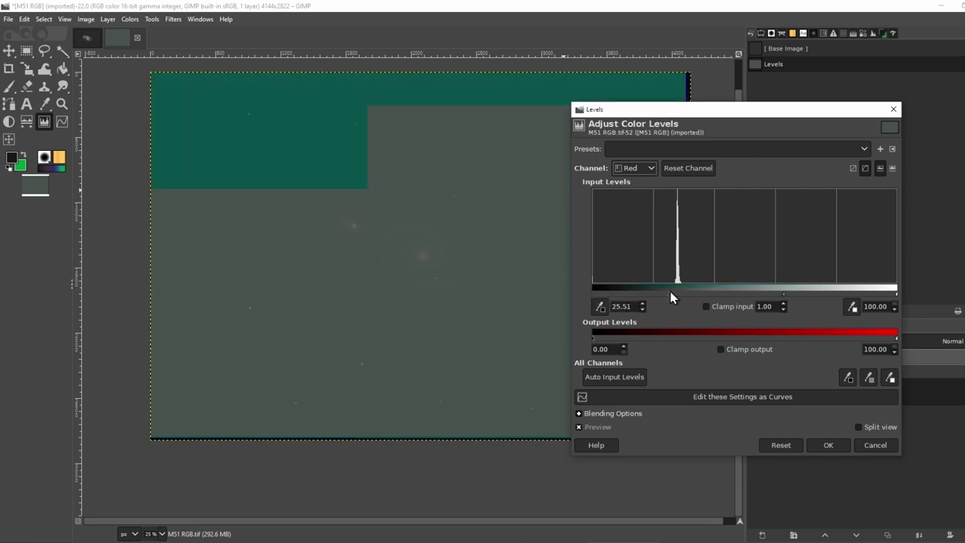
Raise the green channel's black input level to just before its peak and the blue channel's to about 27.57, and apply the levels
click(650, 168)
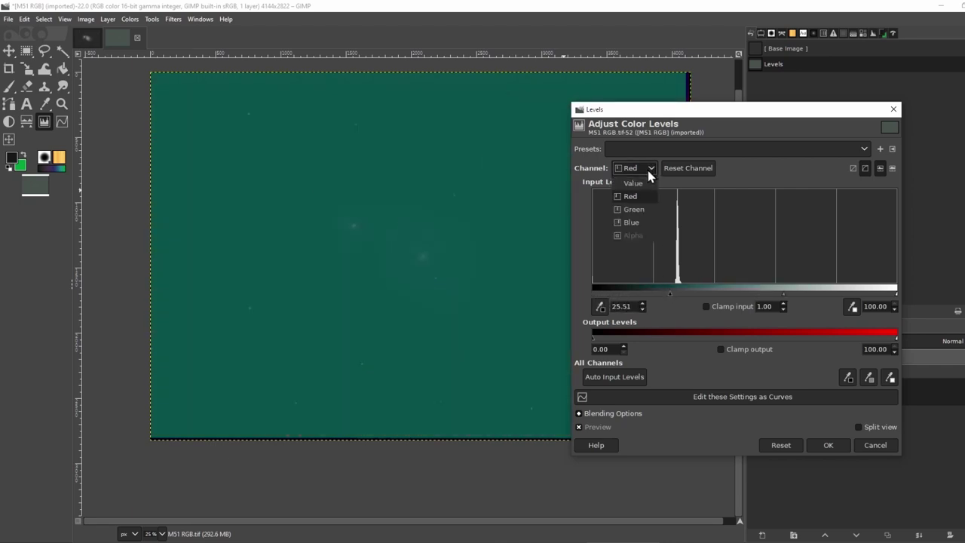
click(640, 209)
drag(595, 295, 685, 298)
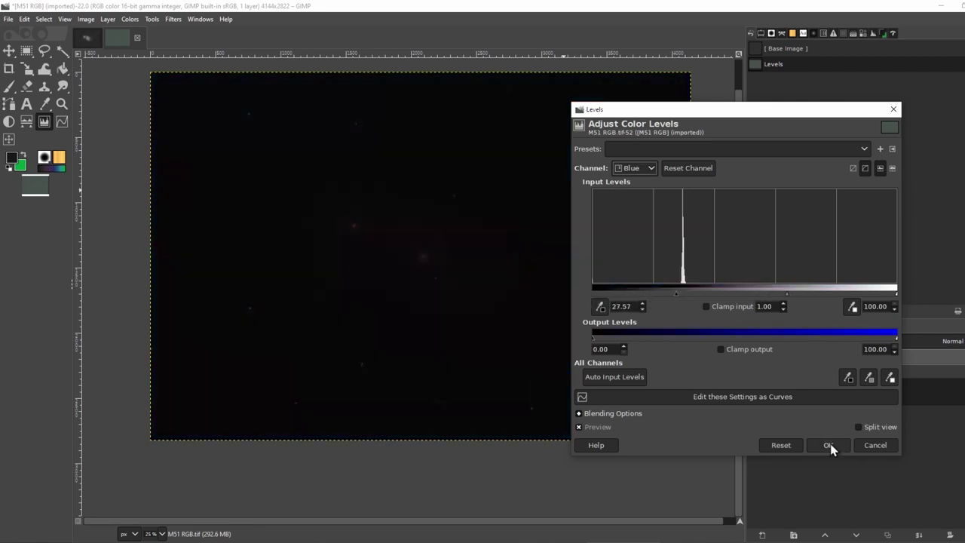
click(828, 445)
click(131, 19)
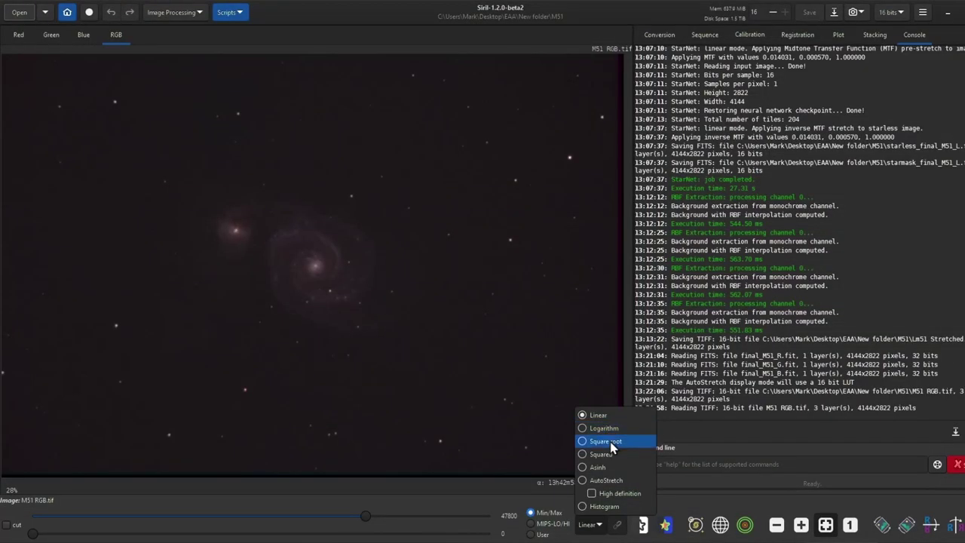
In Siril, display M51 RGB.tif with AutoStretch and crop away its dark edges to about 4087 × 2767 px
click(621, 481)
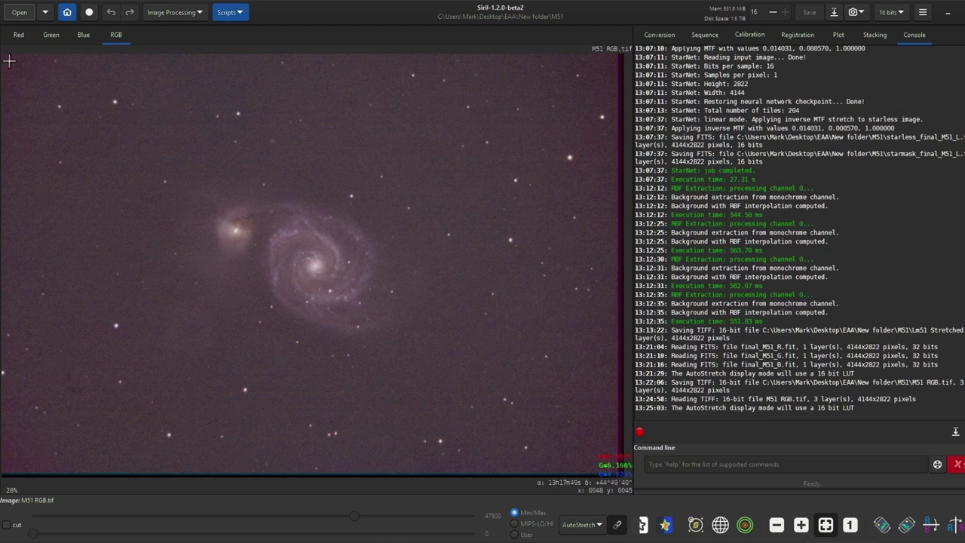
drag(4, 56, 614, 469)
right_click(478, 341)
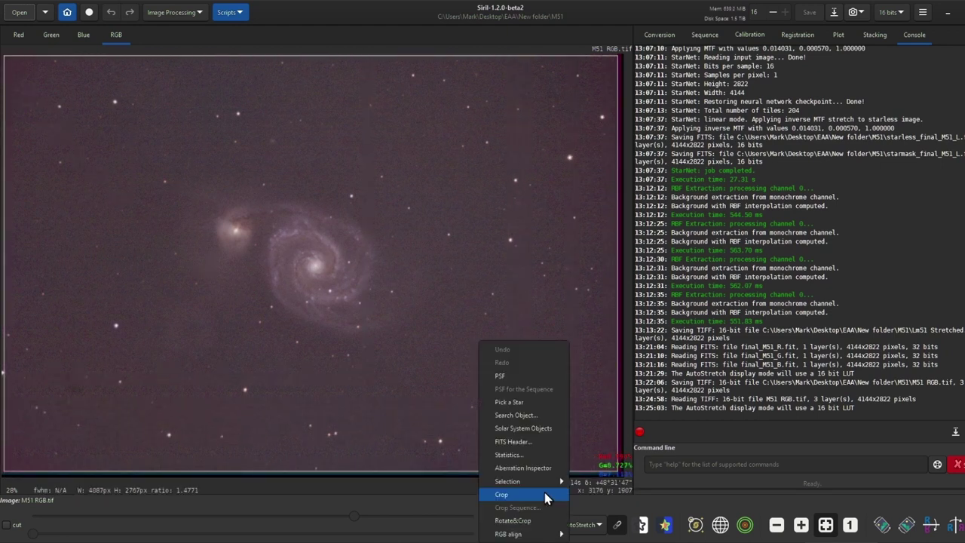
click(501, 494)
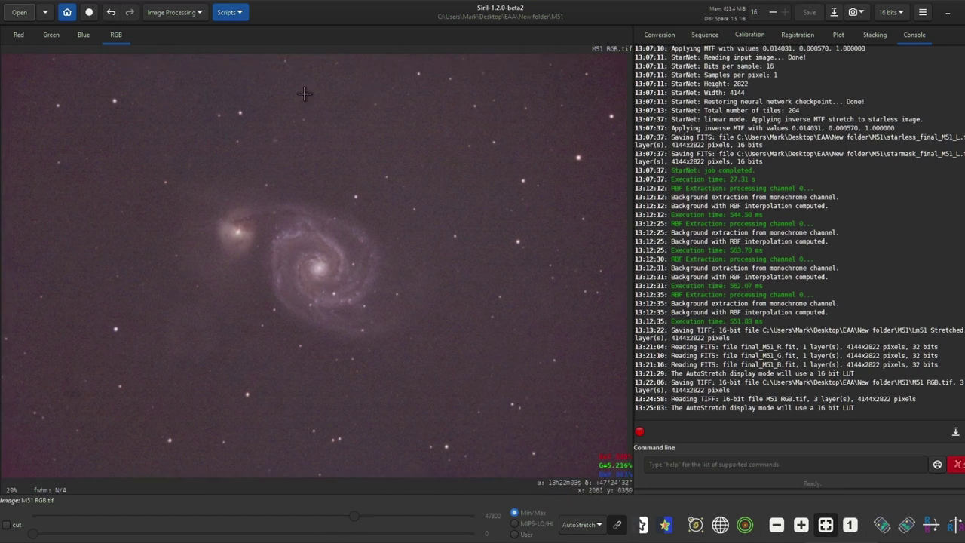
Start Photometric Color Calibration, look up M51 in the SIMBAD catalogue and set the focal length to 2032 mm
click(170, 13)
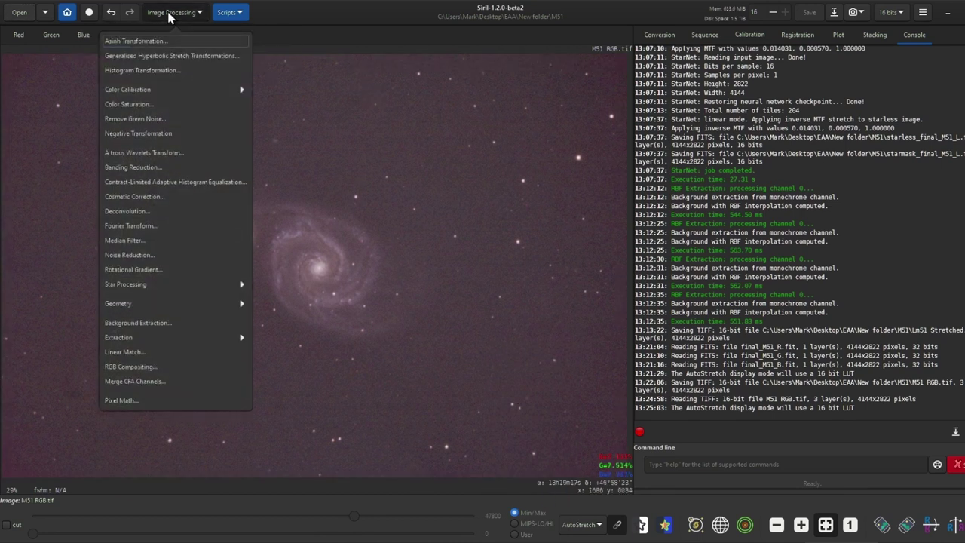
click(168, 88)
click(189, 75)
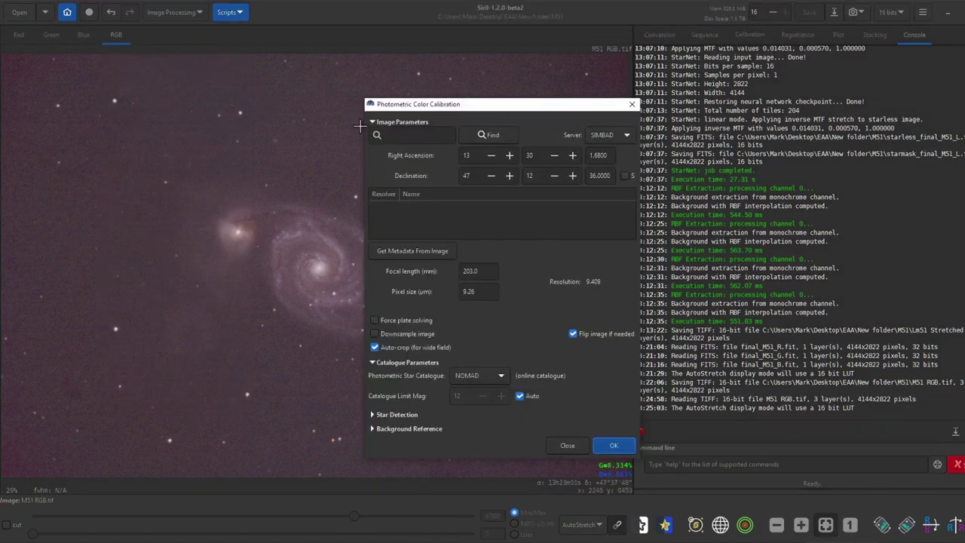
click(419, 137)
text(M51)
click(506, 134)
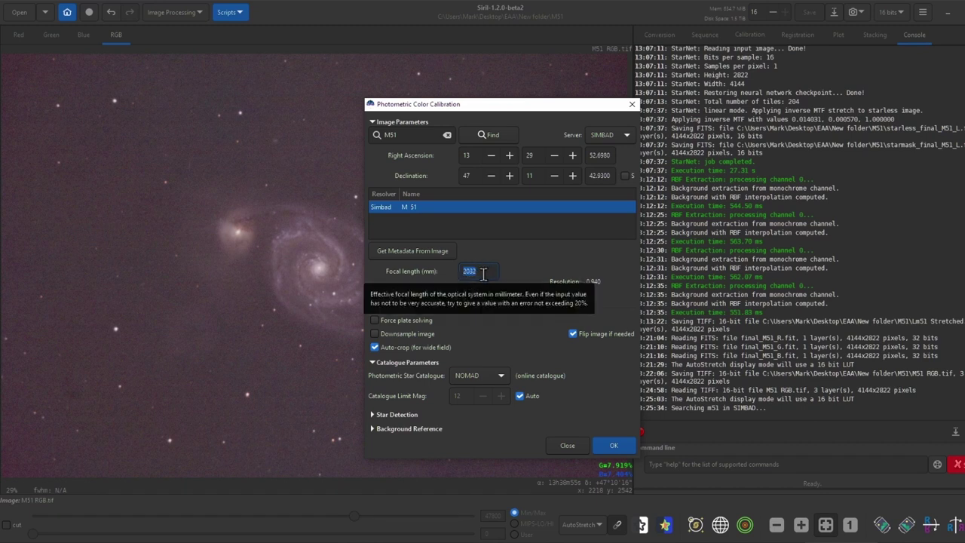
Set the pixel size to 4.63 µm, run the photometric color calibration with the NOMAD catalogue and close its dialog
click(486, 294)
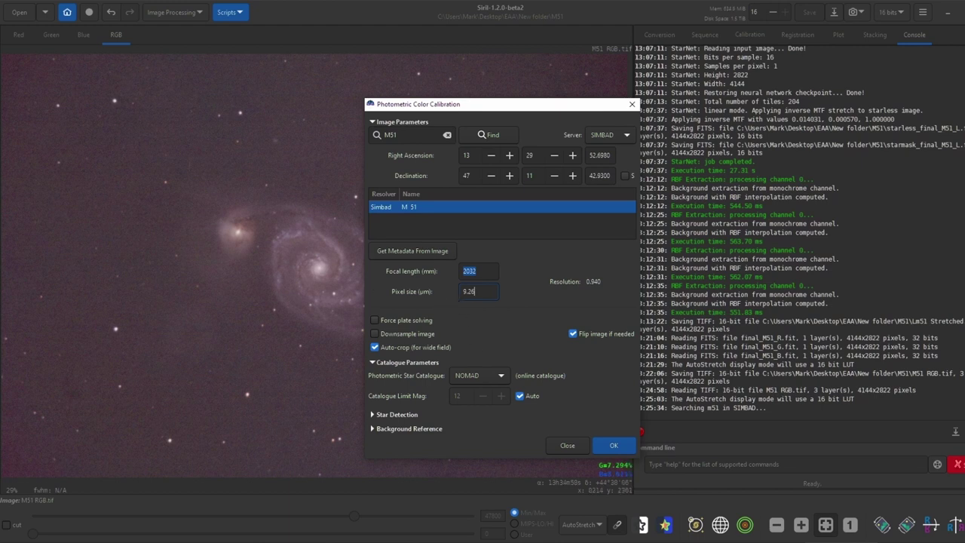
key(BackSpace)
text(4.63)
click(610, 441)
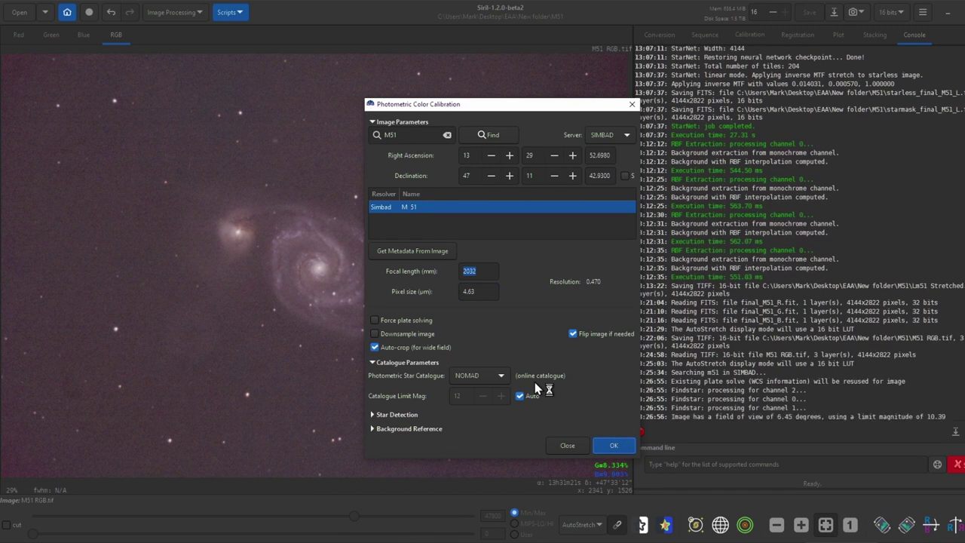
click(569, 446)
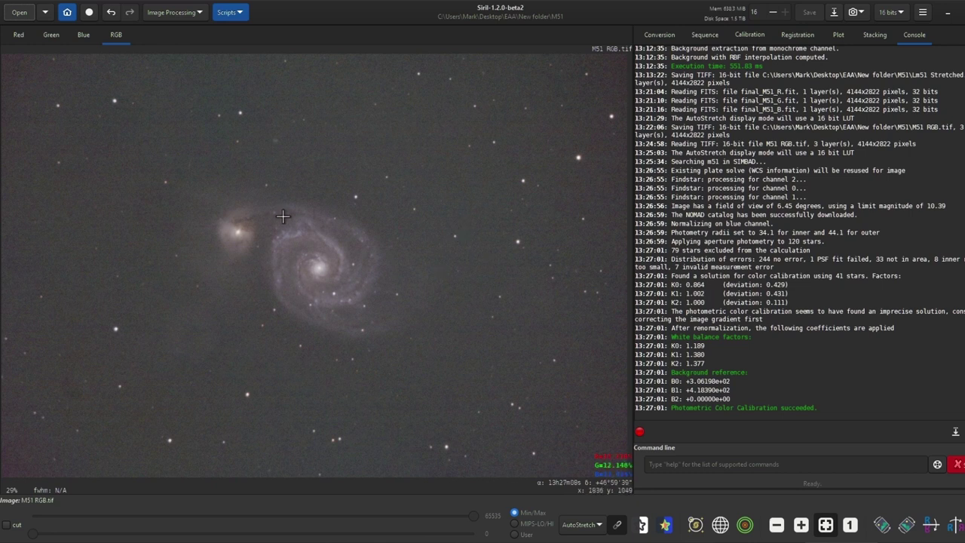
Run StarNet Star Removal with linear pre-stretch, star recomposition on completion and star mask generation enabled
click(179, 12)
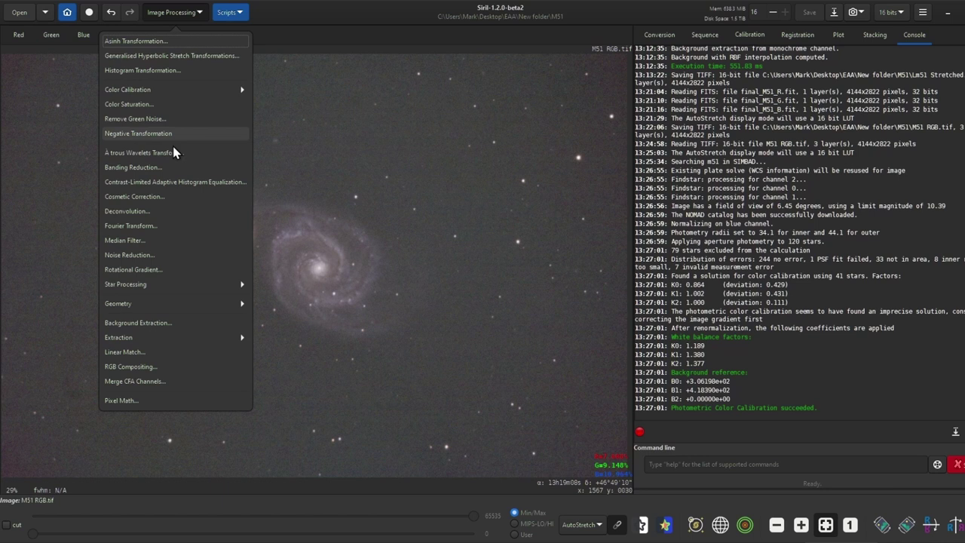
click(194, 290)
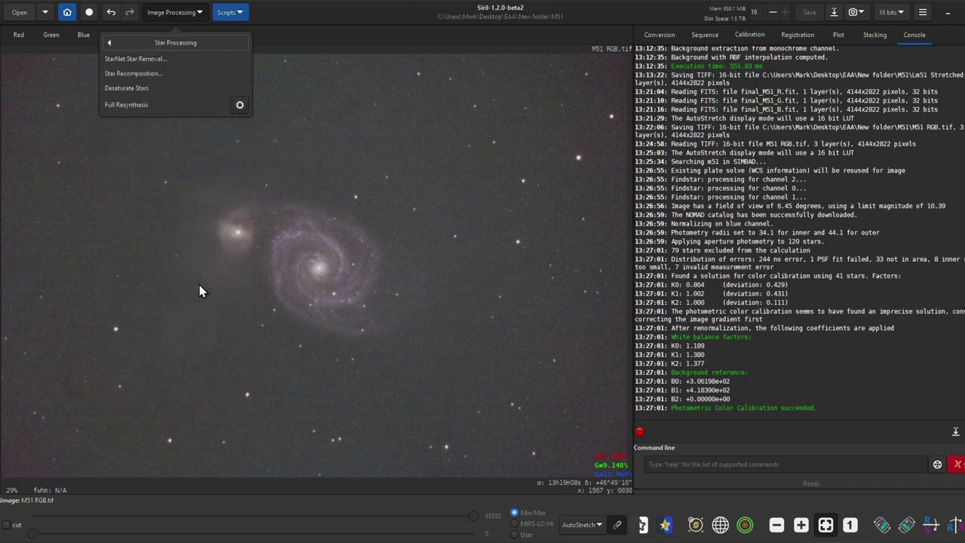
click(181, 63)
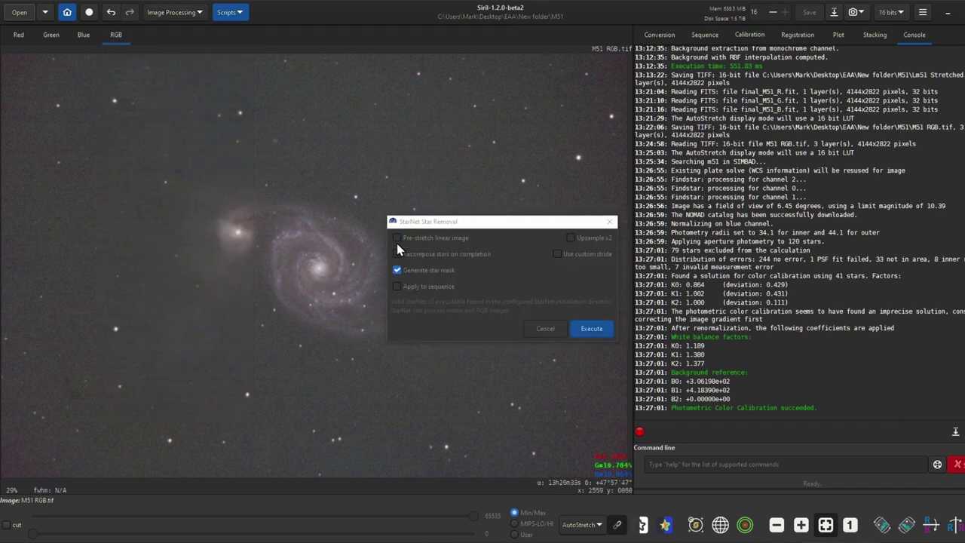
click(398, 238)
click(397, 254)
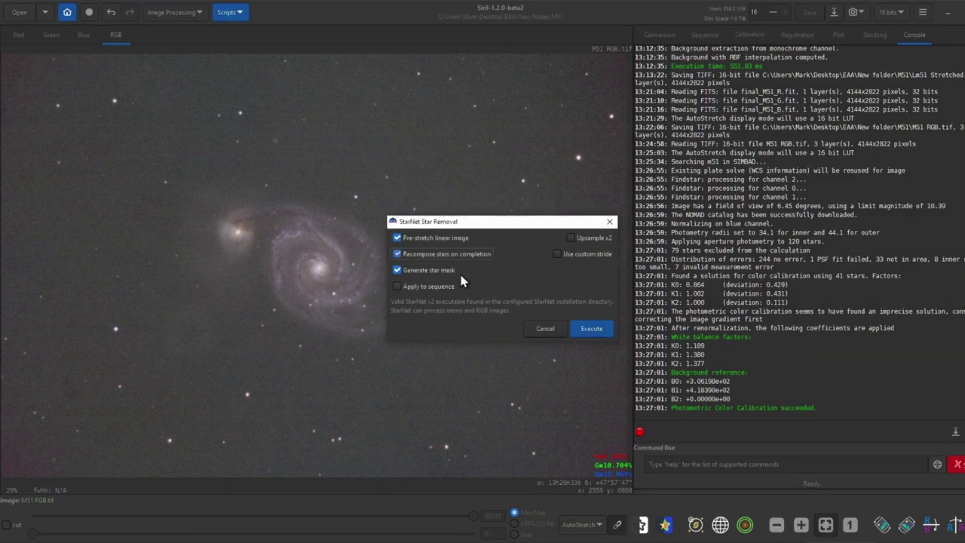
click(594, 330)
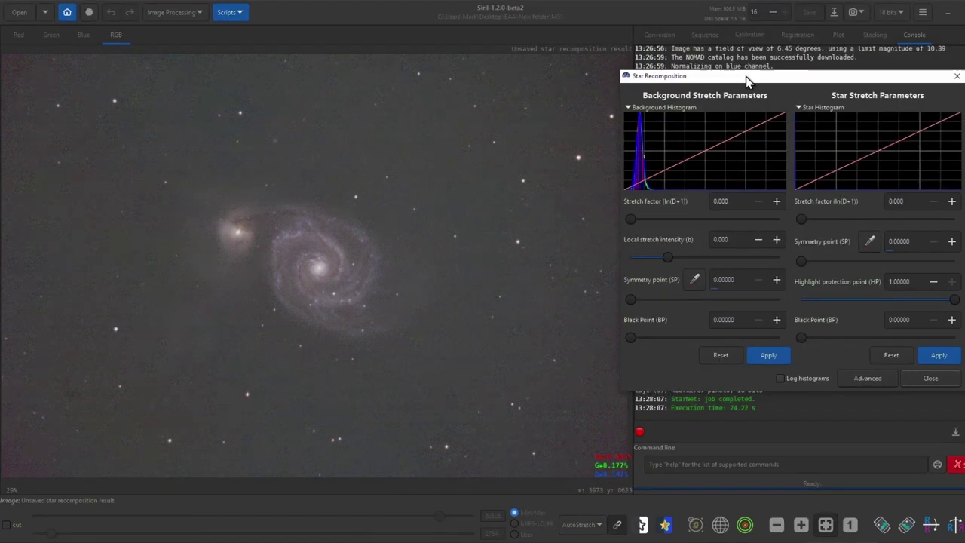
In Star Recomposition, apply a star stretch factor of about 2.22 and close the dialog
drag(747, 80, 726, 93)
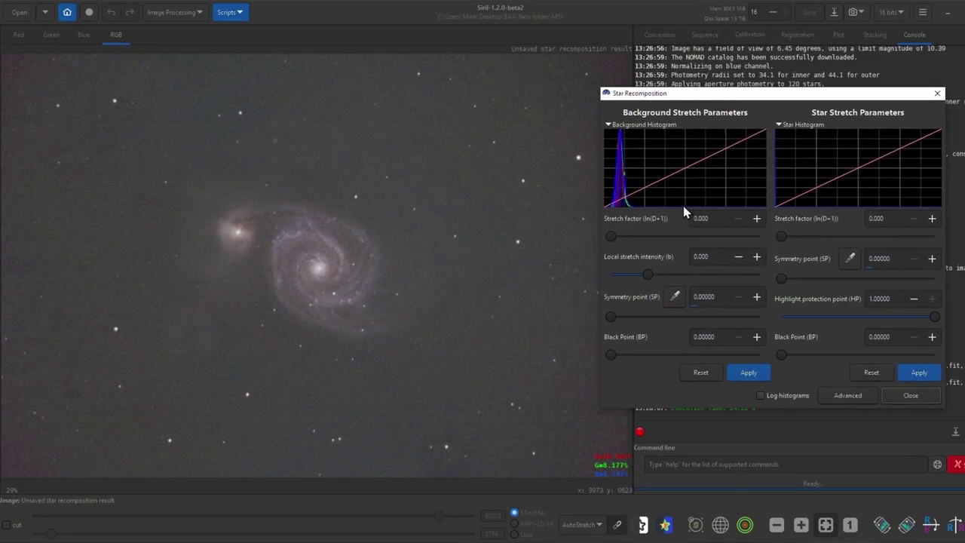
click(818, 238)
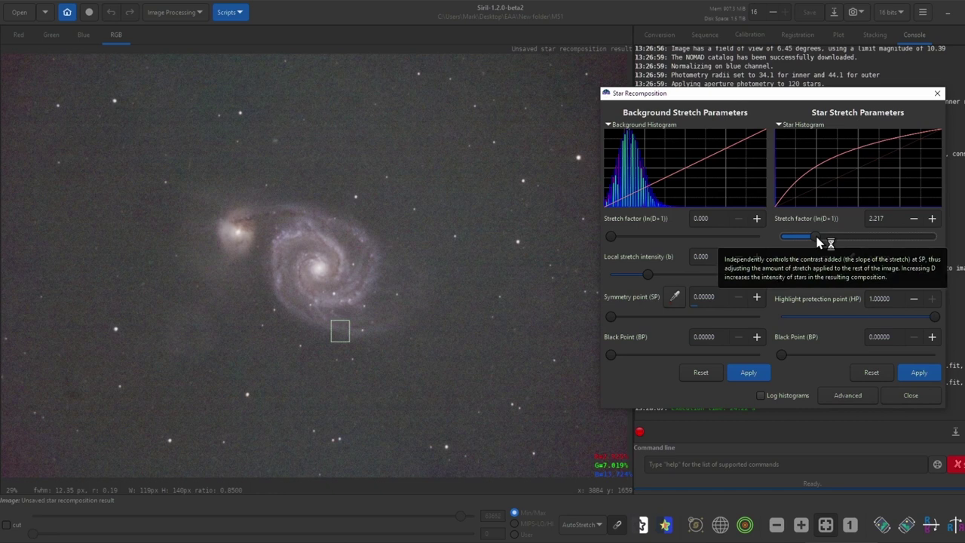
click(918, 374)
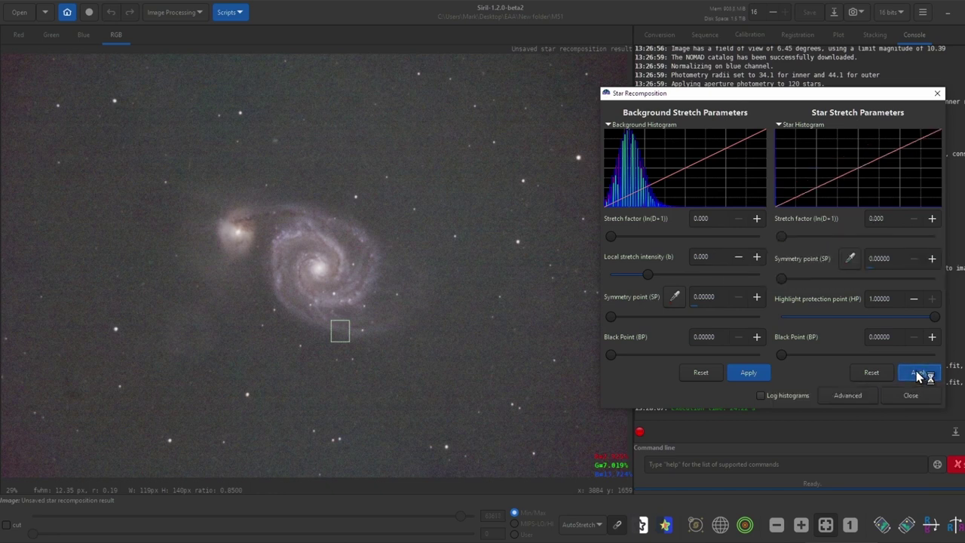
click(901, 398)
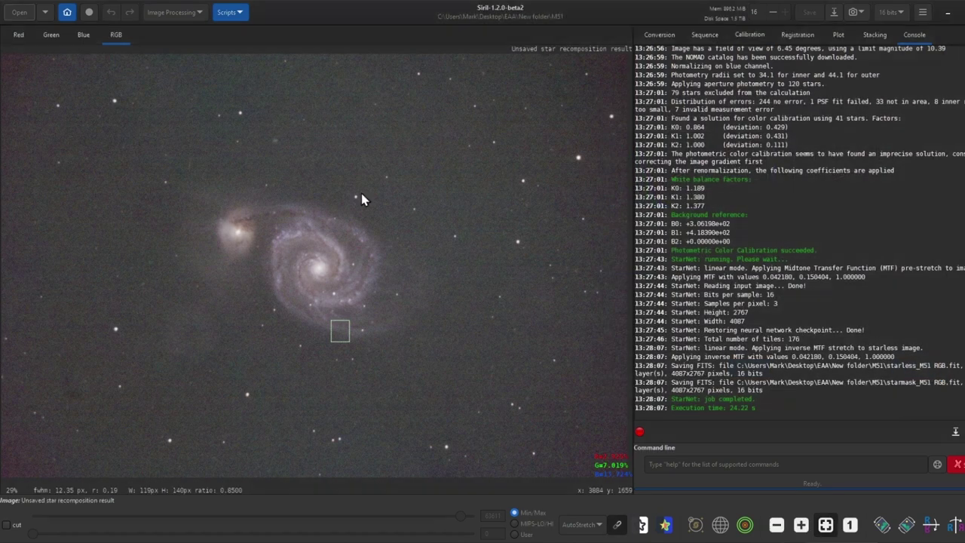
click(454, 268)
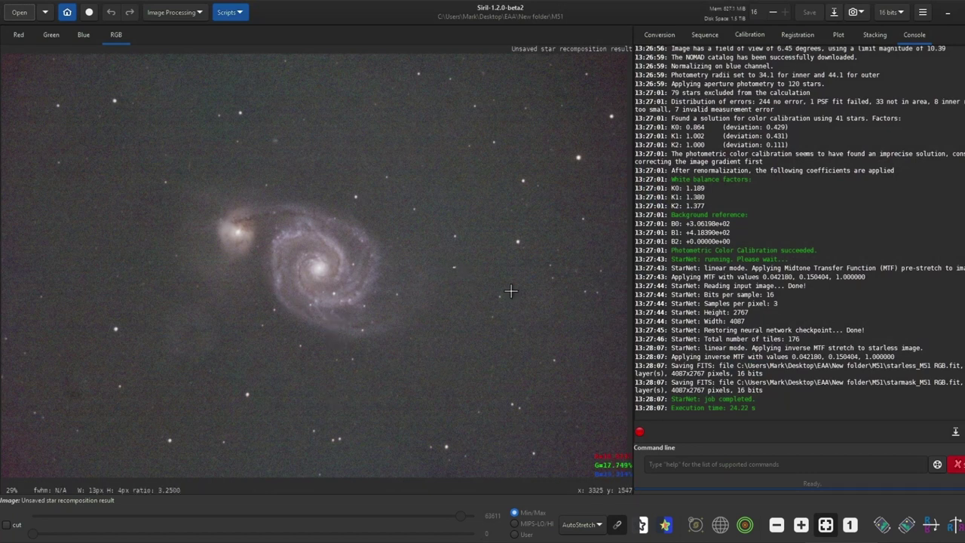
Remove the remaining background gradient with RBF Background Extraction using subtraction correction
click(171, 12)
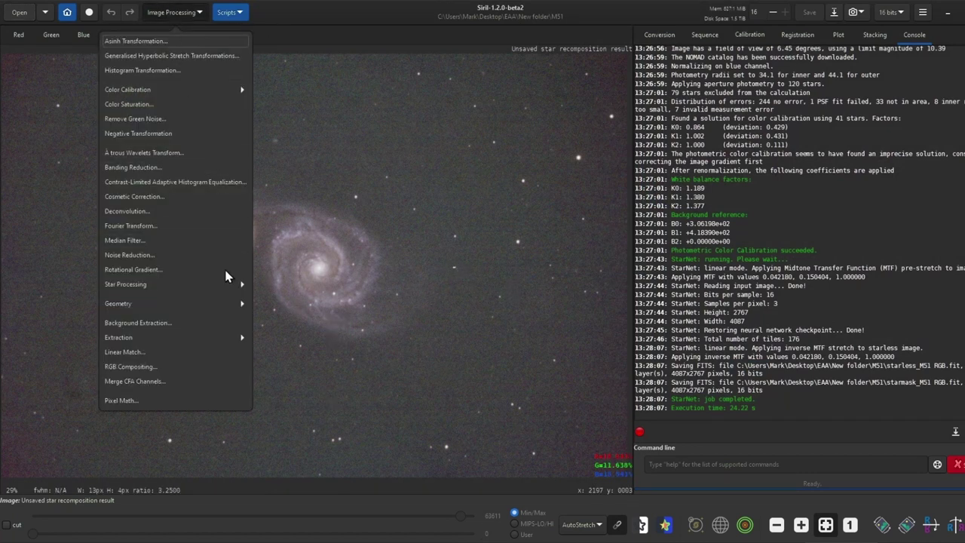
click(217, 323)
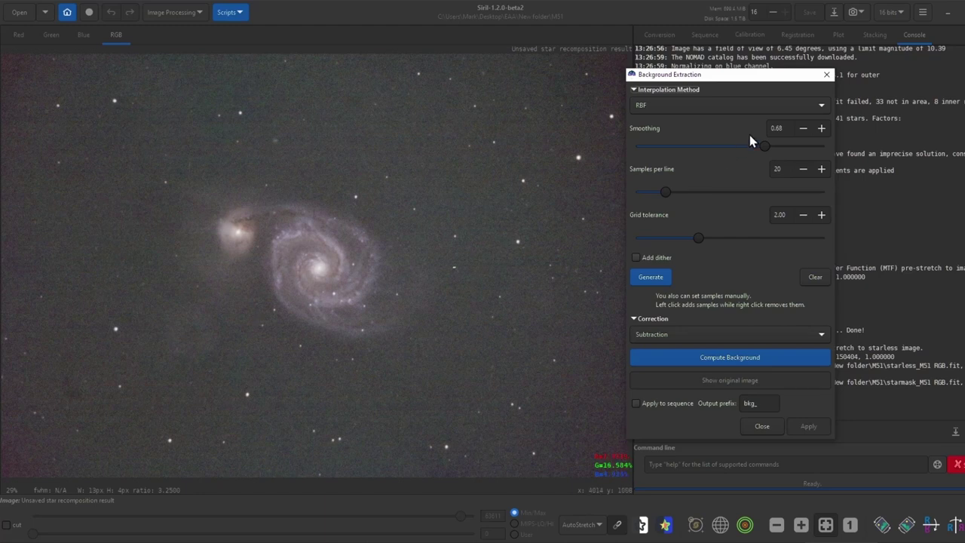
click(601, 92)
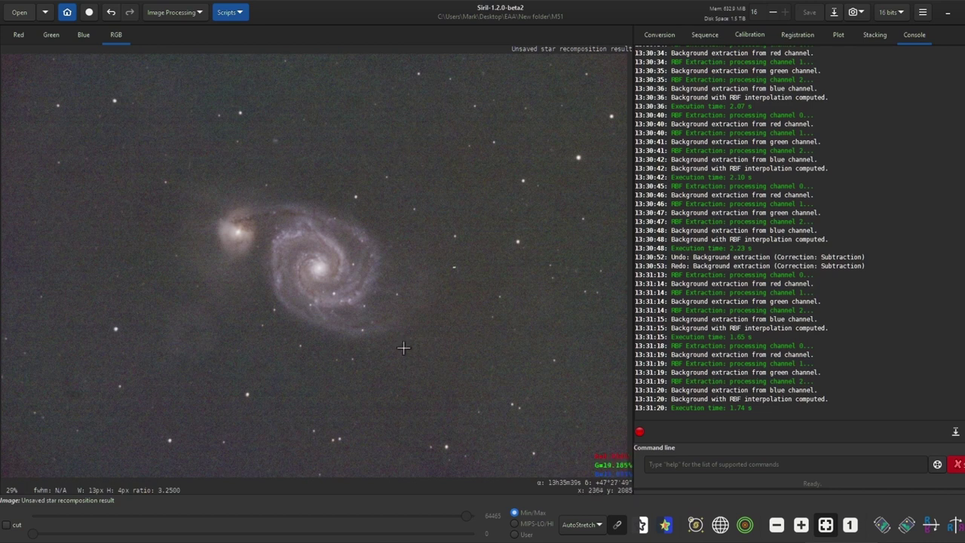
Apply a global Color Saturation boost with an amount of 1.00 and a background factor of about 1.44
click(173, 12)
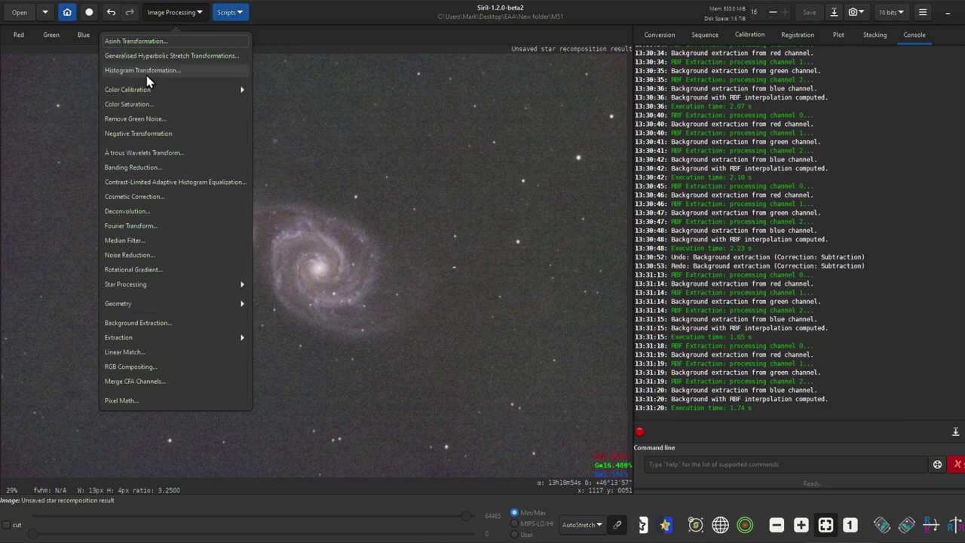
click(147, 105)
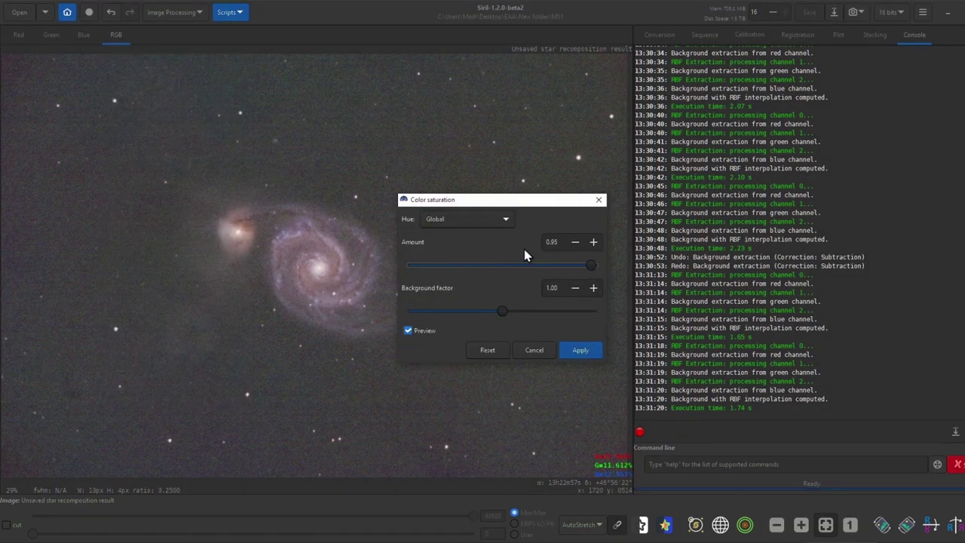
scroll(524, 261, down, 3)
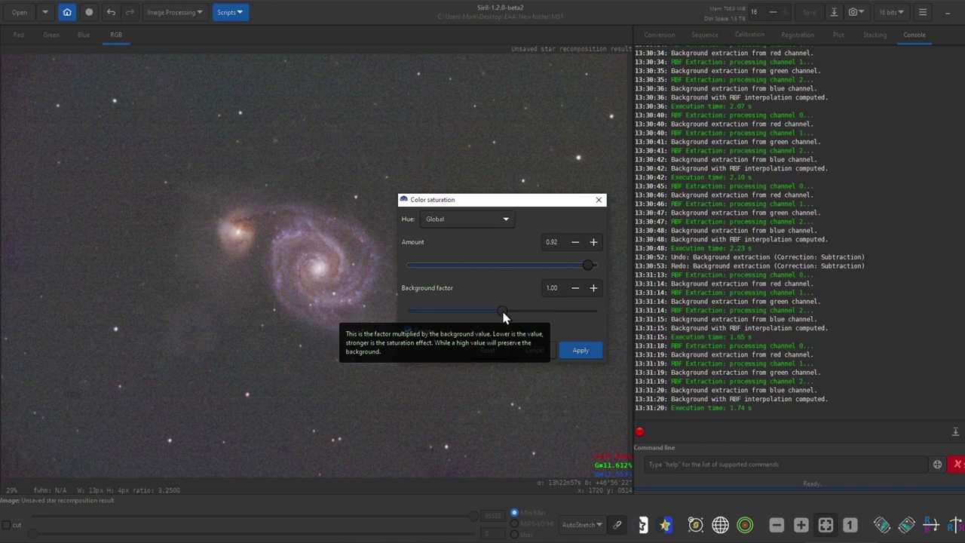
drag(504, 314, 545, 317)
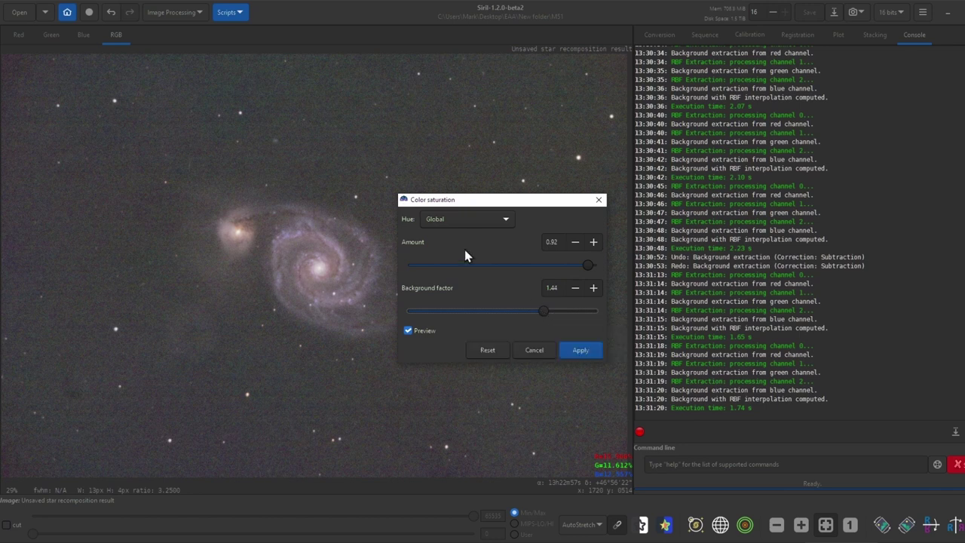
click(594, 242)
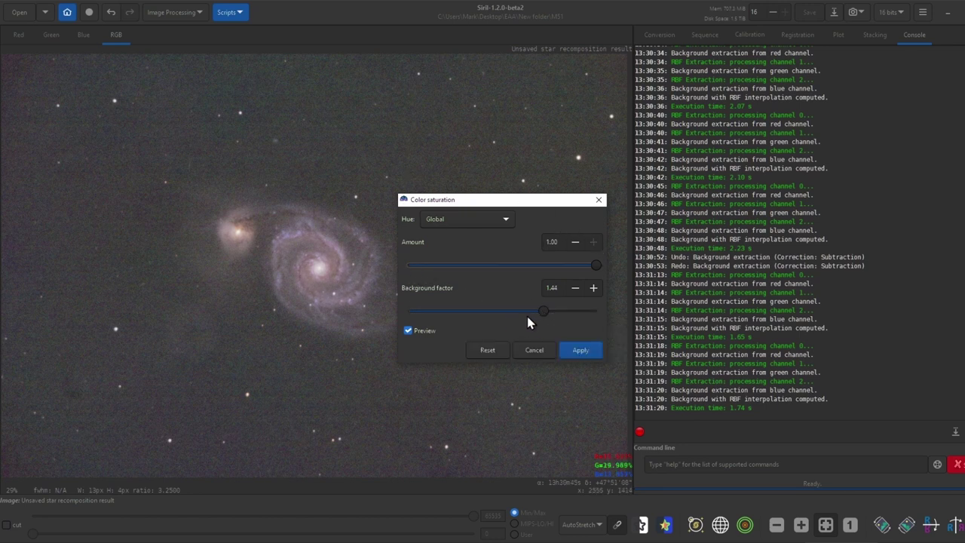
key(Return)
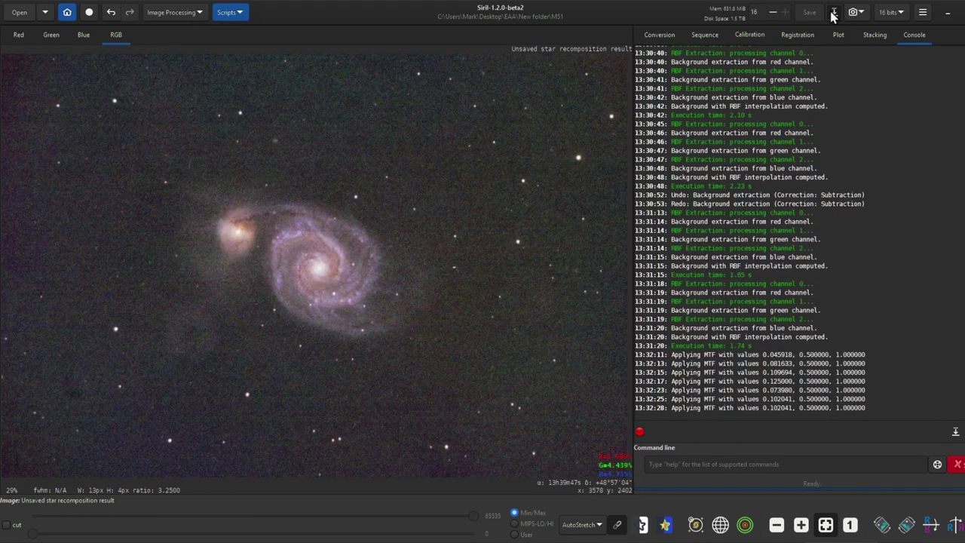
Save the result as RGB Stretched Siril.tif in the M51 folder, and switch to GIMP to open it
click(834, 13)
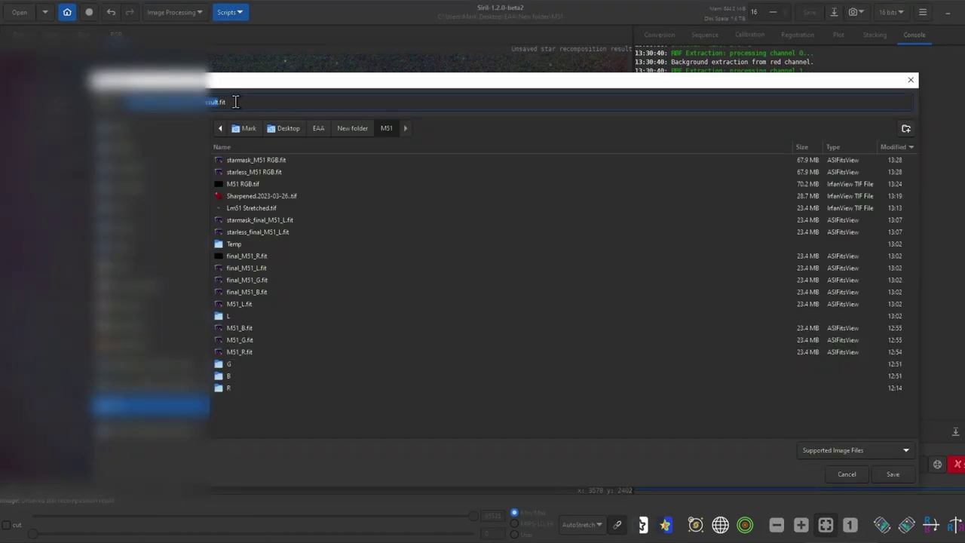
key(BackSpace)
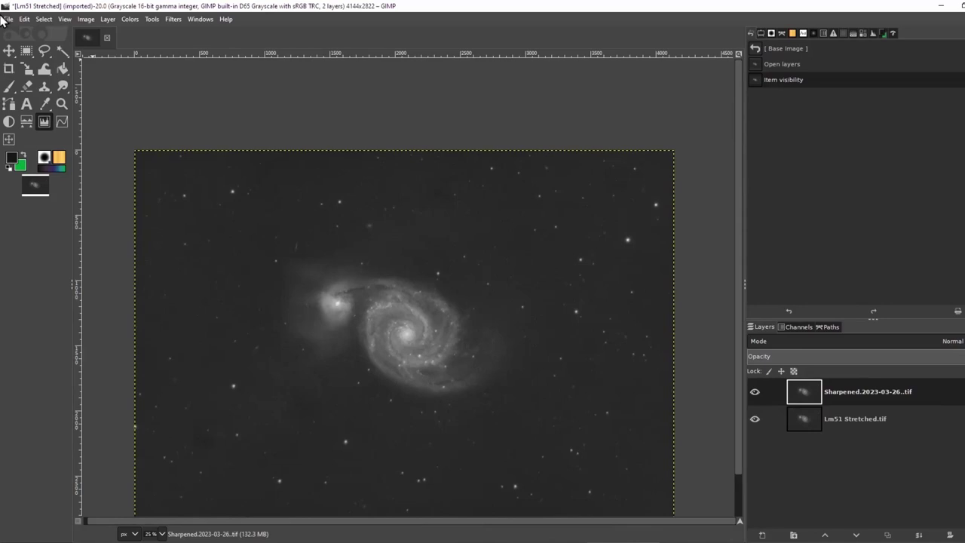
click(7, 19)
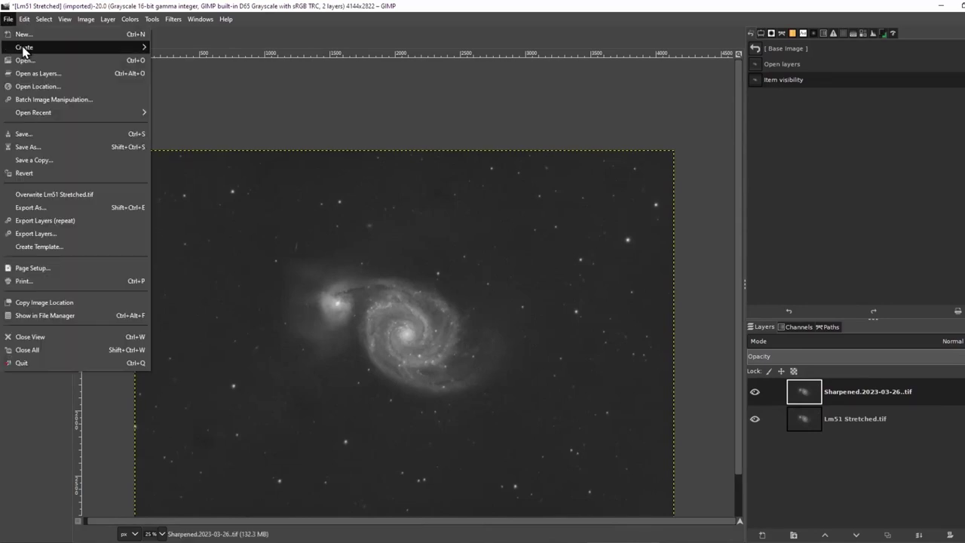
key(Escape)
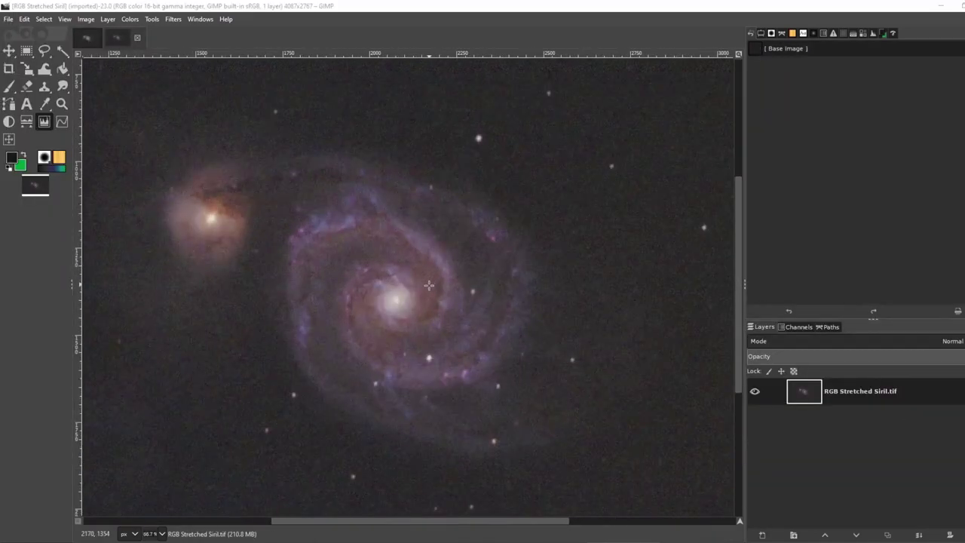
Copy the sharpened luminance layer from the Lm51 Stretched image and paste it as a new layer above RGB Stretched Siril.tif
scroll(428, 285, up, 2)
scroll(407, 264, down, 6)
scroll(391, 246, up, 1)
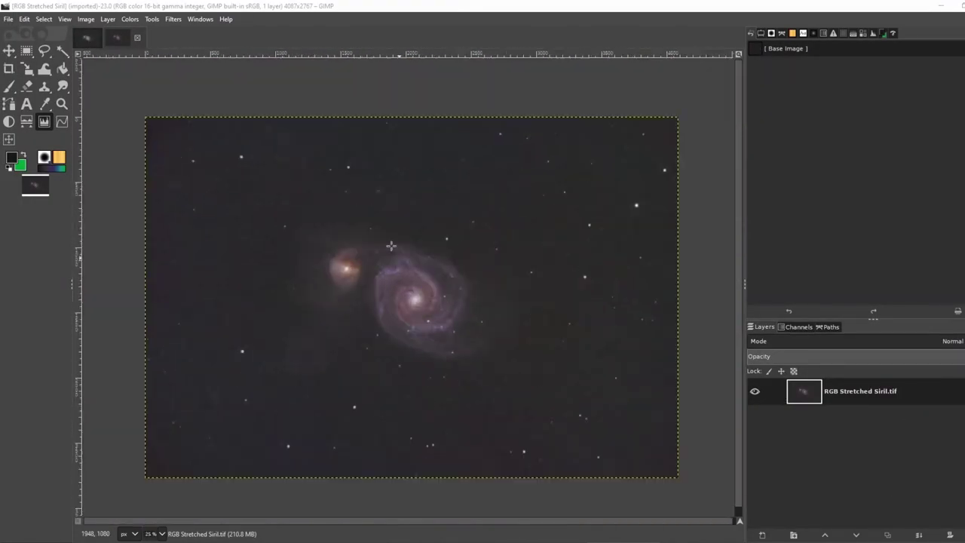
click(88, 40)
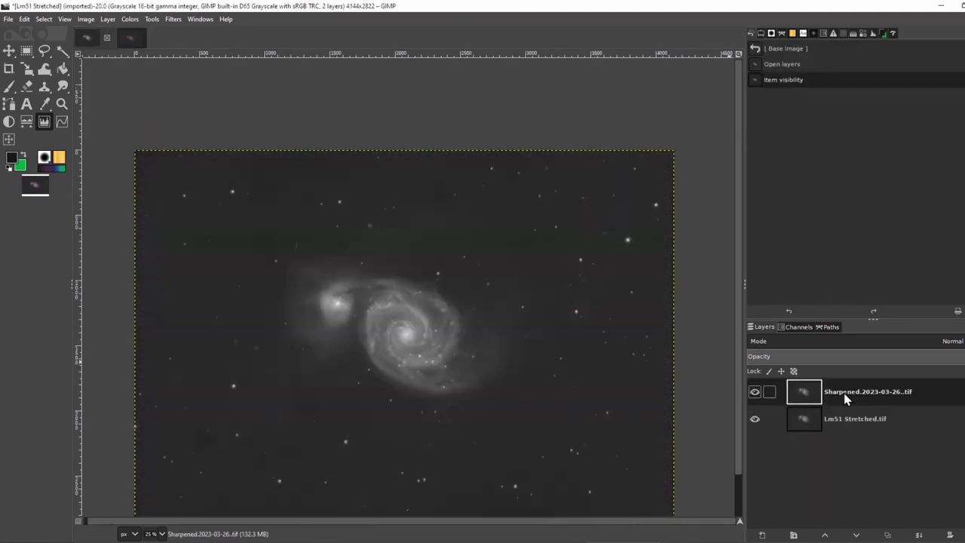
scroll(371, 428, up, 4)
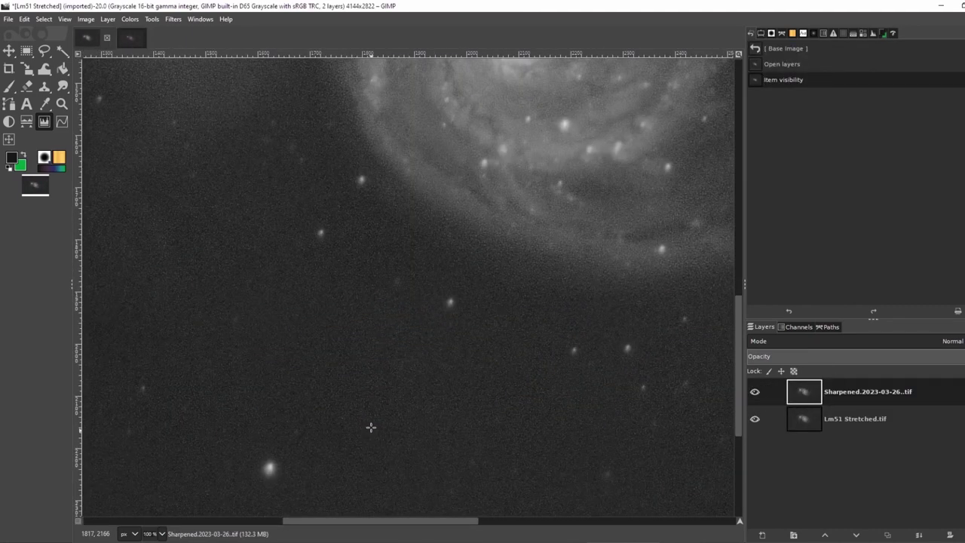
scroll(371, 428, down, 4)
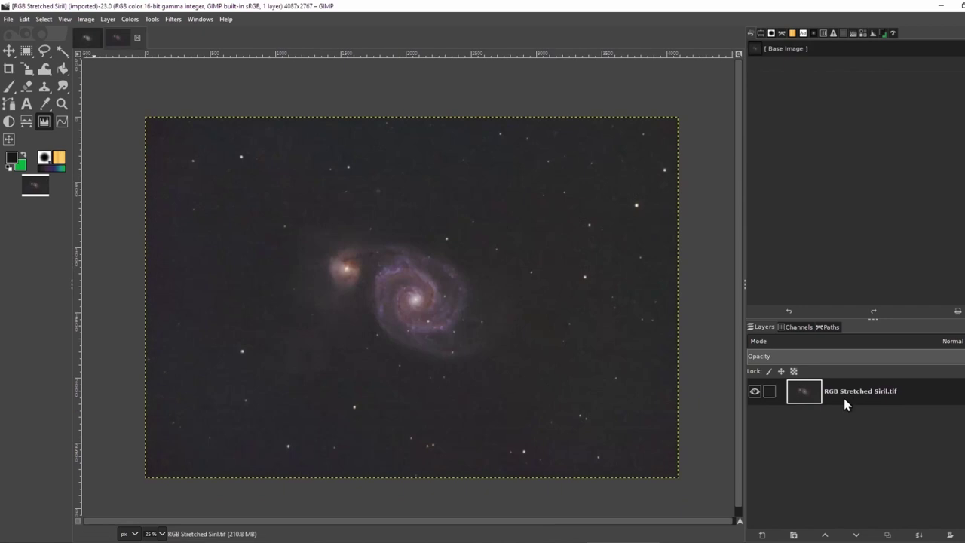
key(ctrl+v)
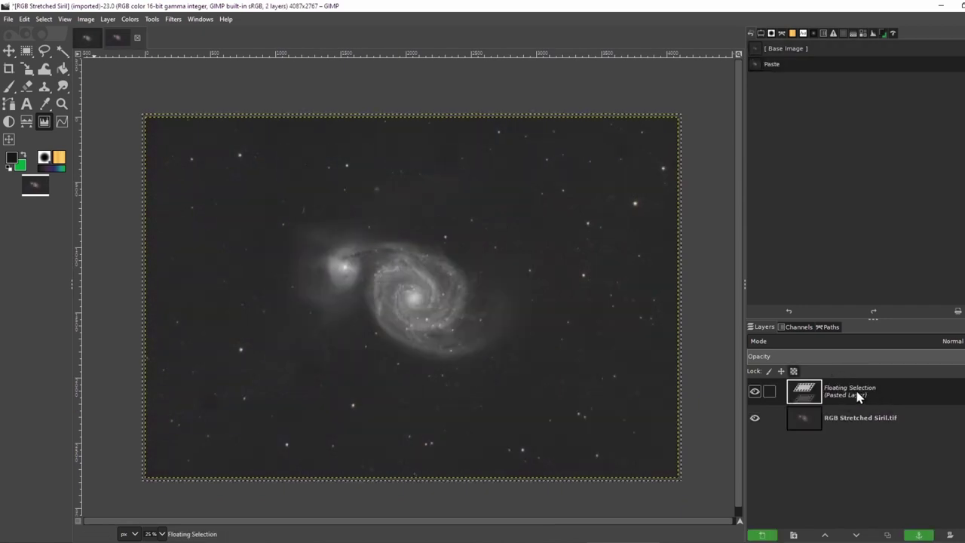
right_click(855, 392)
click(882, 30)
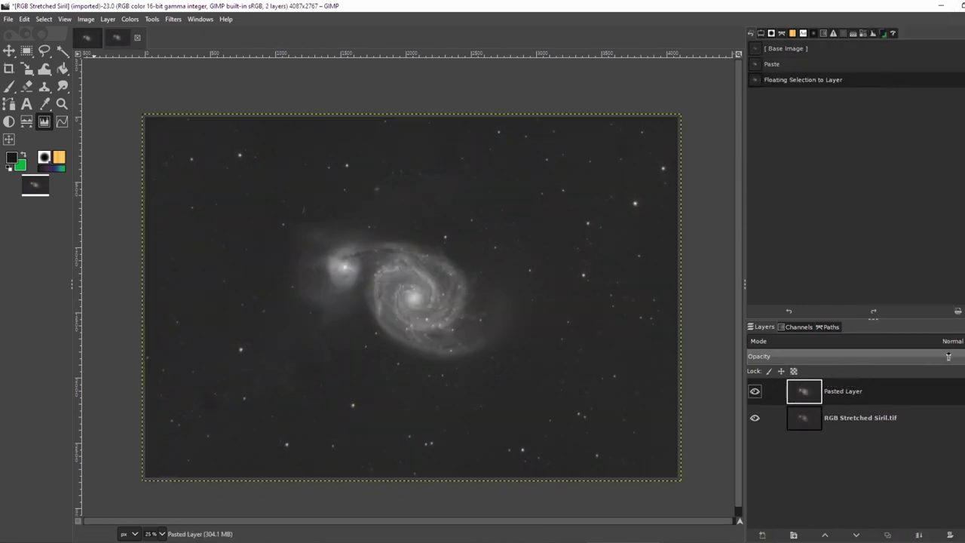
Lower the pasted layer's opacity and move the layer down and right until its stars overlap those of RGB Stretched Siril.tif
click(920, 354)
scroll(547, 276, up, 5)
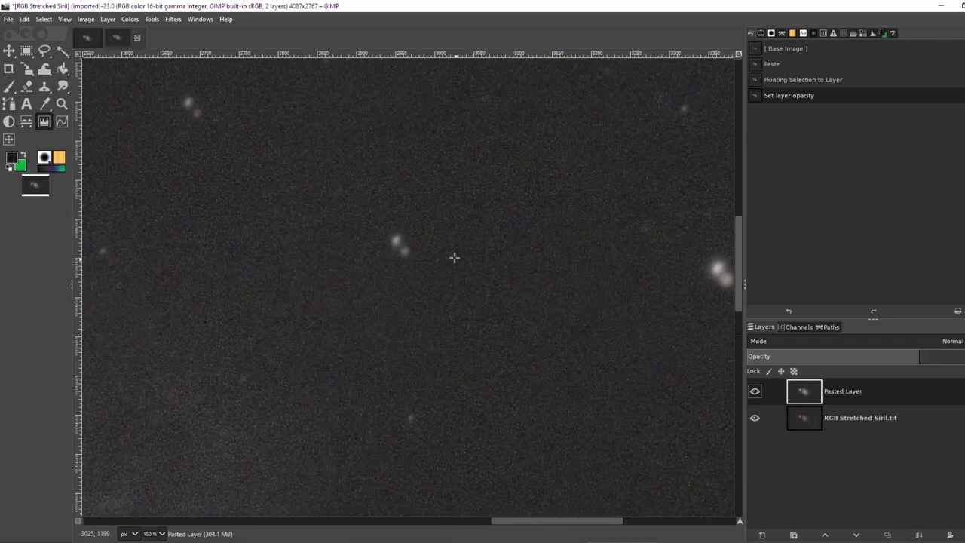
drag(458, 256, 457, 255)
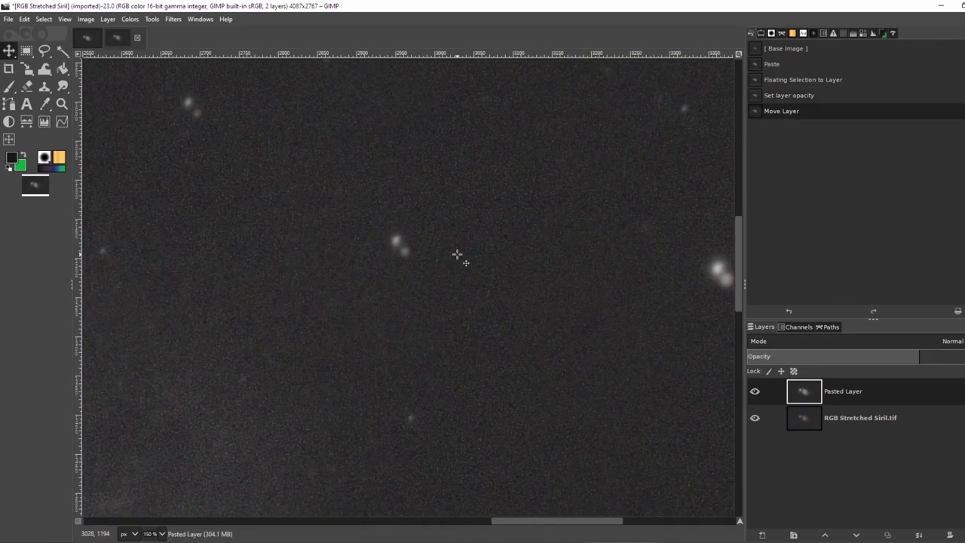
click(457, 255)
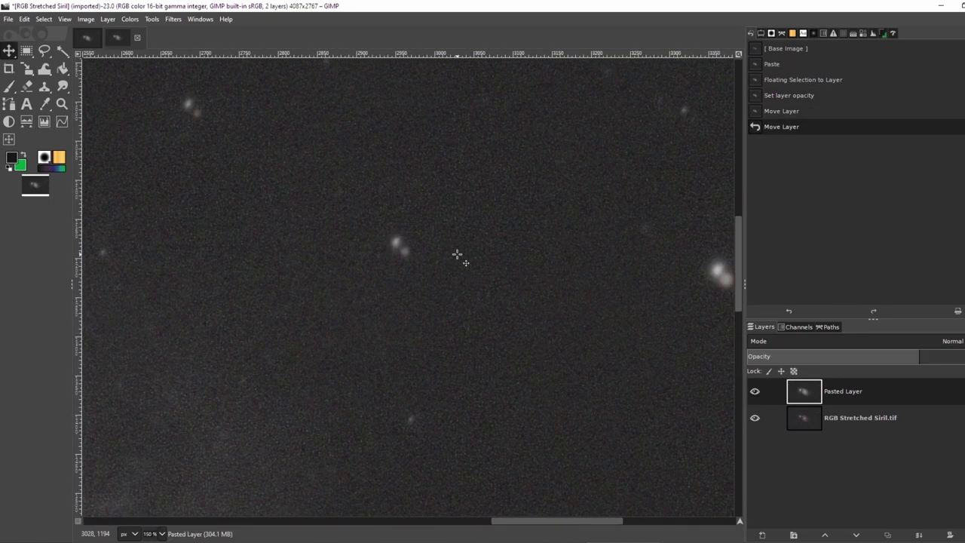
key(Down)
key(Down)
key(Down)
key(Down)
key(Down)
key(Down)
key(Right)
key(Right)
key(Right)
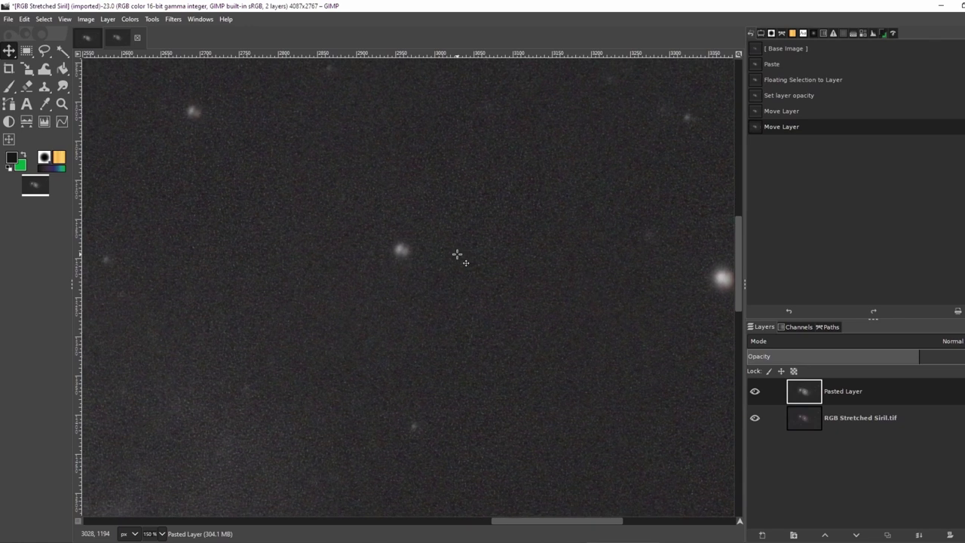
key(Right)
key(Right)
key(Right)
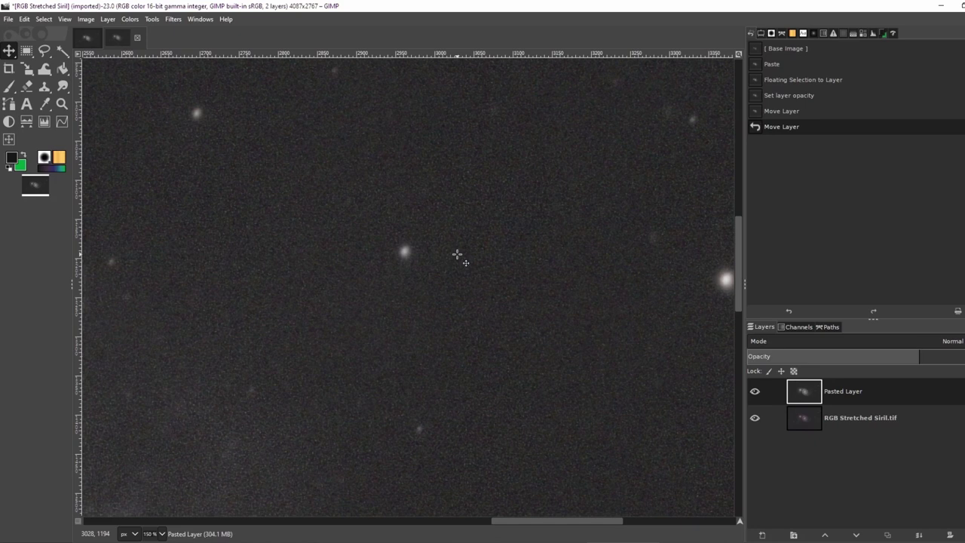
Check the star alignment by toggling the pasted layer's visibility, and restore the layer to full opacity
click(755, 391)
key(Right)
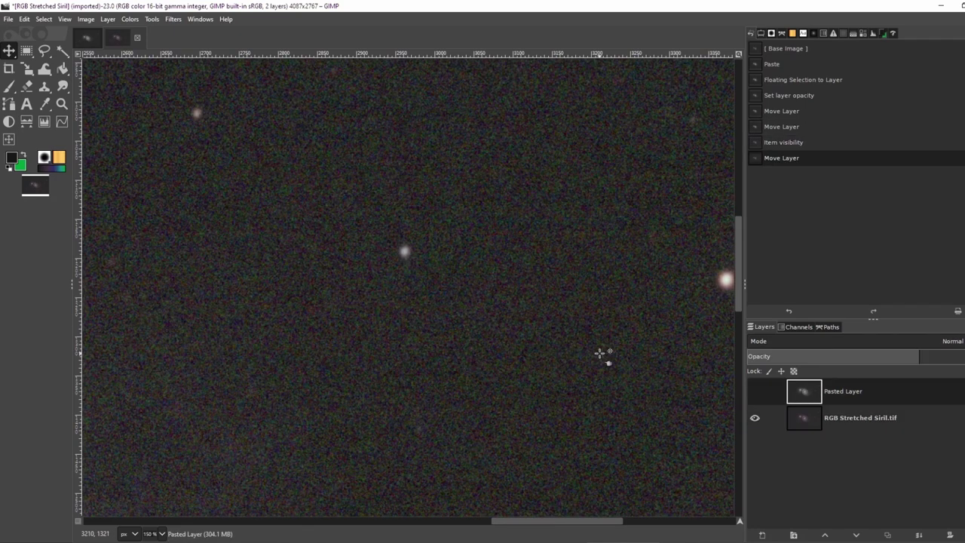
click(769, 390)
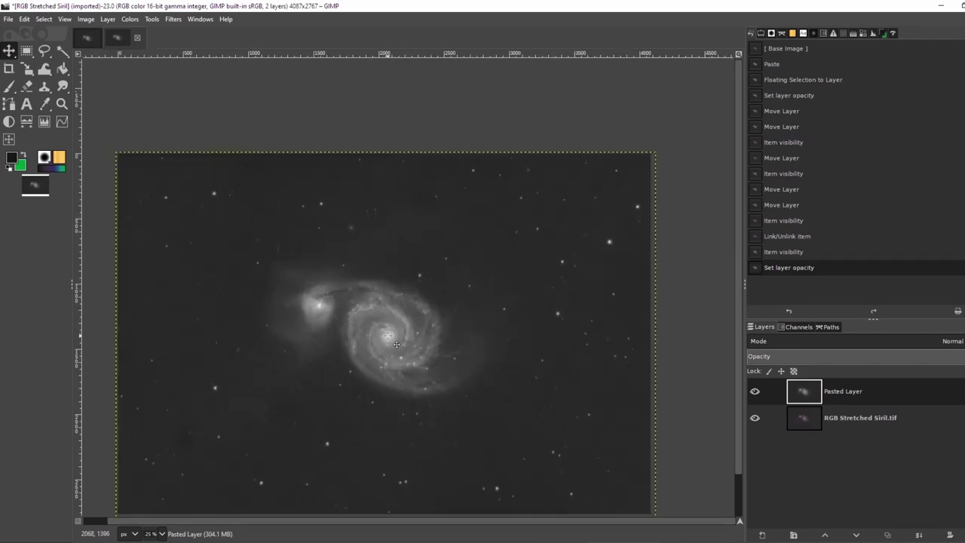
Raise the RGB Stretched Siril.tif layer above the pasted luminance layer
scroll(397, 343, up, 1)
click(808, 423)
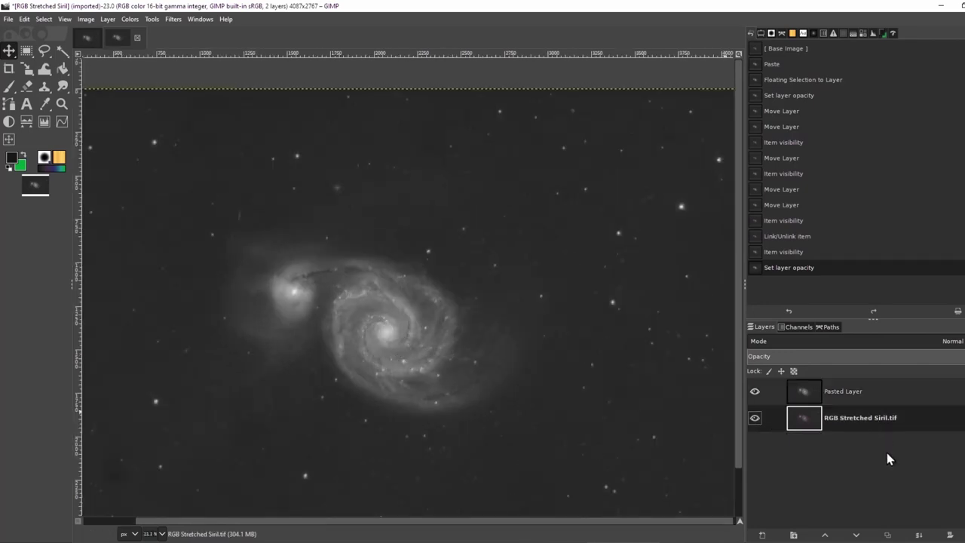
click(825, 535)
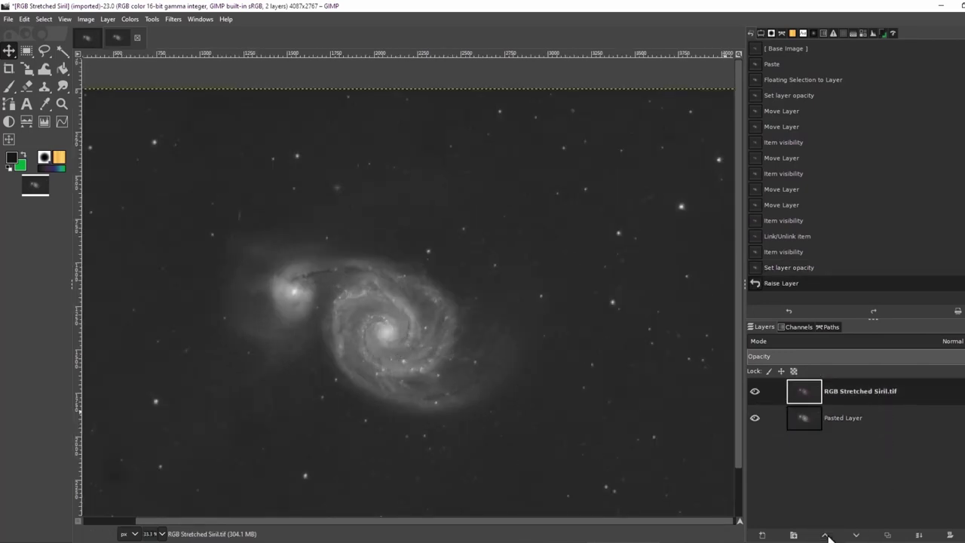
Rename the pasted layer as Luminance layer and the color layer above it as RGB
double_click(850, 415)
text(Lum)
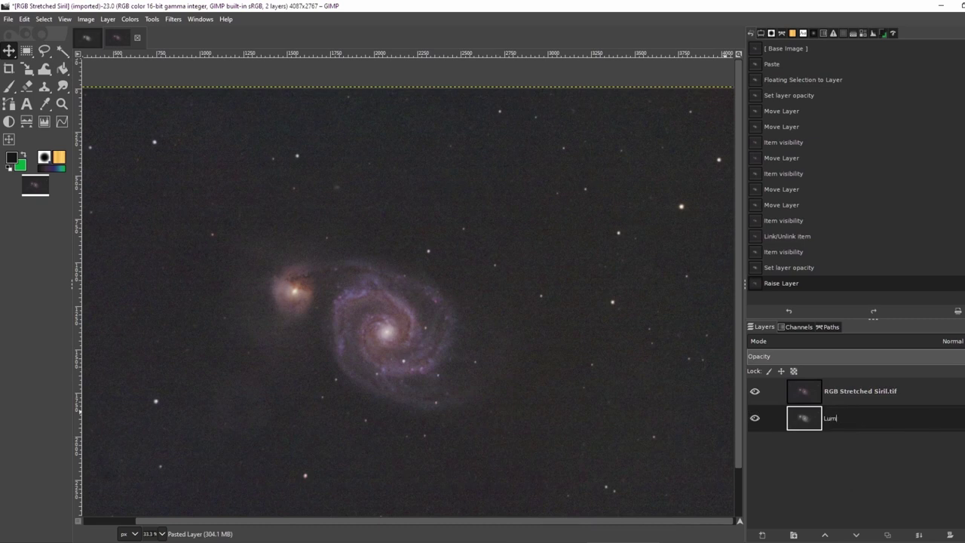
text(iuna)
double_click(893, 392)
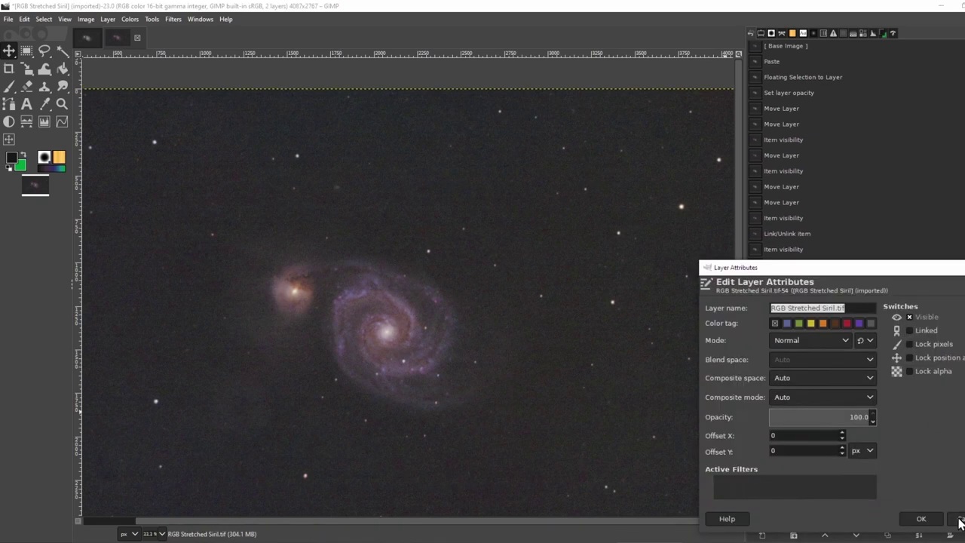
text(RGB)
key(Return)
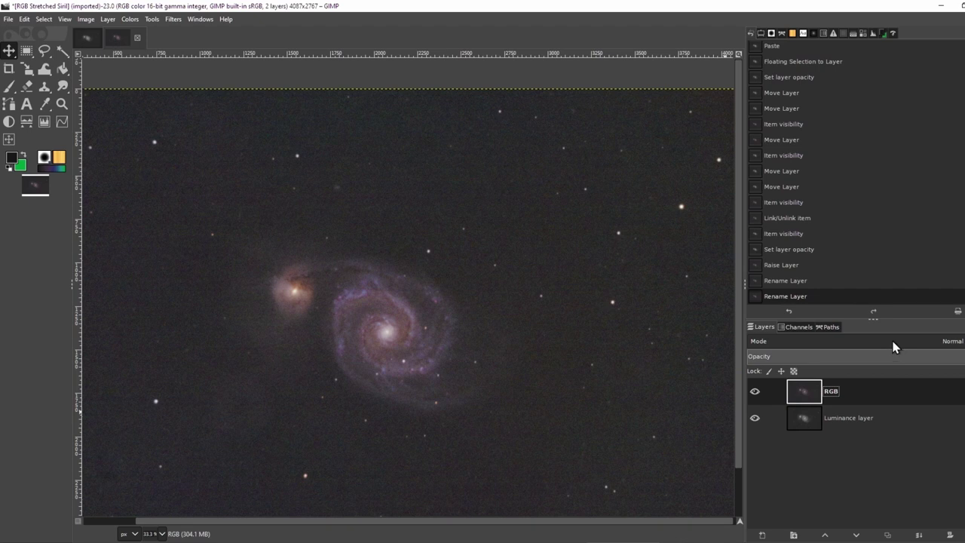
Set the RGB layer's blend mode to LCh Color
click(894, 347)
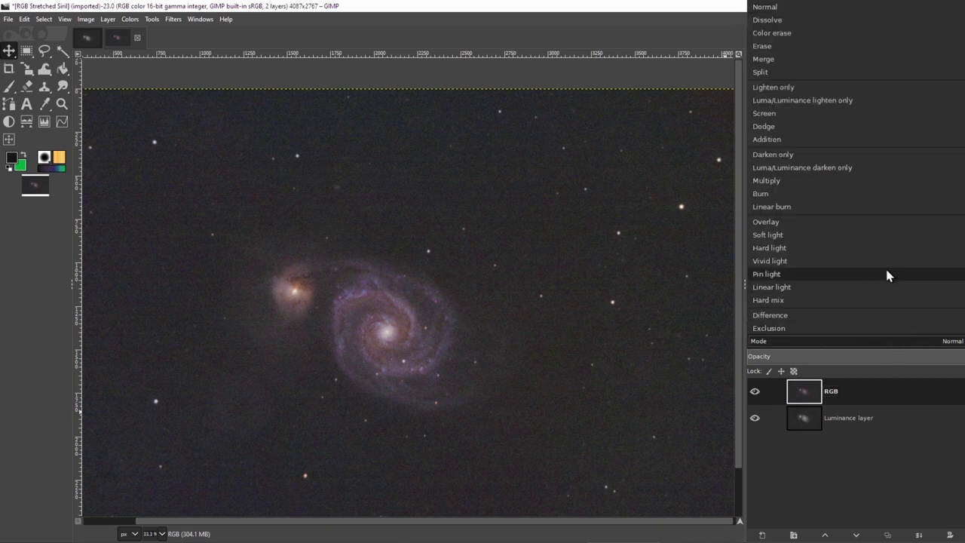
scroll(885, 271, down, 5)
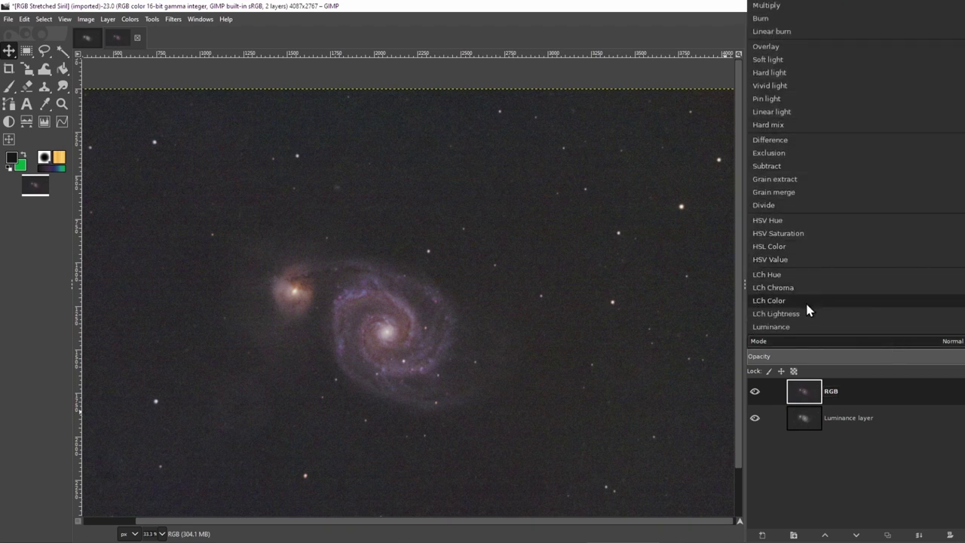
click(768, 300)
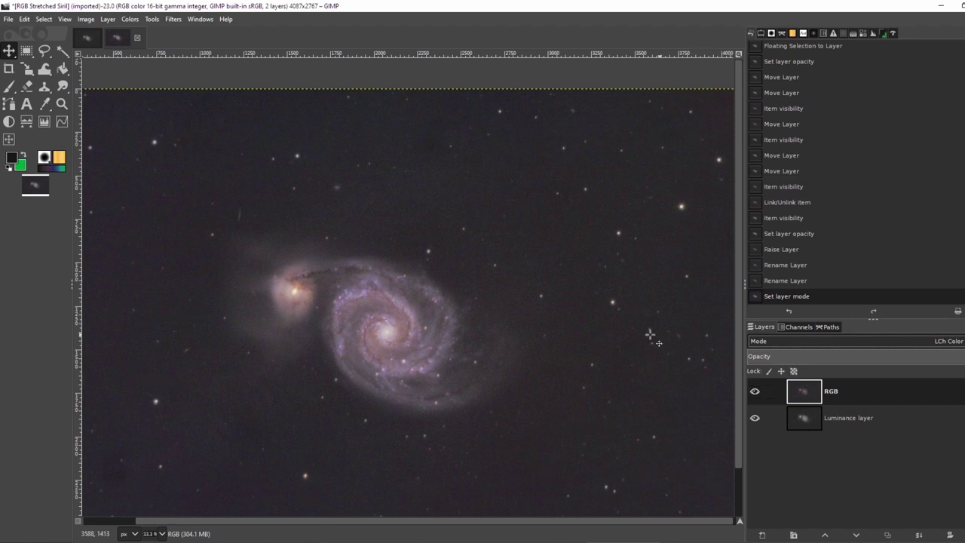
Examine the blended galaxy and the background noise at close range, toggling the RGB layer's visibility for comparison
drag(457, 521, 354, 507)
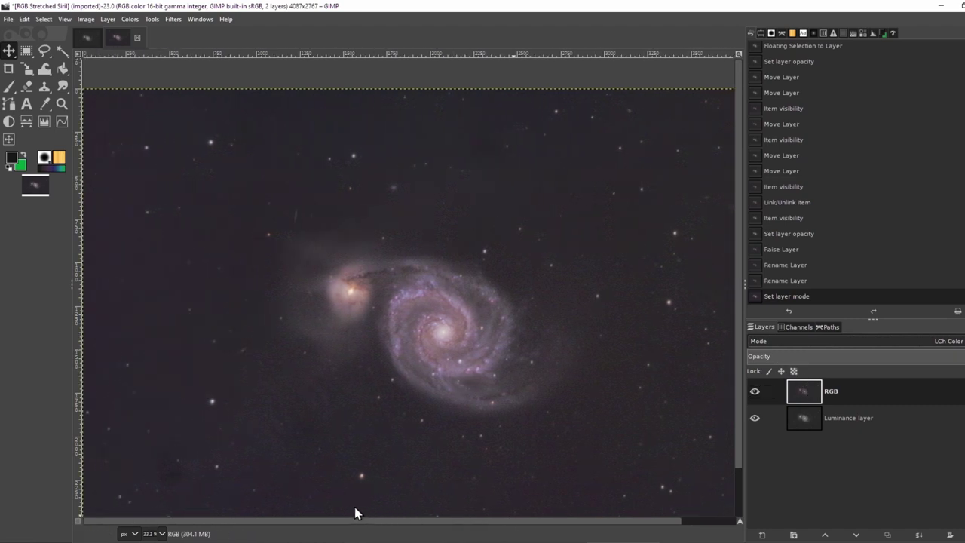
scroll(351, 381, down, 2)
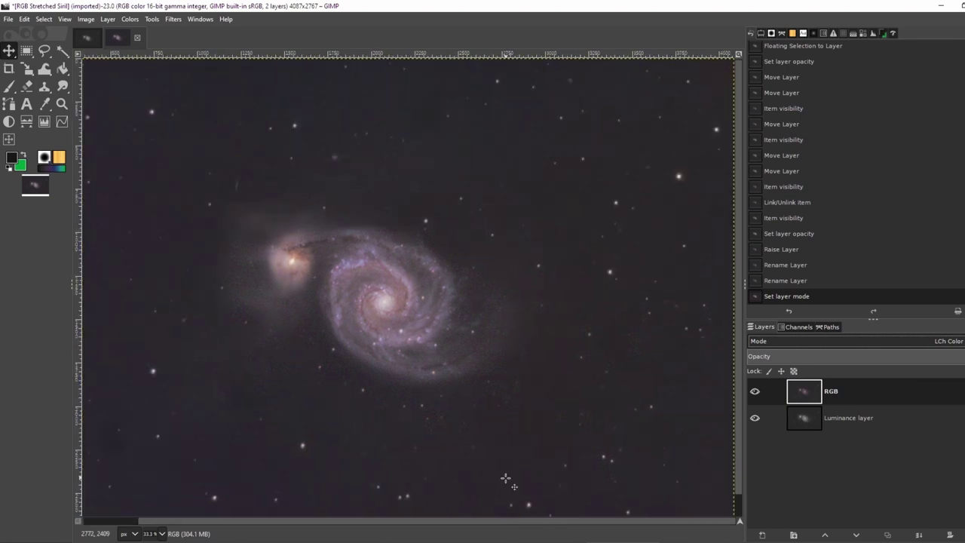
scroll(502, 480, up, 1)
scroll(501, 480, up, 4)
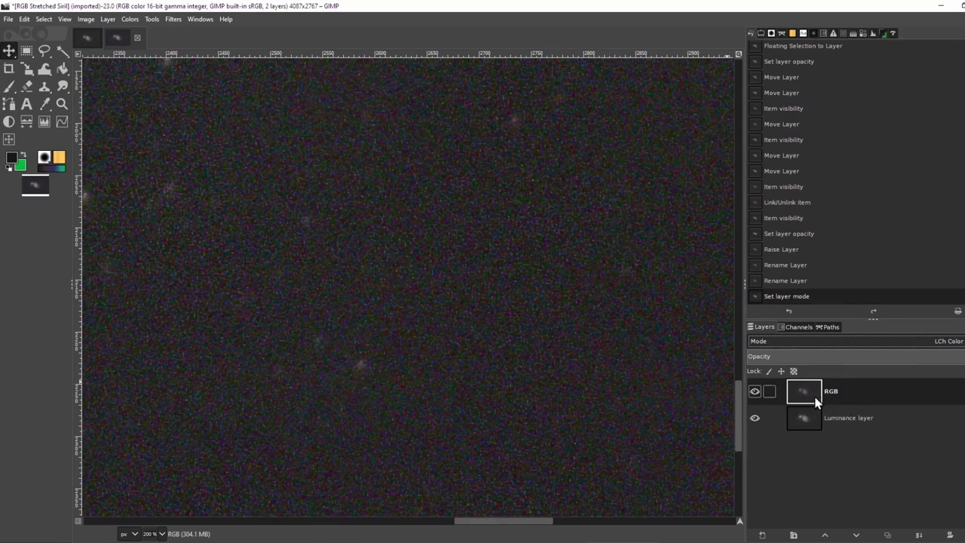
click(755, 391)
scroll(390, 282, down, 4)
scroll(389, 282, down, 2)
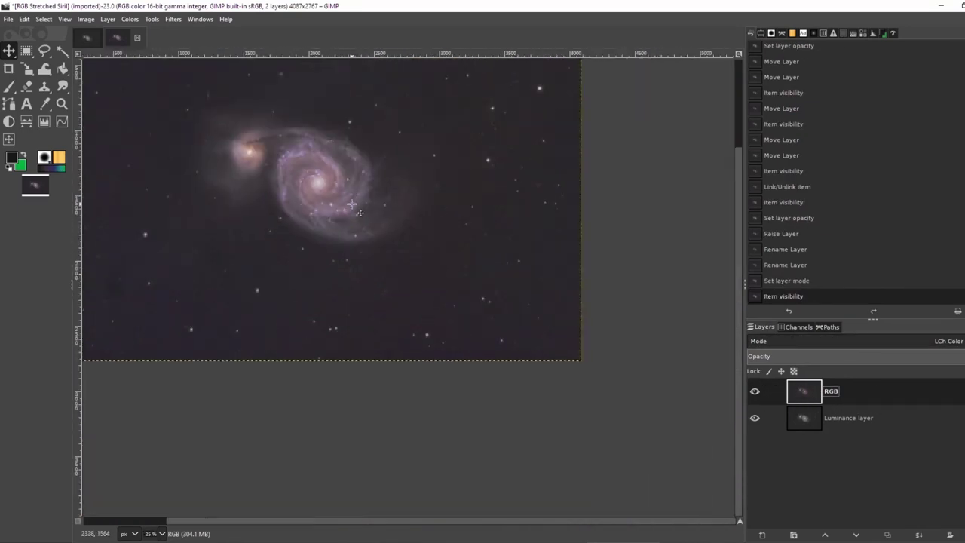
Add a Black (full transparency) layer mask to the RGB layer
right_click(812, 390)
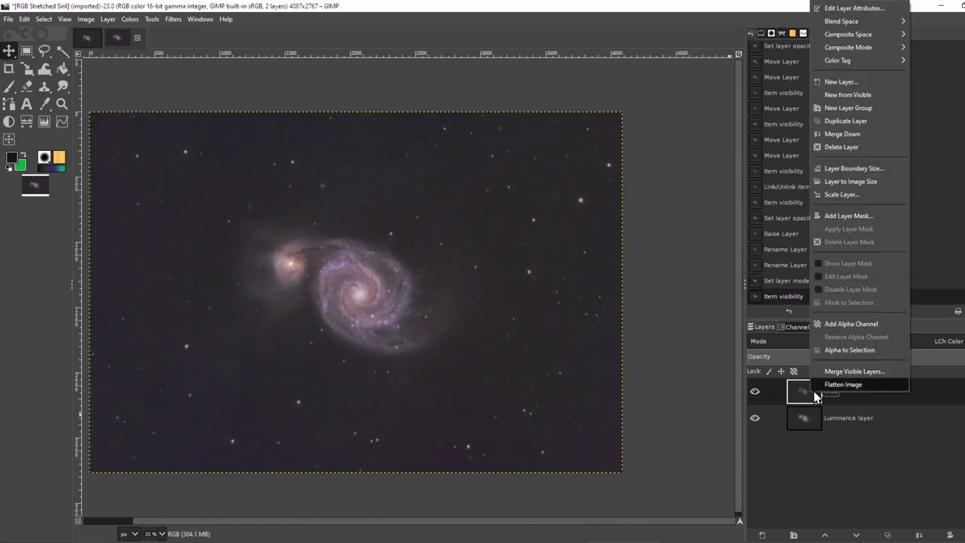
click(843, 218)
click(846, 307)
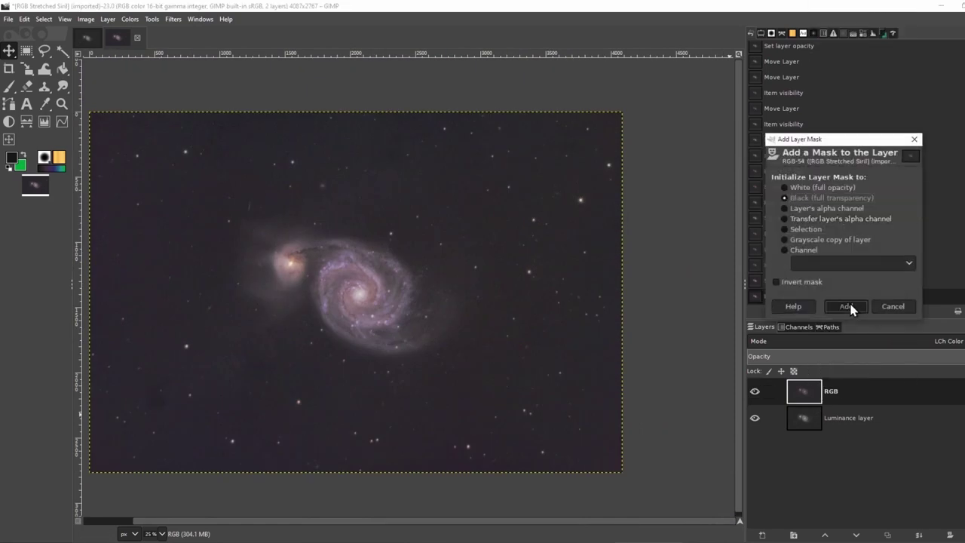
click(755, 390)
Fit both the Luminance layer and the RGB layer to the image size
click(835, 419)
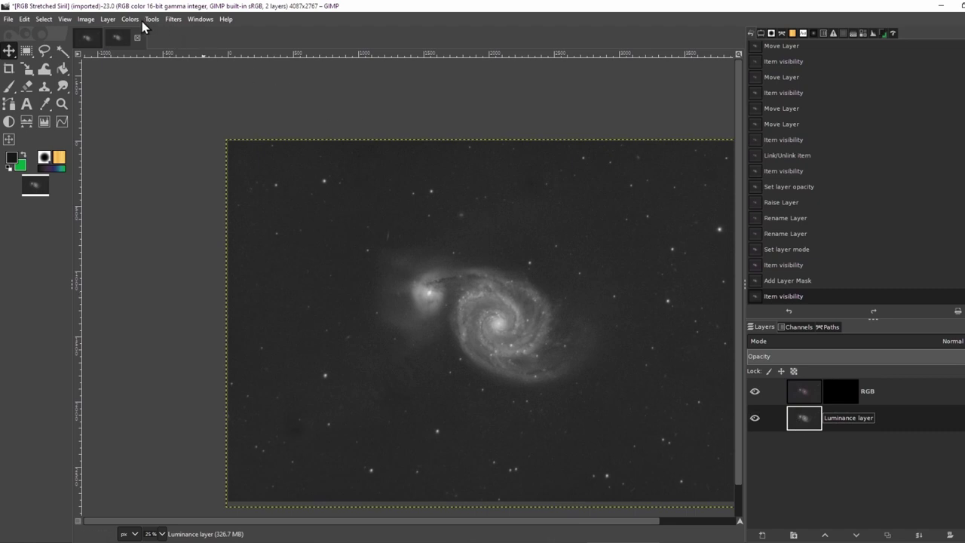
click(108, 20)
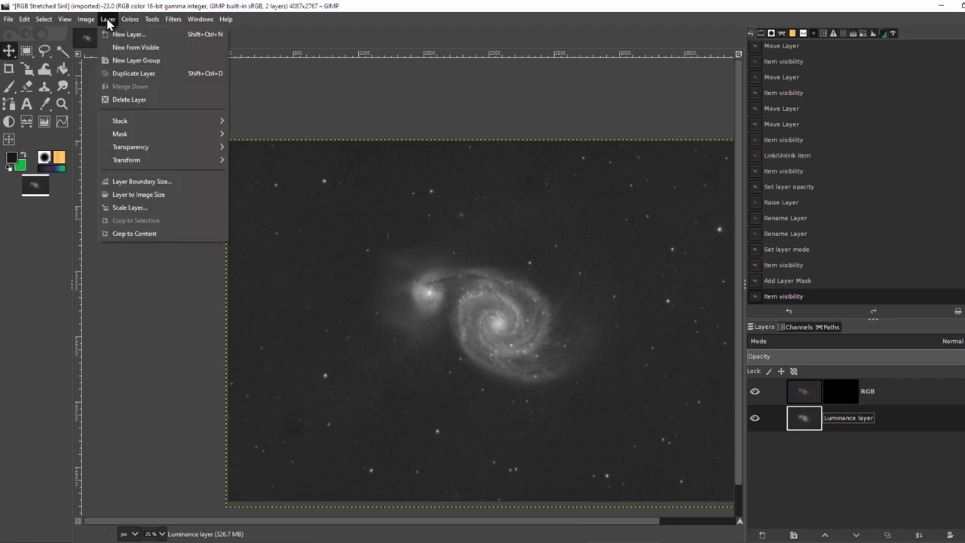
click(123, 195)
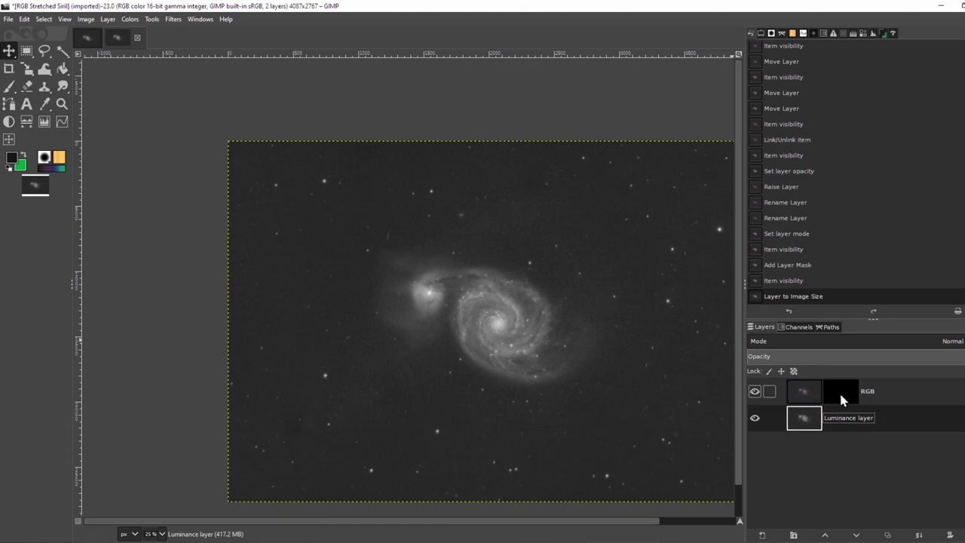
click(802, 390)
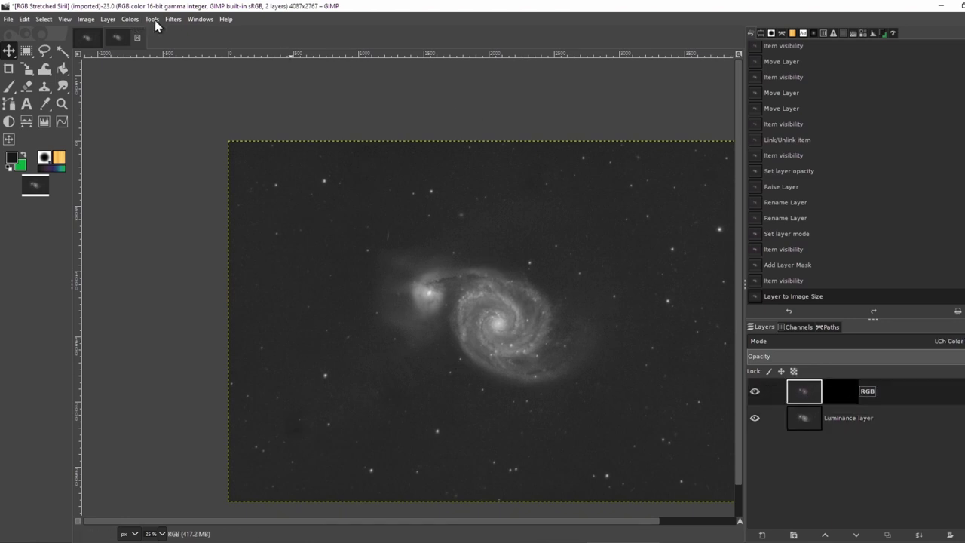
click(111, 19)
click(148, 196)
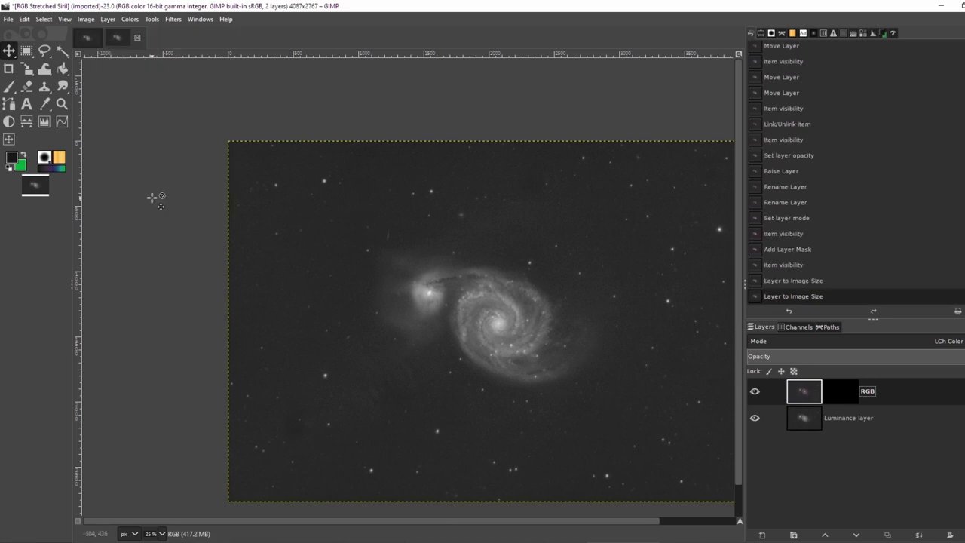
Copy the Luminance layer, paste it into the RGB layer's mask and anchor the floating selection
click(814, 413)
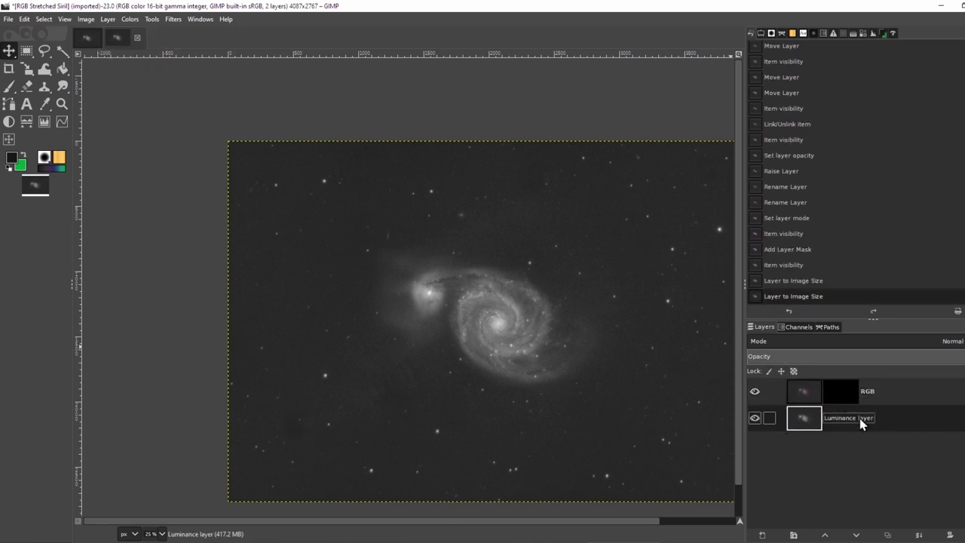
click(841, 390)
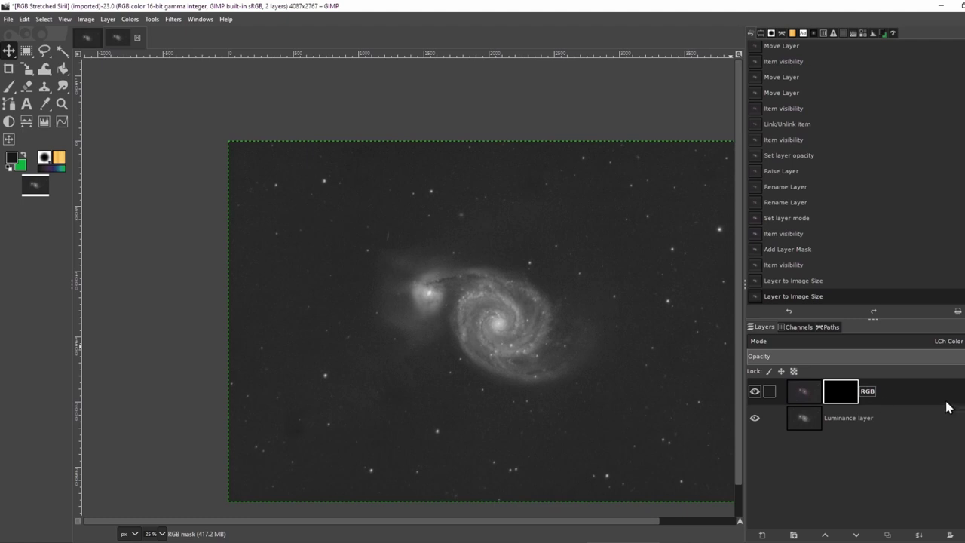
key(ctrl+v)
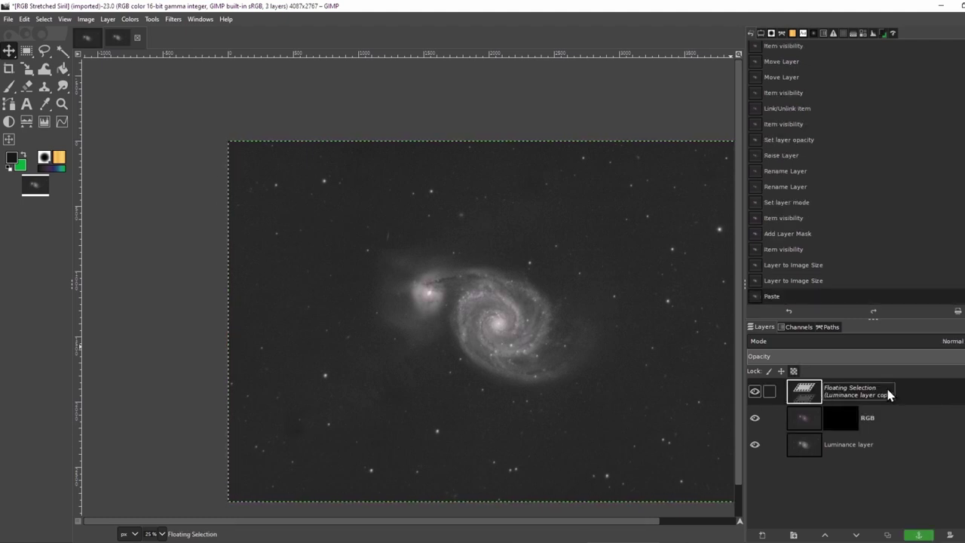
right_click(813, 396)
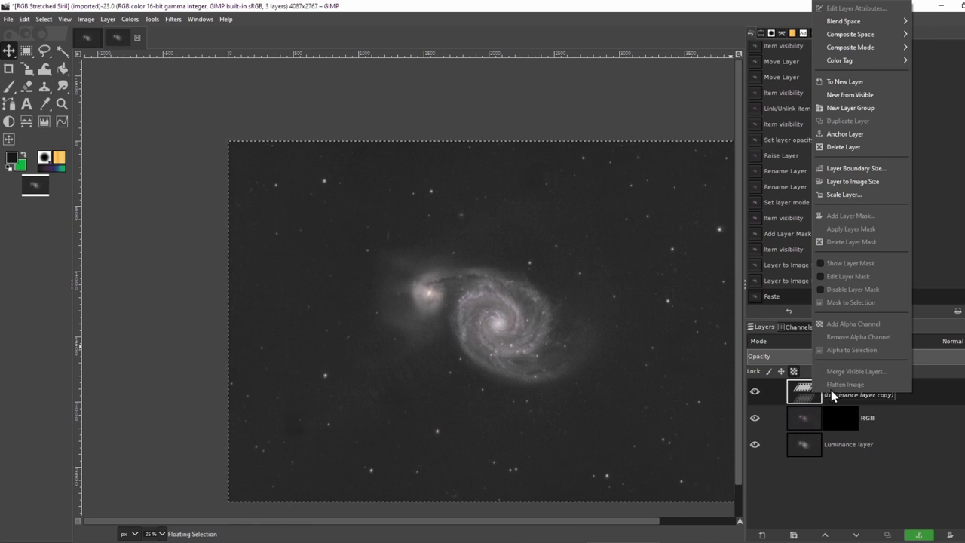
click(847, 134)
Darken the RGB layer mask's background with Levels, using a low input level of 8.39
key(ctrl+l)
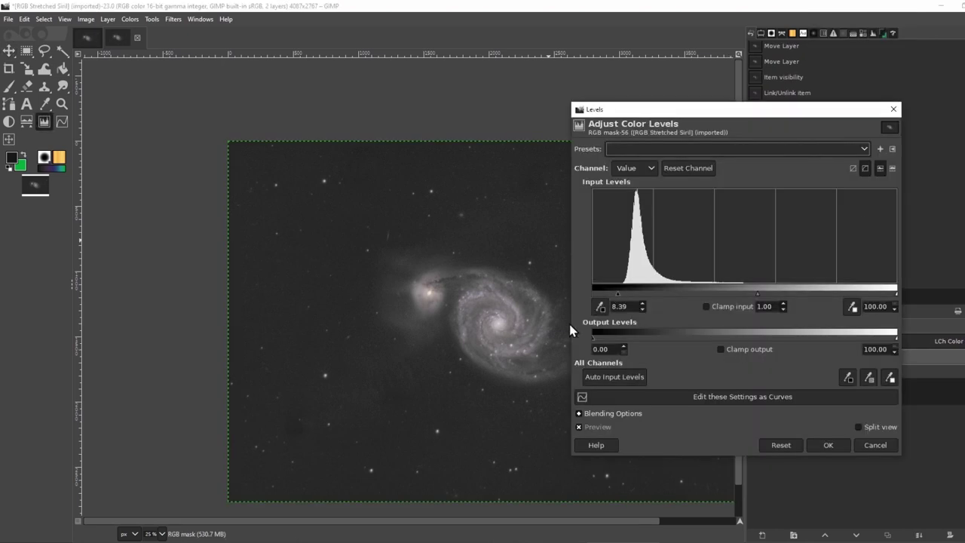
scroll(489, 459, up, 5)
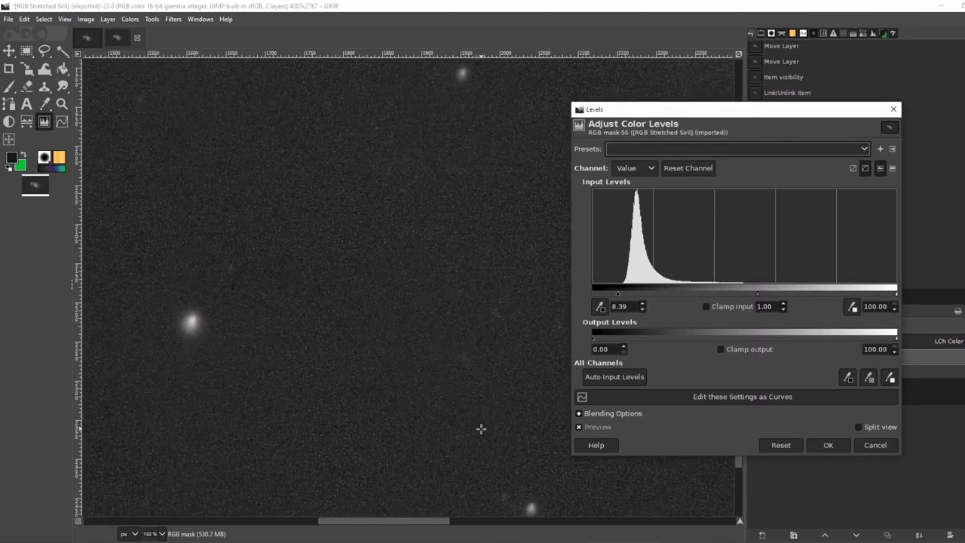
scroll(481, 429, down, 4)
drag(732, 115, 474, 98)
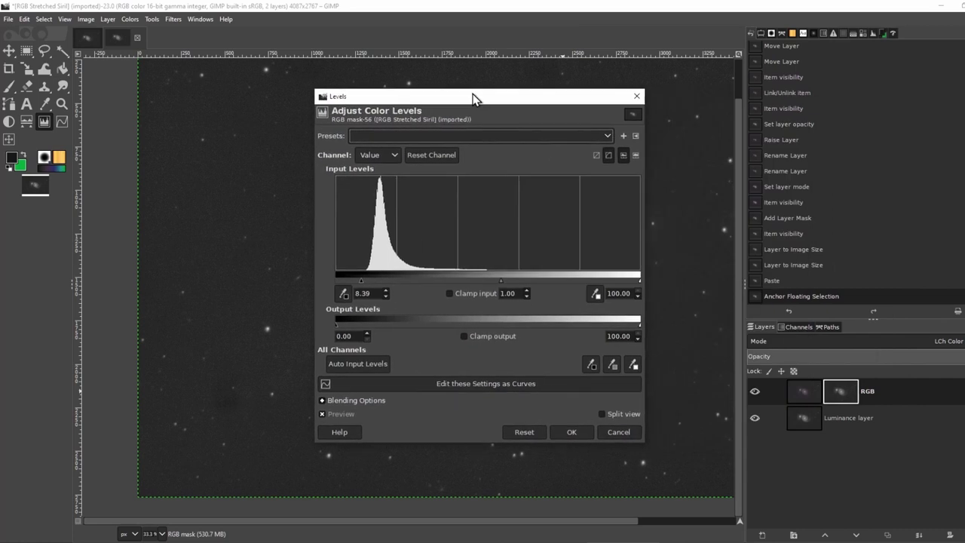
click(556, 435)
Compare the image with the RGB layer mask disabled and enabled, and display the mask itself for inspection
ctrl+click(840, 392)
ctrl+click(843, 394)
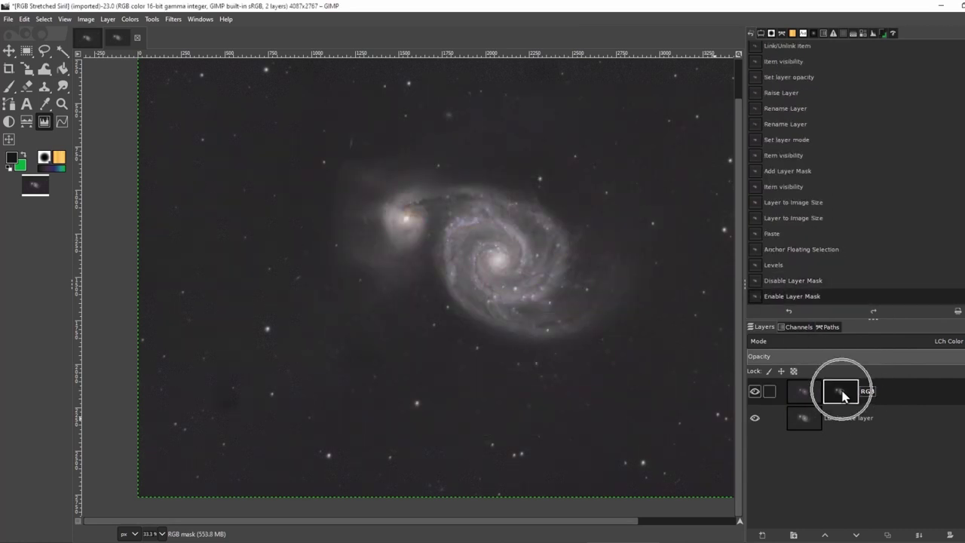
alt+click(841, 392)
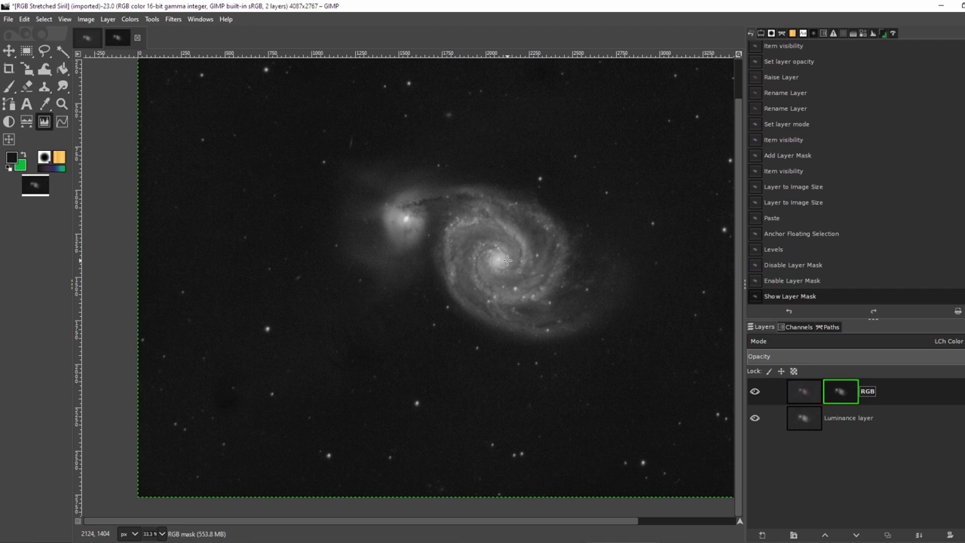
Start a Curves adjustment on the RGB layer mask and add curve points sampled from the background, a star and the galaxy
click(130, 18)
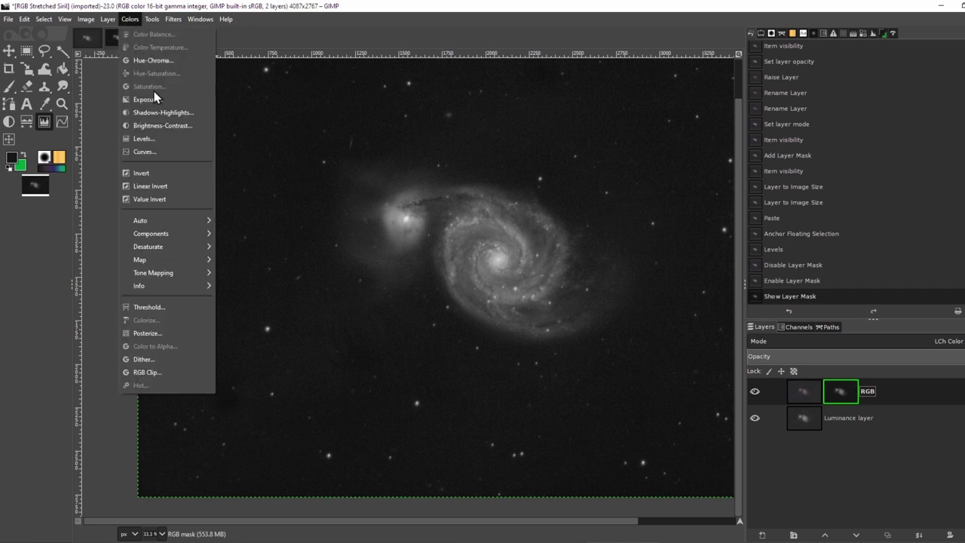
click(161, 152)
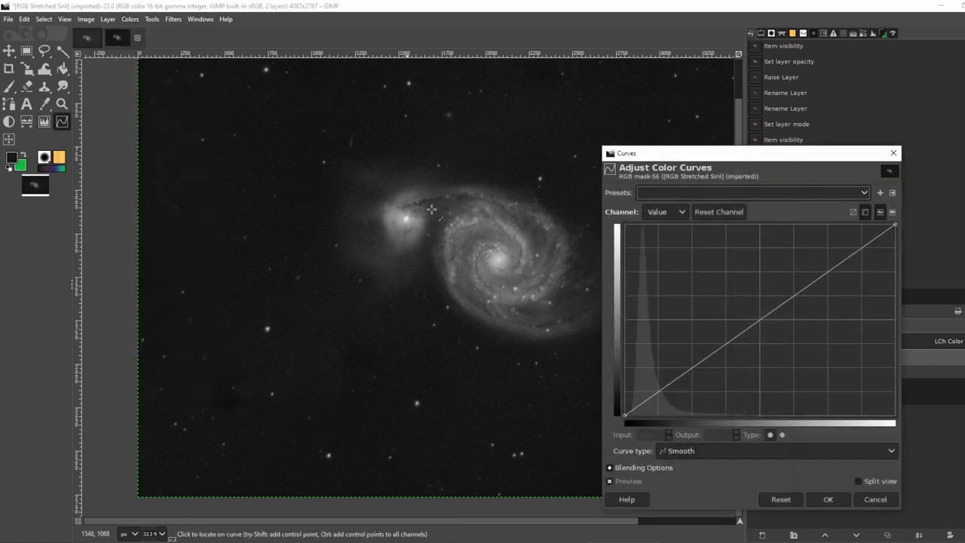
ctrl+click(410, 347)
ctrl+click(355, 405)
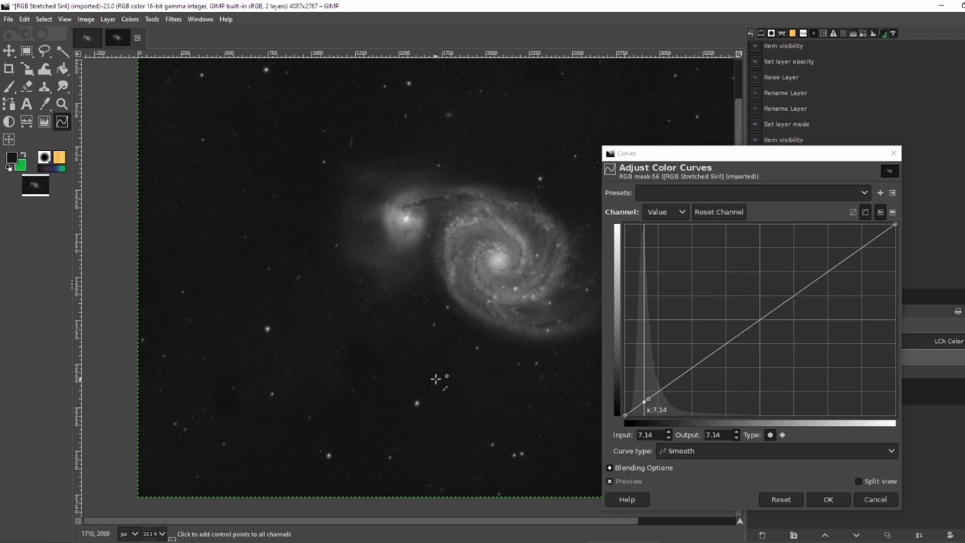
ctrl+click(267, 327)
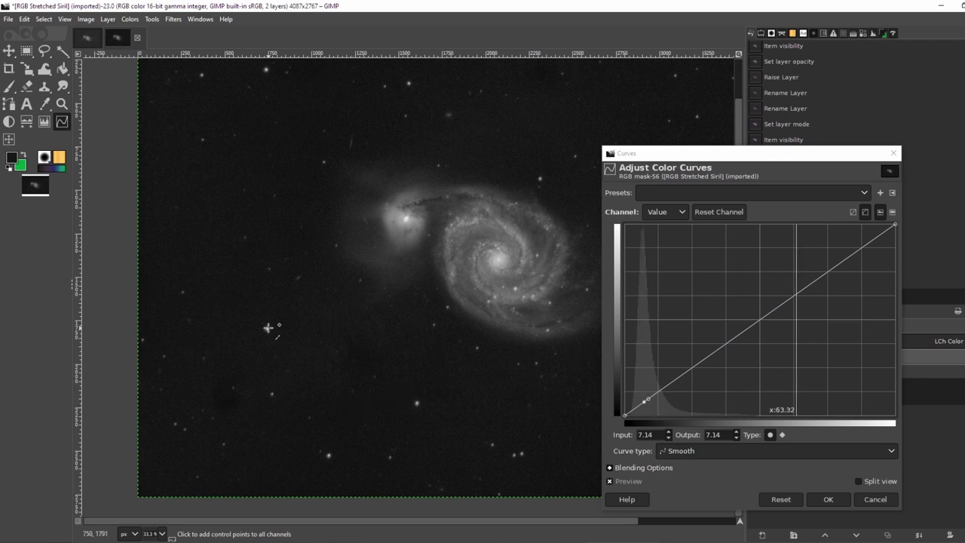
ctrl+click(454, 257)
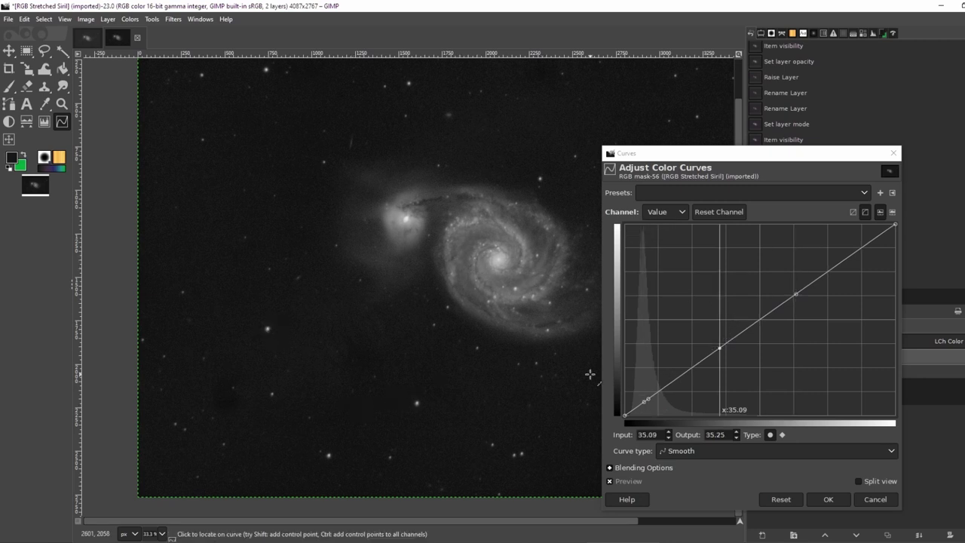
Raise the mask's curve to 82.26 output at 36.62 input and 100 at 60.05, lower it to 3.06 at 7.14, and apply
drag(720, 348, 713, 265)
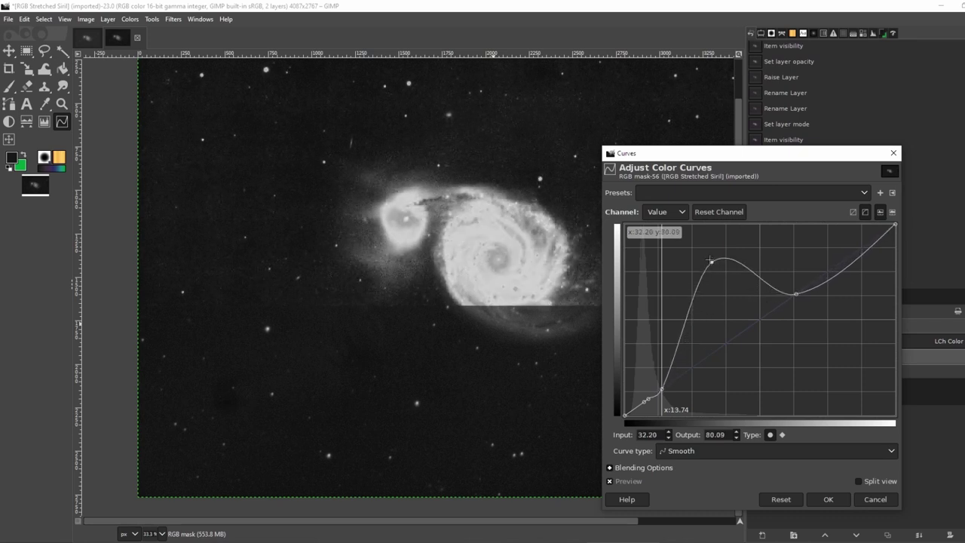
drag(796, 293, 786, 223)
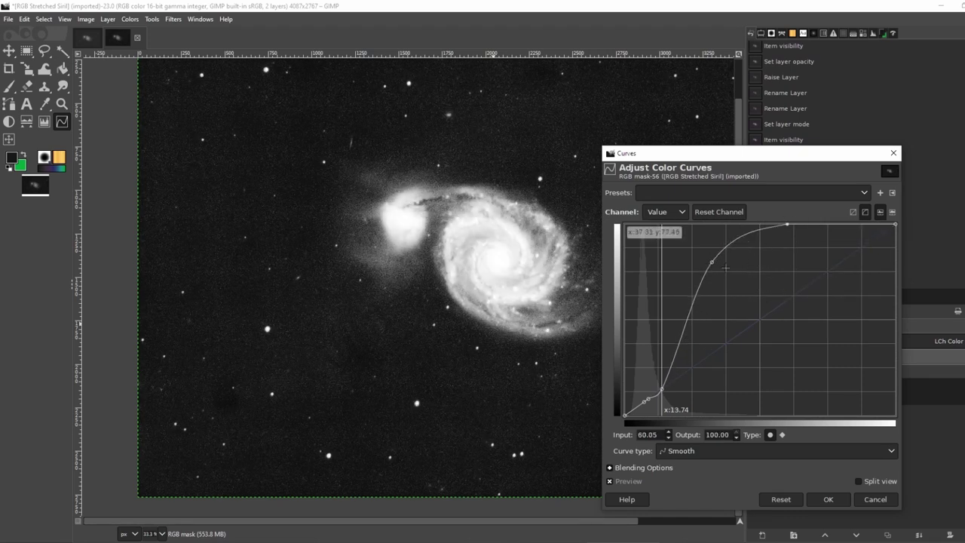
drag(712, 261, 724, 257)
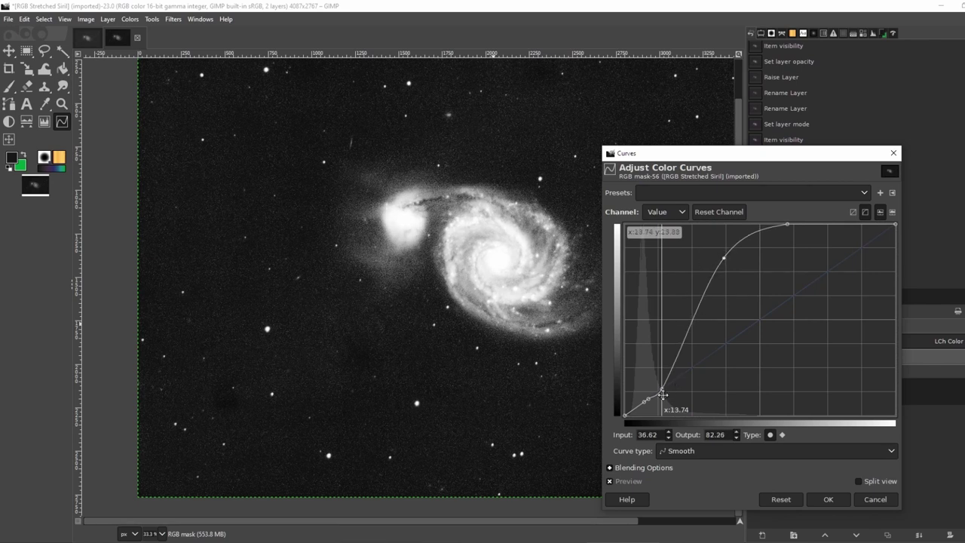
drag(648, 401, 643, 409)
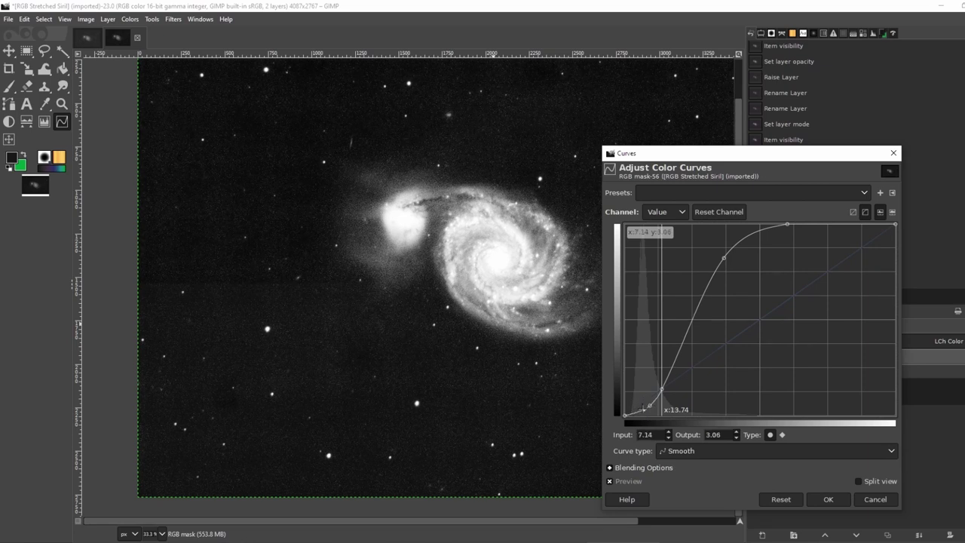
click(833, 500)
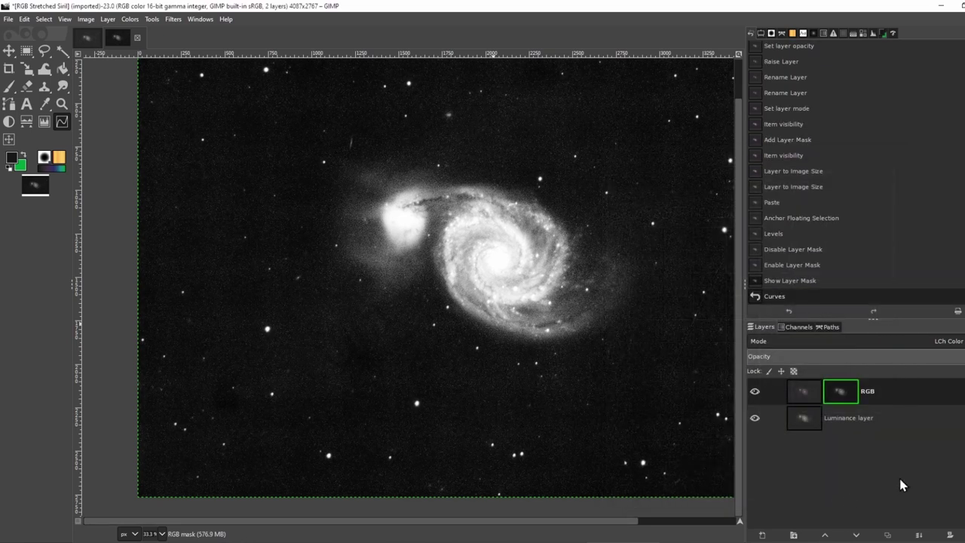
Stop displaying the RGB layer mask and examine the blended image's galaxy and background noise up close
alt+click(849, 396)
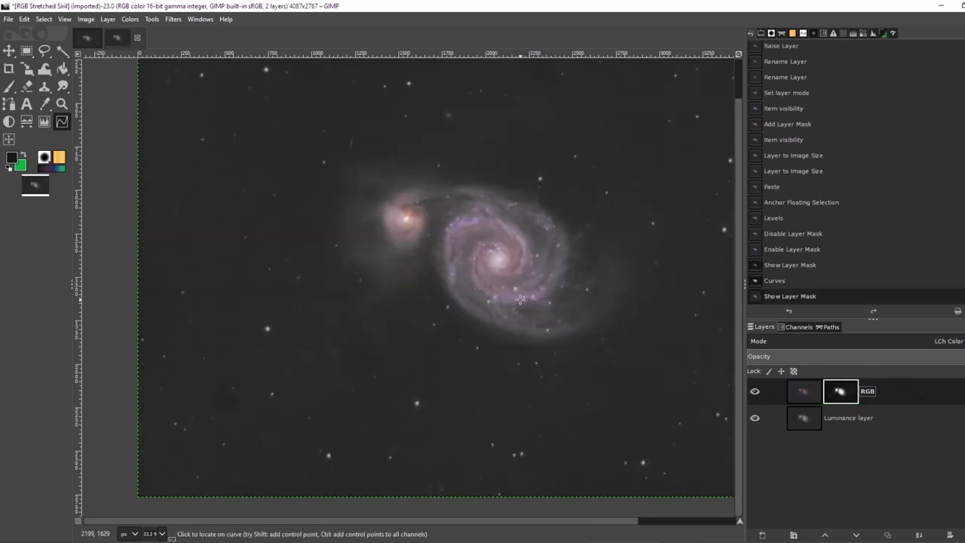
scroll(521, 299, up, 1)
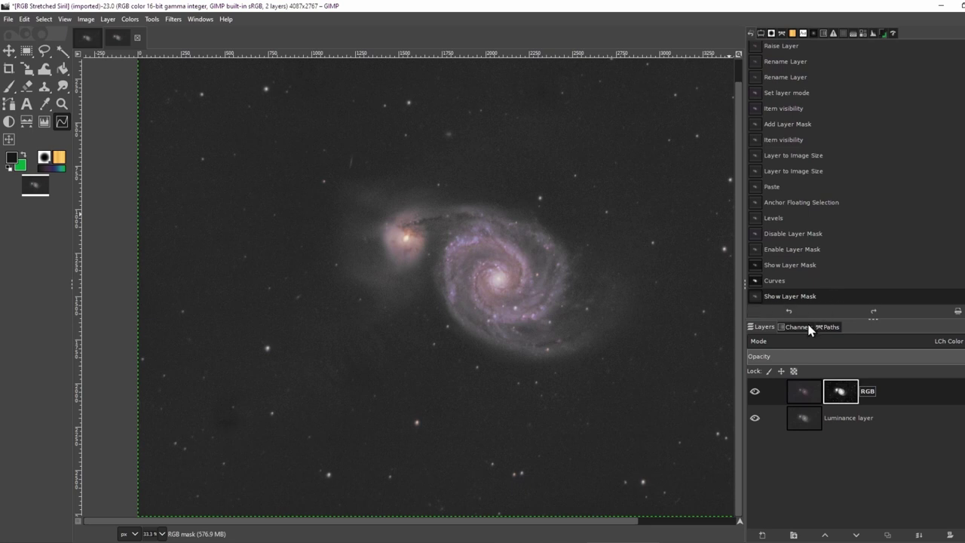
scroll(579, 462, up, 5)
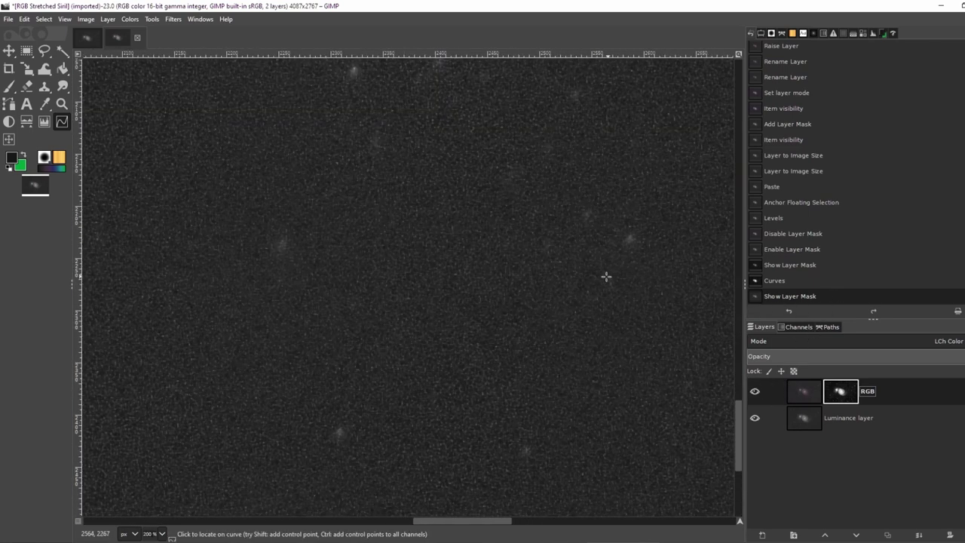
scroll(515, 327, down, 5)
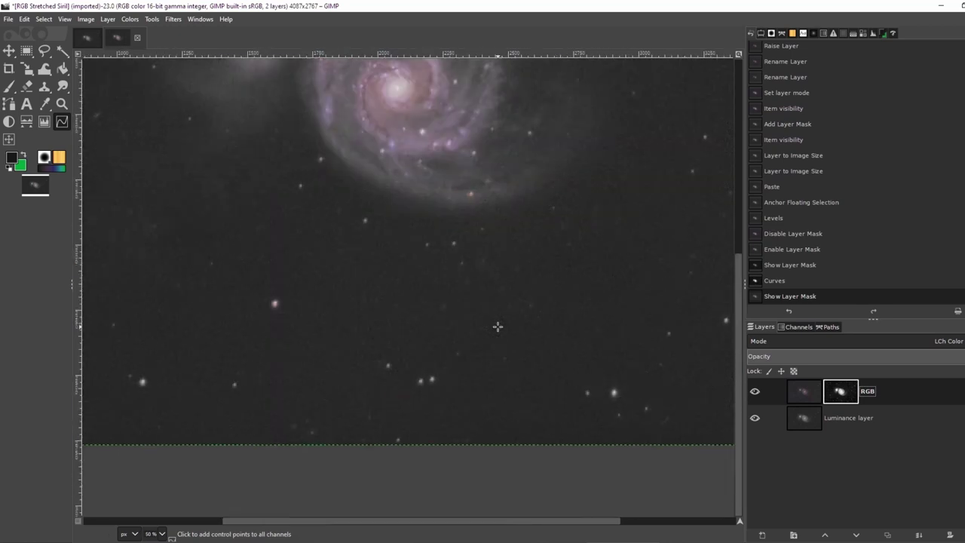
scroll(493, 283, up, 5)
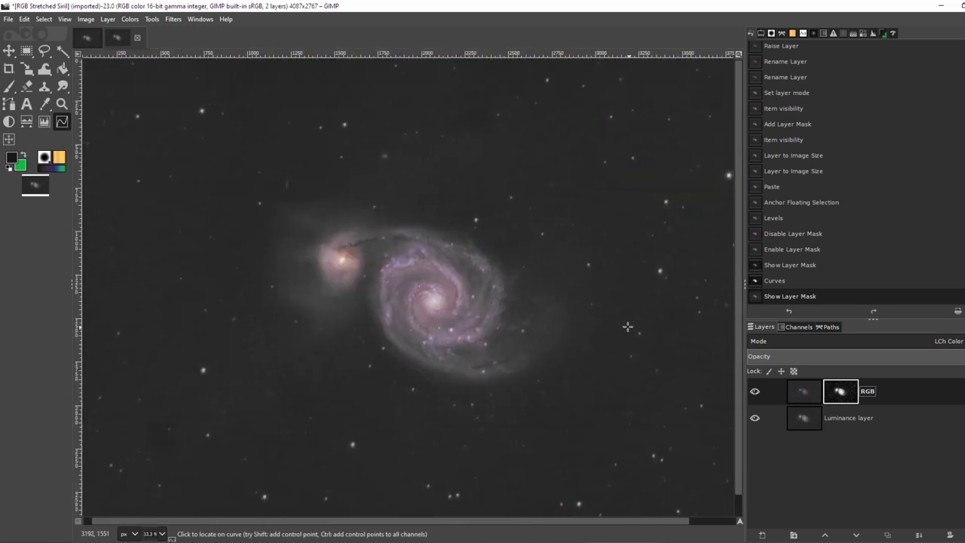
scroll(520, 469, up, 4)
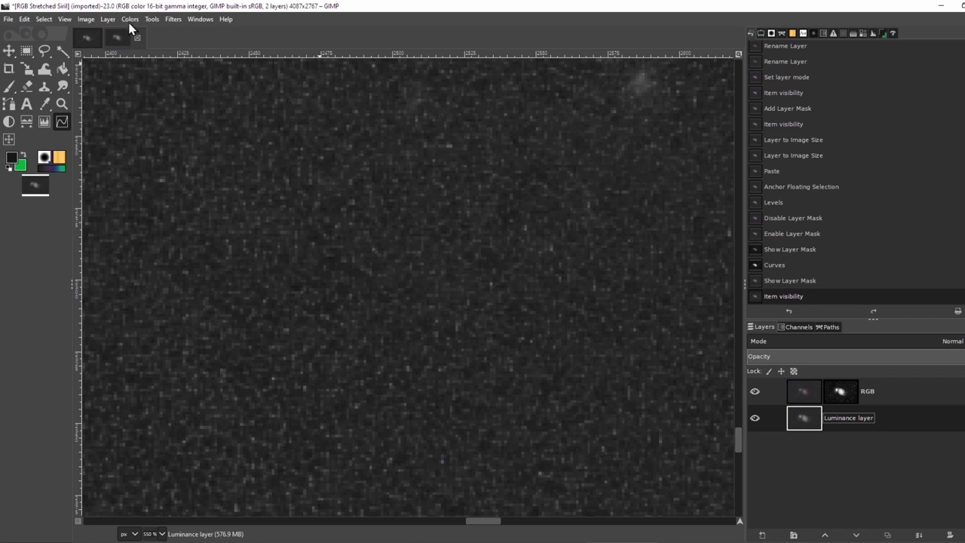
Run Wavelet-decompose on the Luminance layer with 5 scales, without adding layer masks to the scales
click(173, 20)
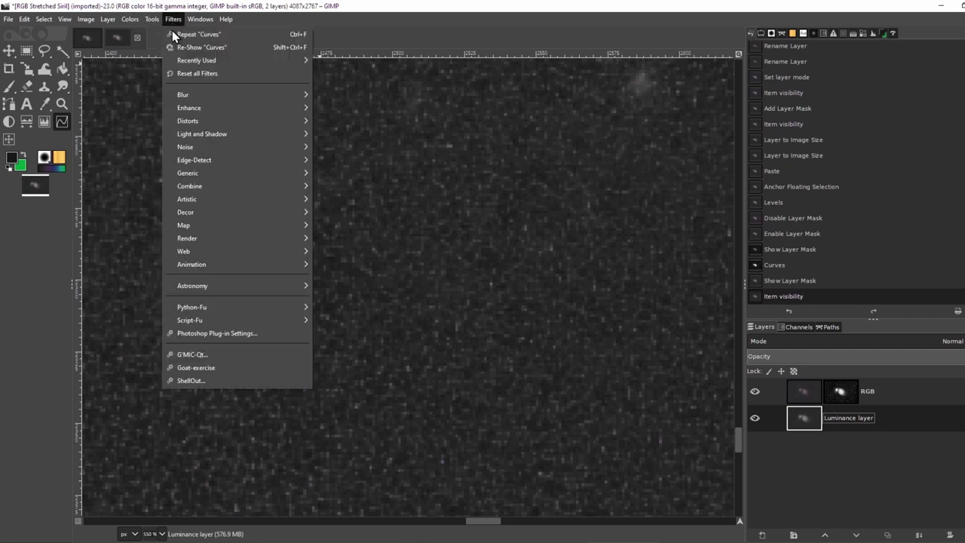
mouse_move(220, 113)
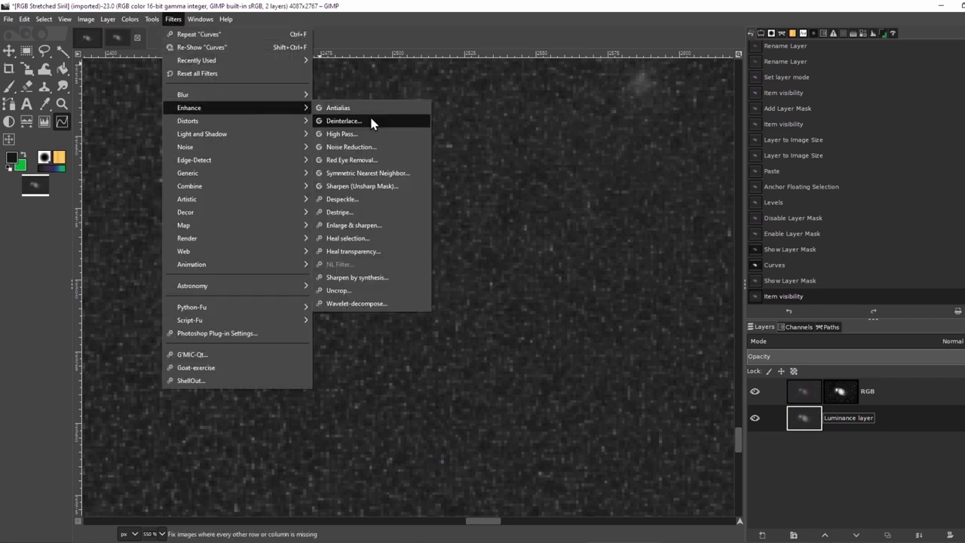
click(356, 303)
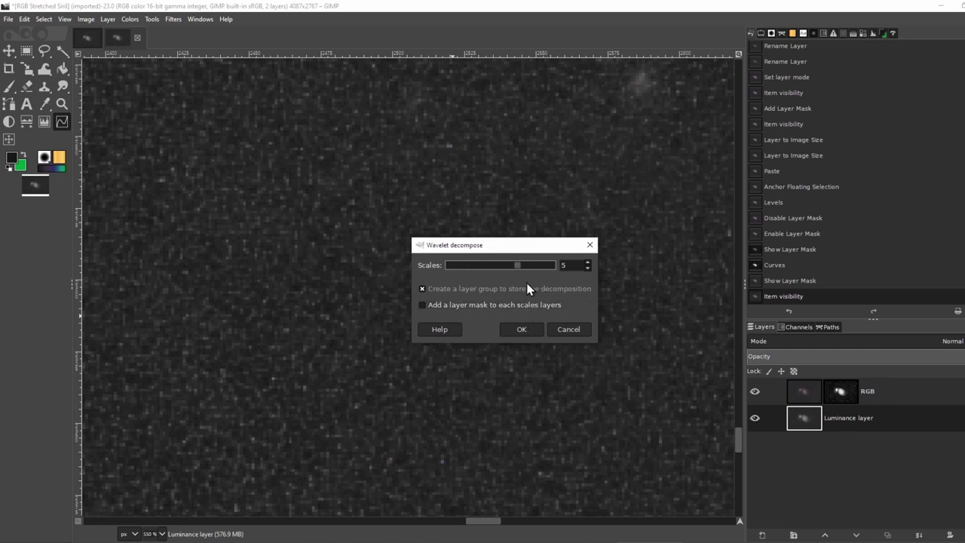
click(523, 330)
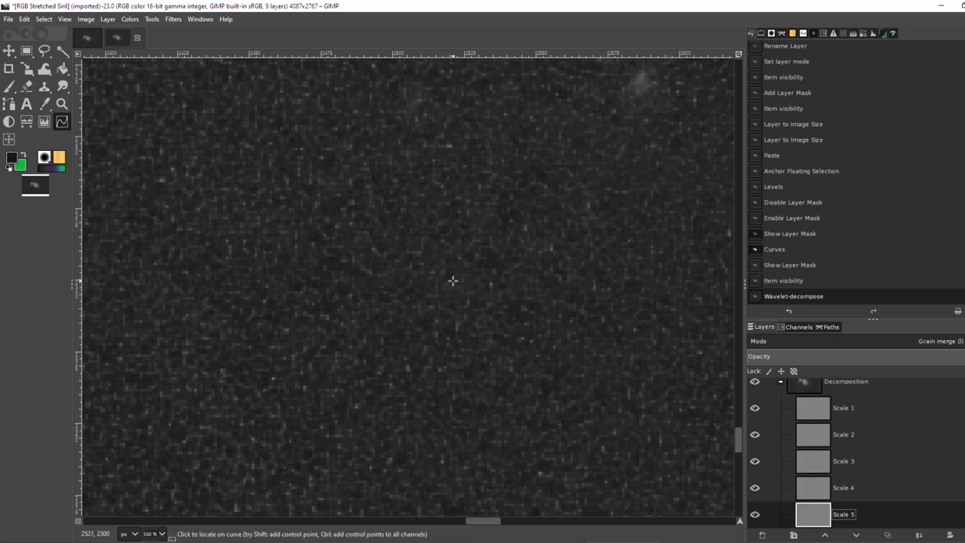
Select the Scale 1 layer and hide the RGB layer to show the luminance detail in the galaxy's arms
click(850, 410)
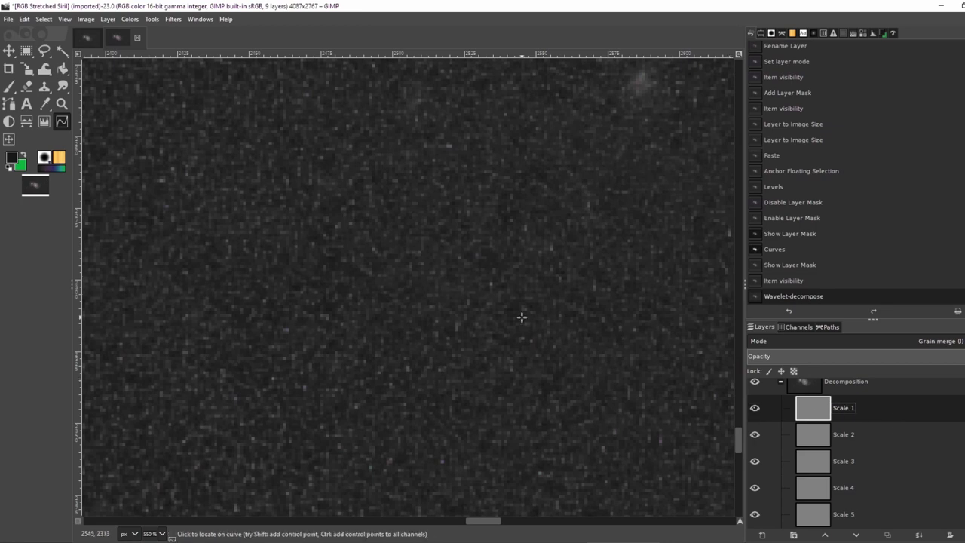
scroll(458, 239, down, 7)
scroll(458, 239, down, 4)
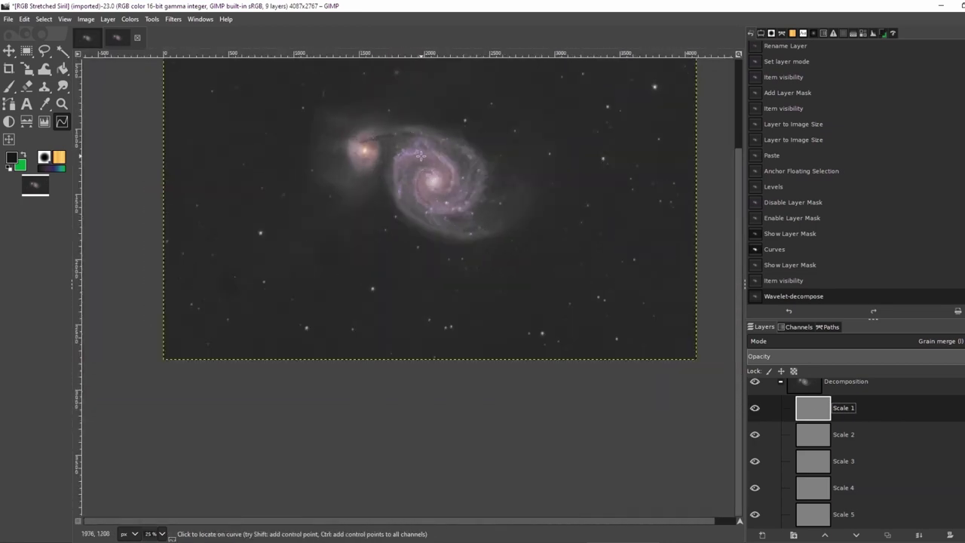
scroll(435, 321, up, 1)
scroll(758, 396, up, 1)
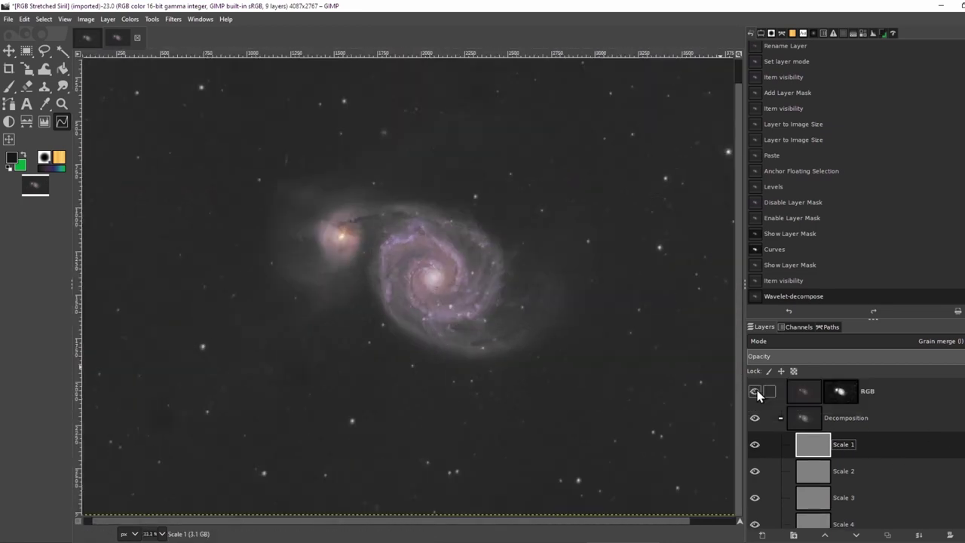
click(755, 391)
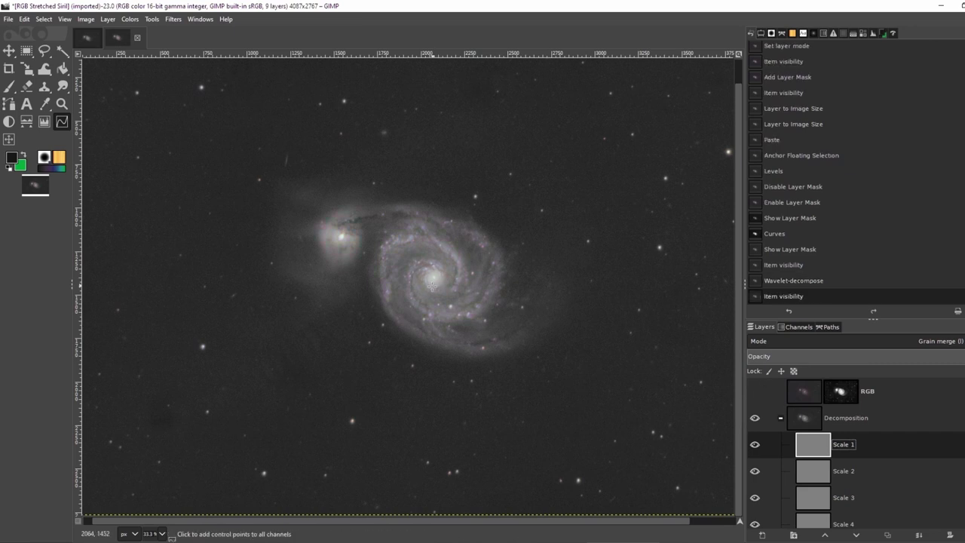
scroll(427, 296, up, 2)
scroll(362, 347, up, 3)
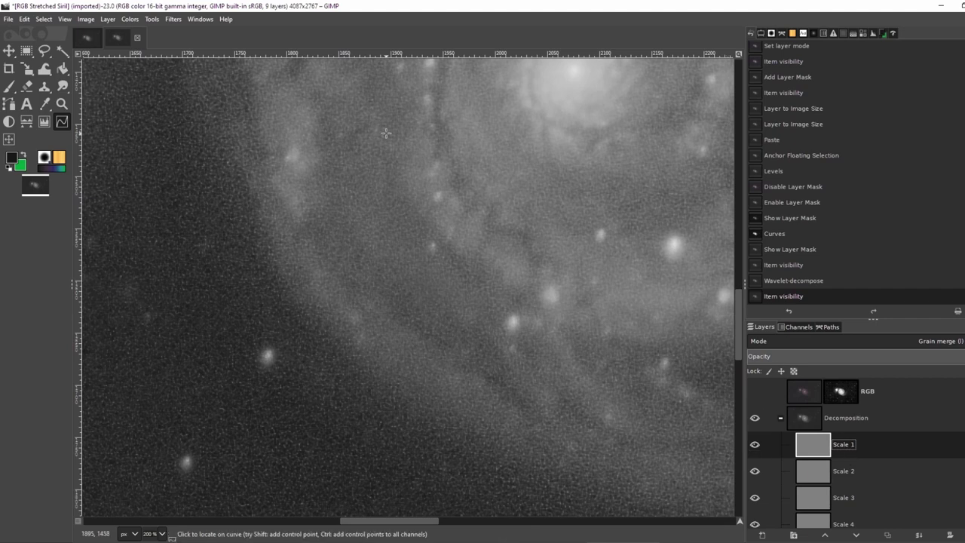
Apply a Gaussian Blur of 15.36 in X and Y to the Scale 1 layer, comparing the effect in split view
click(173, 19)
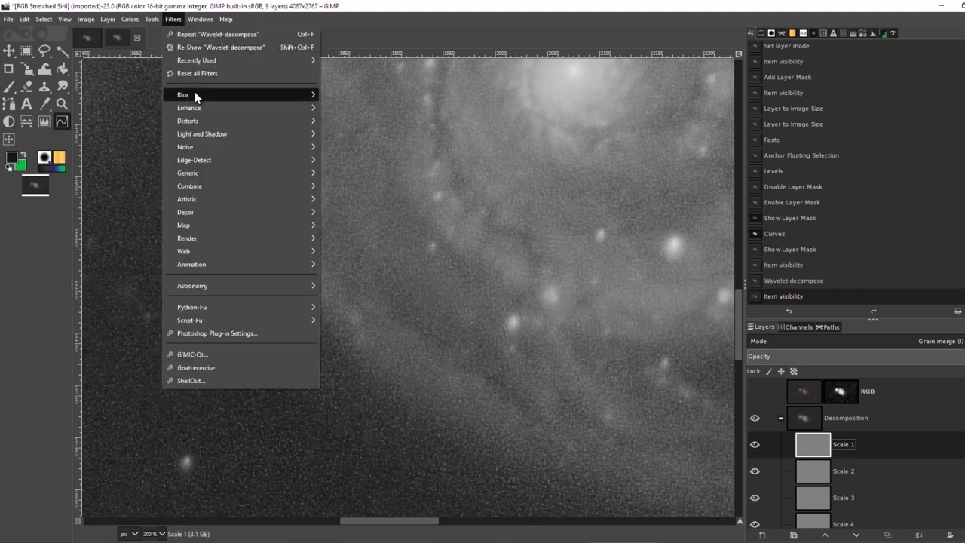
mouse_move(212, 96)
click(354, 107)
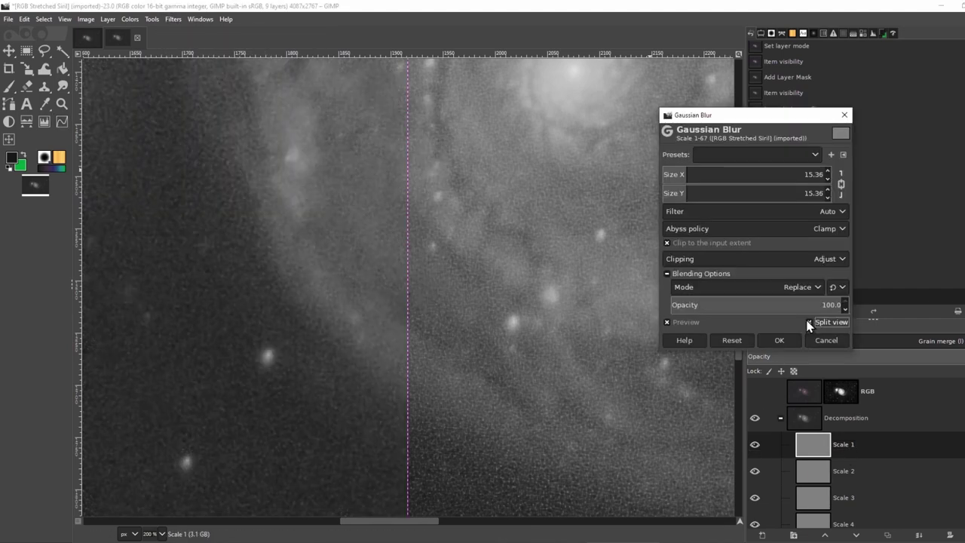
scroll(408, 414, up, 2)
scroll(408, 414, up, 1)
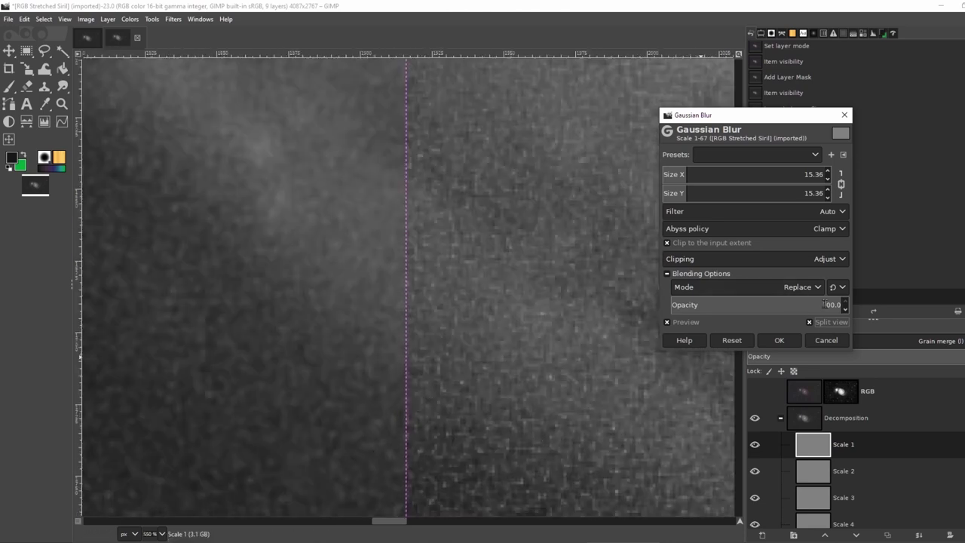
click(810, 323)
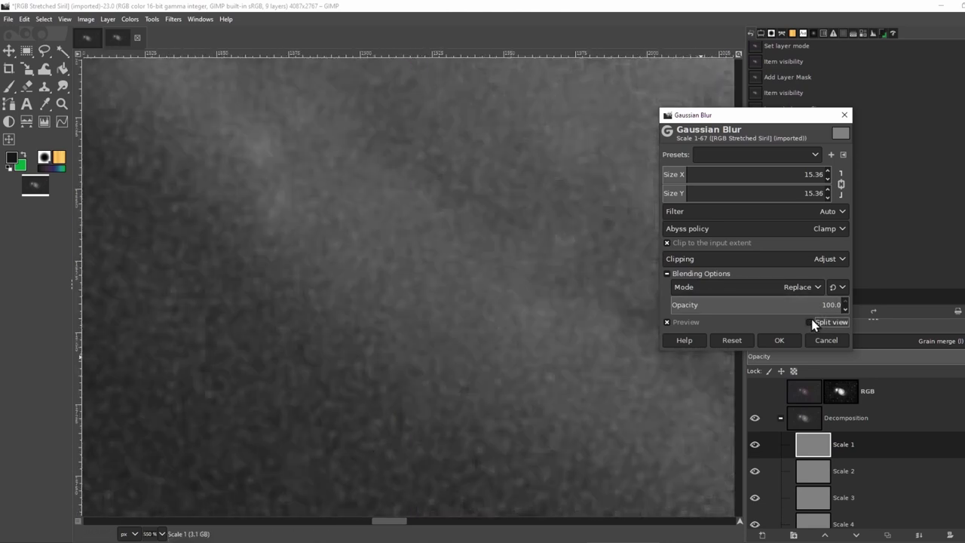
click(811, 323)
click(811, 323)
click(780, 340)
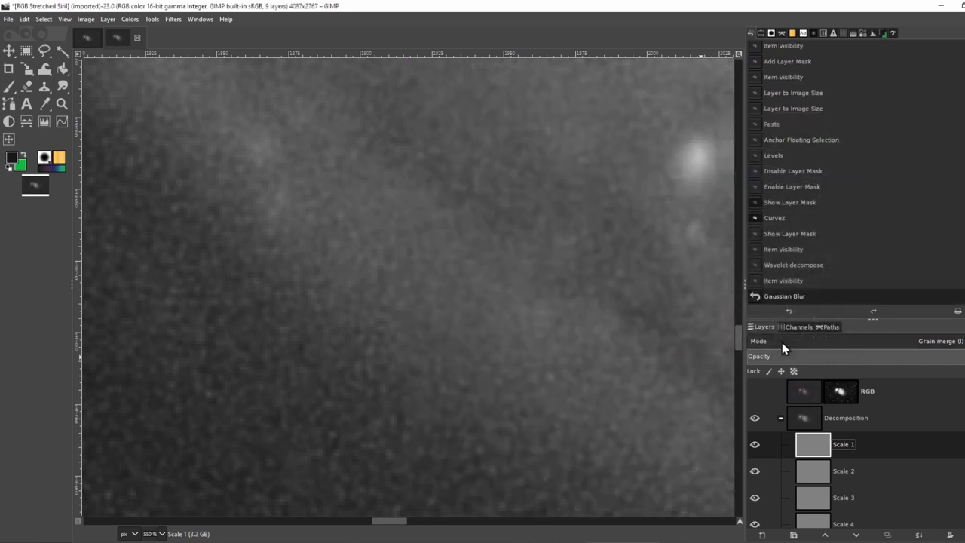
Merge the Decomposition layer group into a single layer
scroll(538, 321, down, 7)
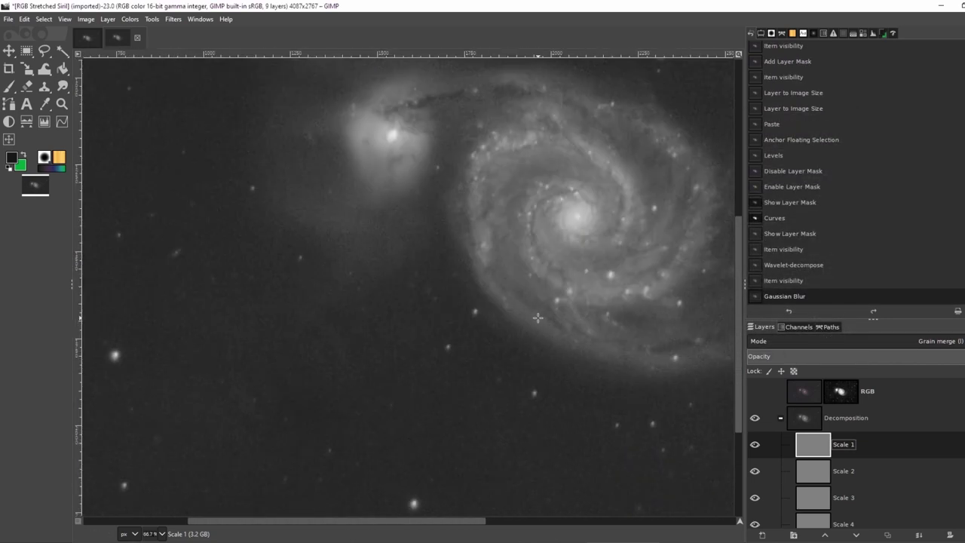
right_click(815, 450)
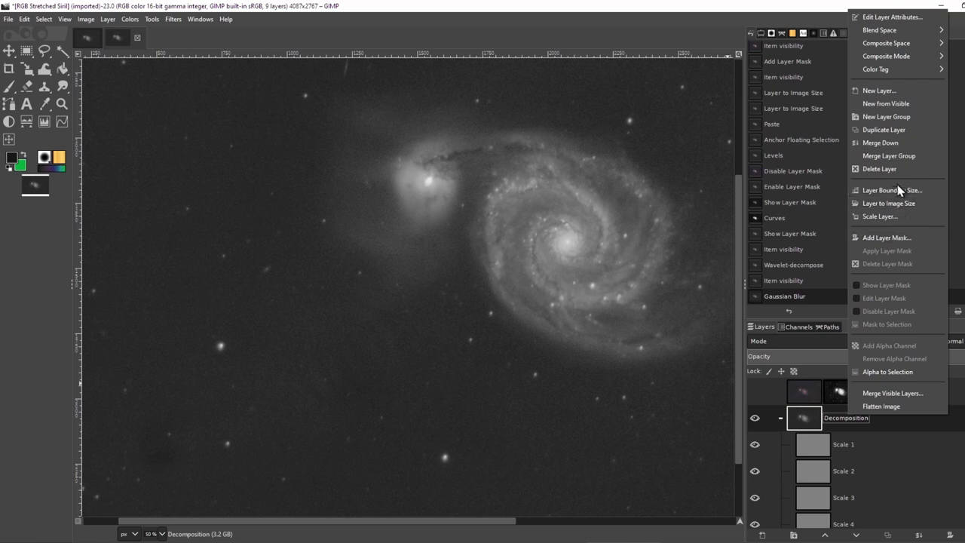
click(895, 159)
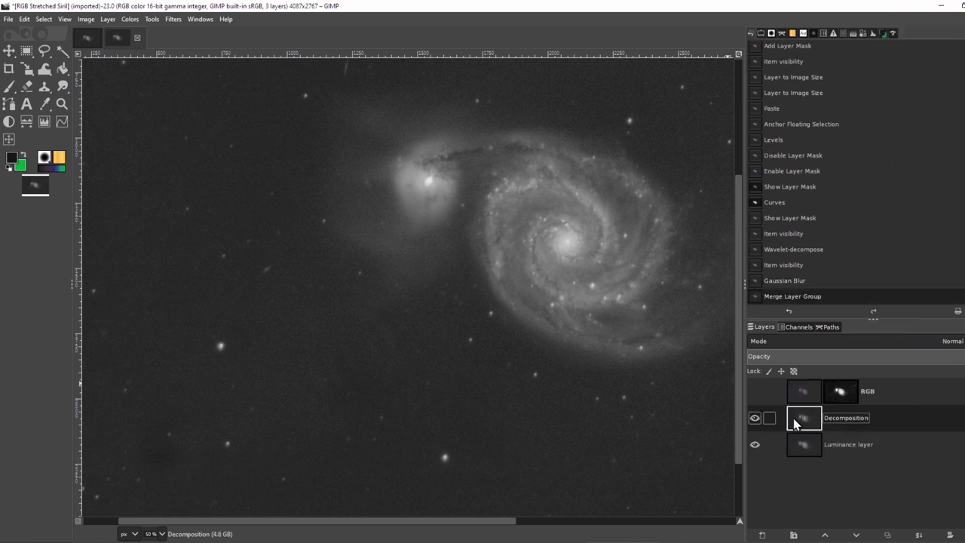
Rename the merged Decomposition layer as NR Luminance
double_click(864, 444)
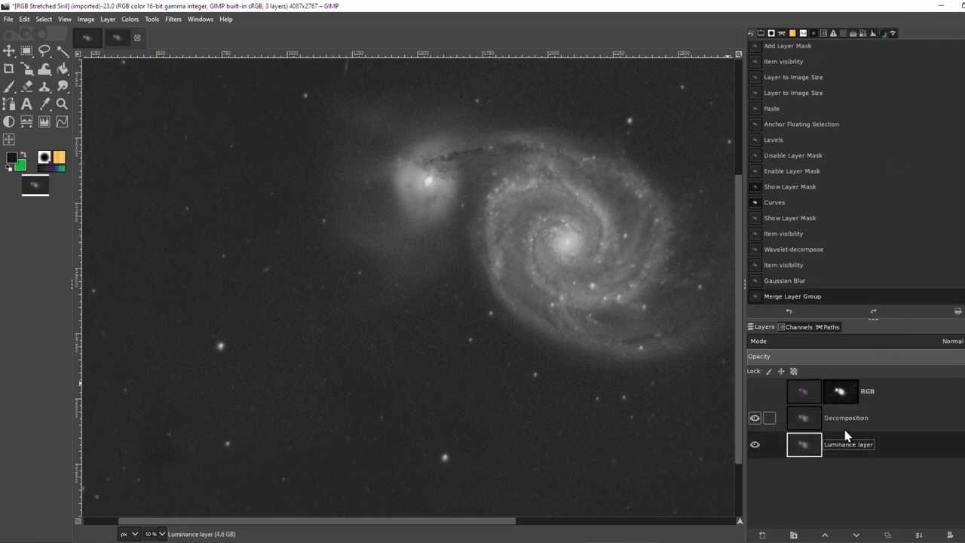
double_click(862, 420)
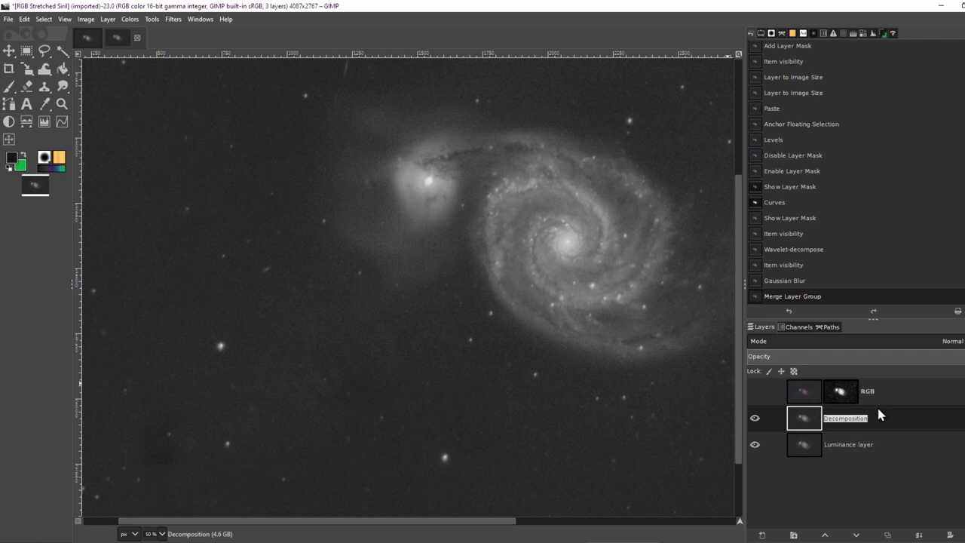
text(NR Lumainance)
key(Return)
key(minus)
key(minus)
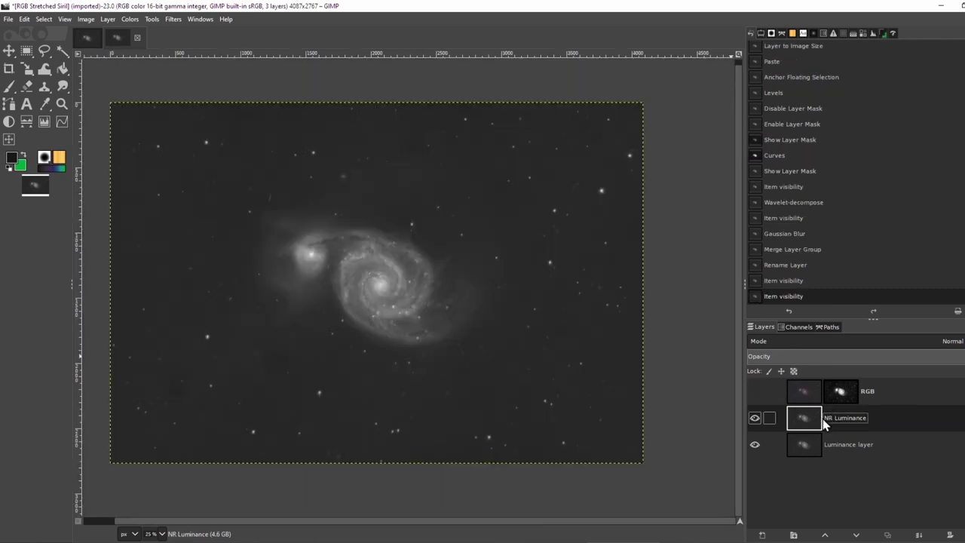
Try the Heal selection filter on the NR Luminance layer, and minimize the GIMP Resynthesizer web page to return to GIMP
scroll(114, 408, up, 4)
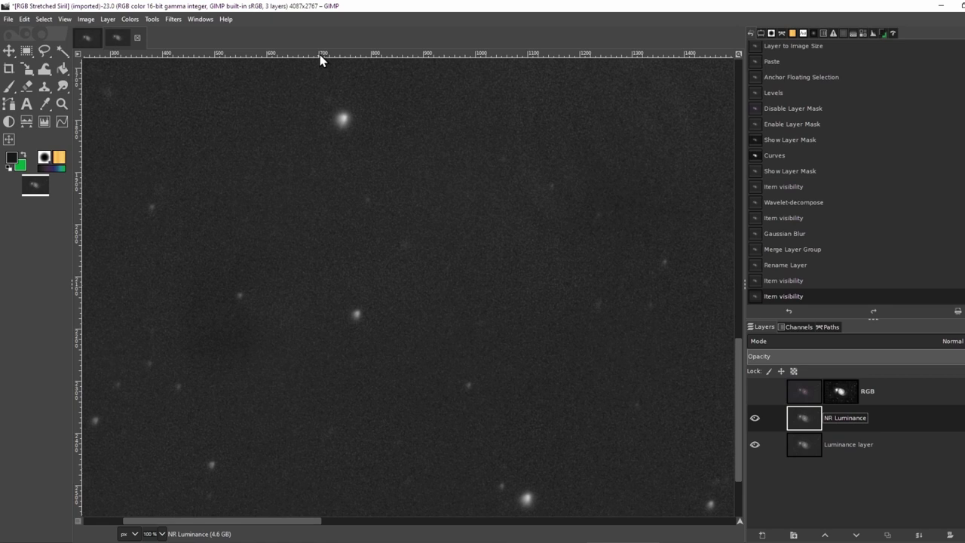
click(173, 19)
mouse_move(189, 107)
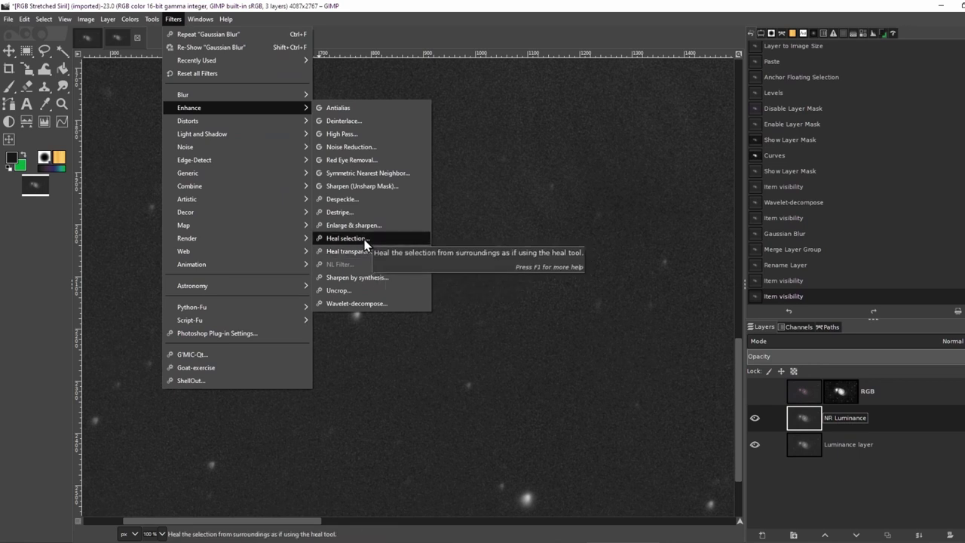
click(349, 239)
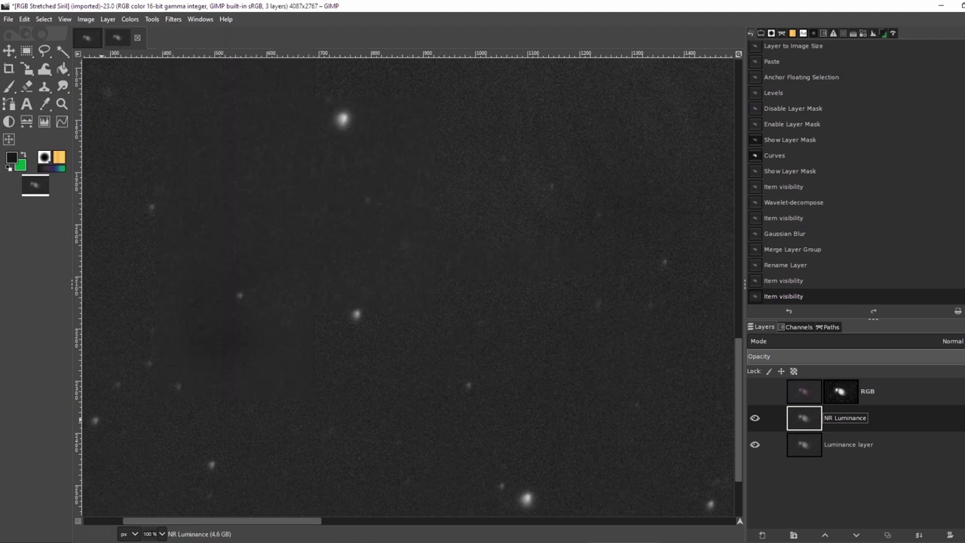
key(2)
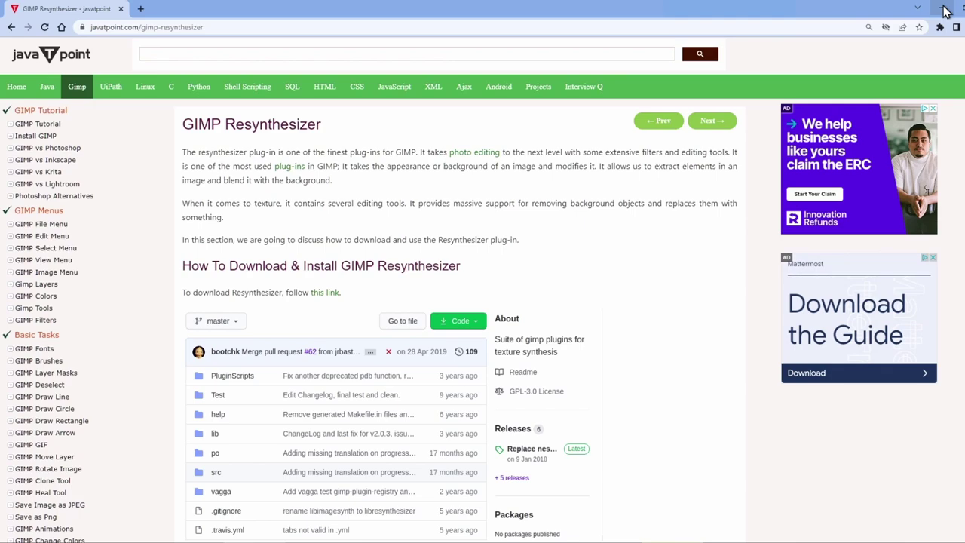
click(946, 11)
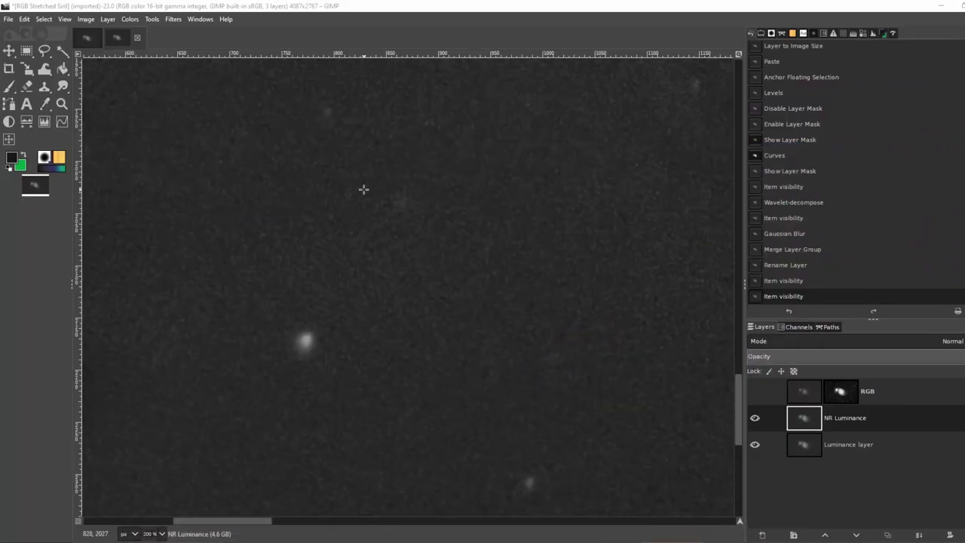
Draw a free selection about 165 px wide around the dark background patch beside the small faint star, lower left of the galaxies
click(46, 54)
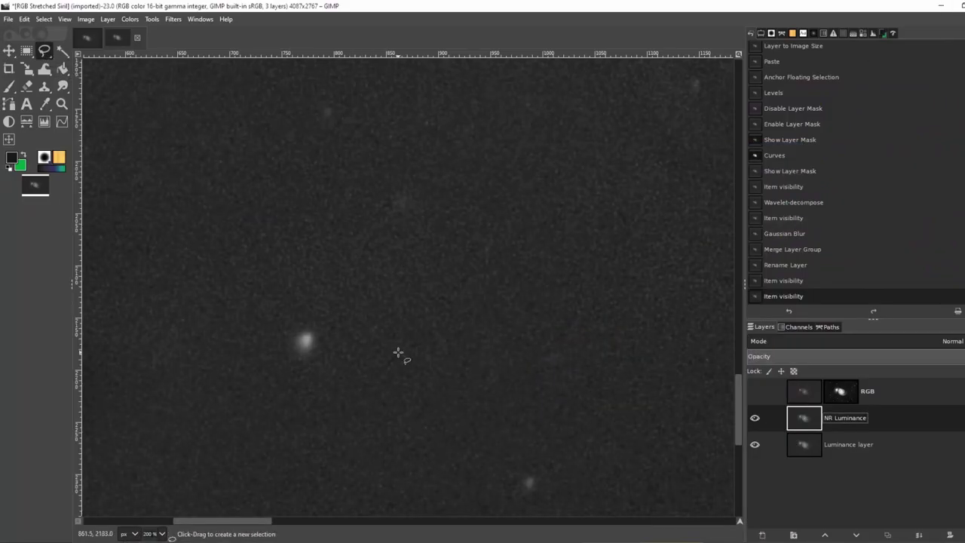
key(1)
scroll(352, 390, down, 1)
scroll(271, 402, up, 2)
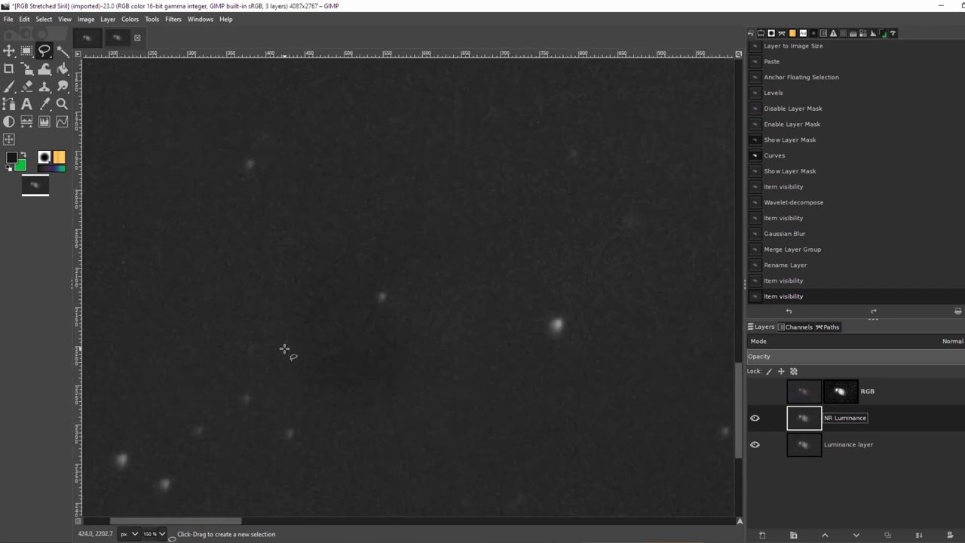
mouse_move(284, 348)
mouse_down()
mouse_move(298, 392)
mouse_move(347, 417)
mouse_move(380, 418)
mouse_move(411, 392)
mouse_move(413, 341)
mouse_move(353, 270)
mouse_move(297, 300)
mouse_move(284, 352)
mouse_up()
key(Return)
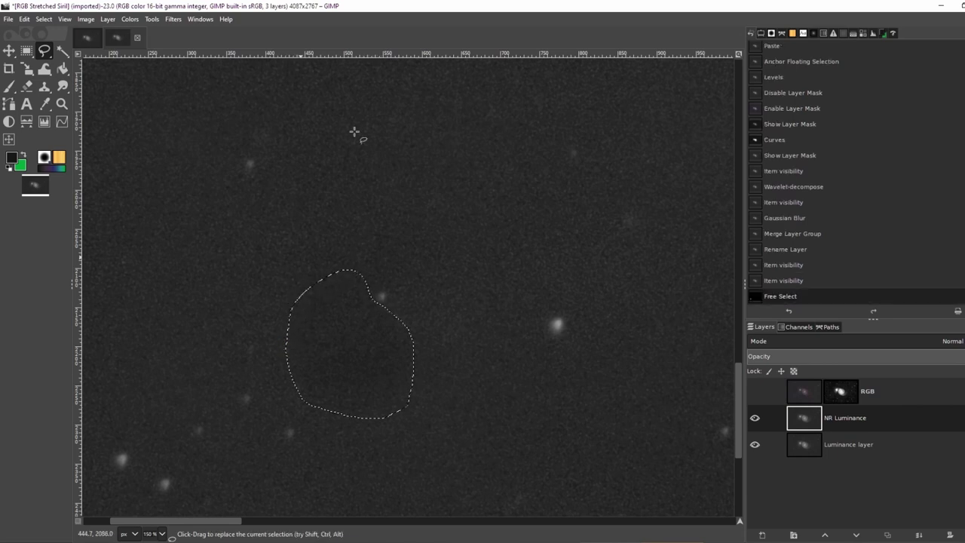
Run Heal transparency on the selected patch with 50-pixel context sampling, filling outwards from center, and extend the selection to the whole image
click(173, 19)
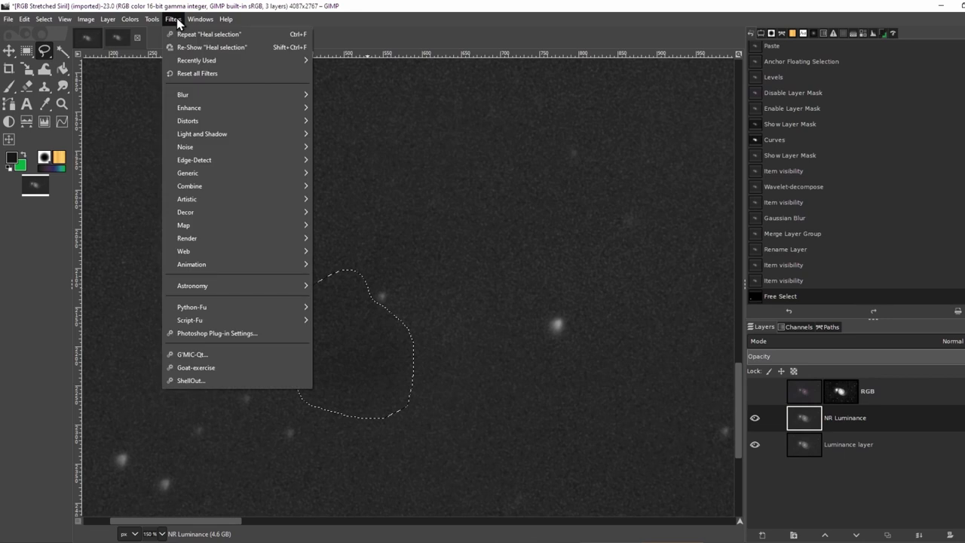
mouse_move(208, 110)
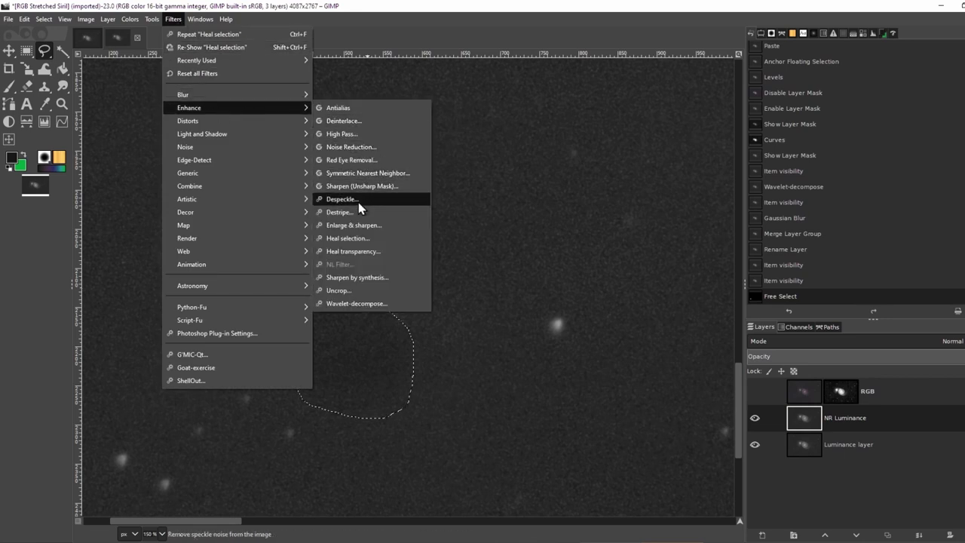
click(367, 254)
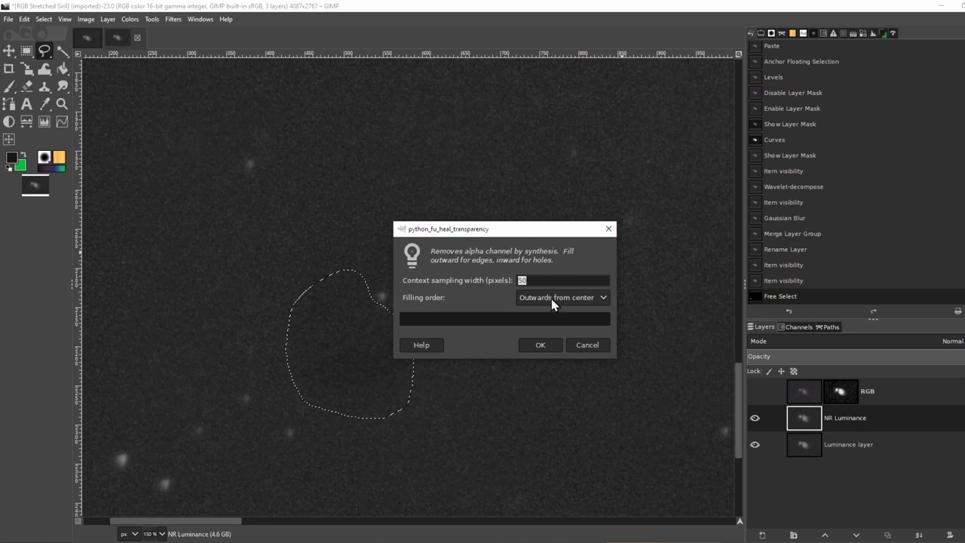
click(548, 351)
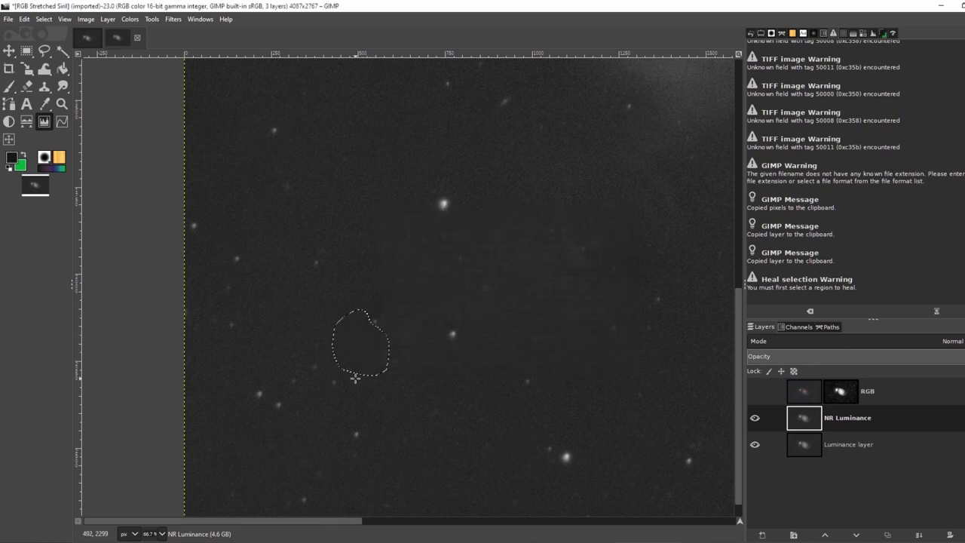
scroll(340, 345, up, 2)
key(ctrl+shift+a)
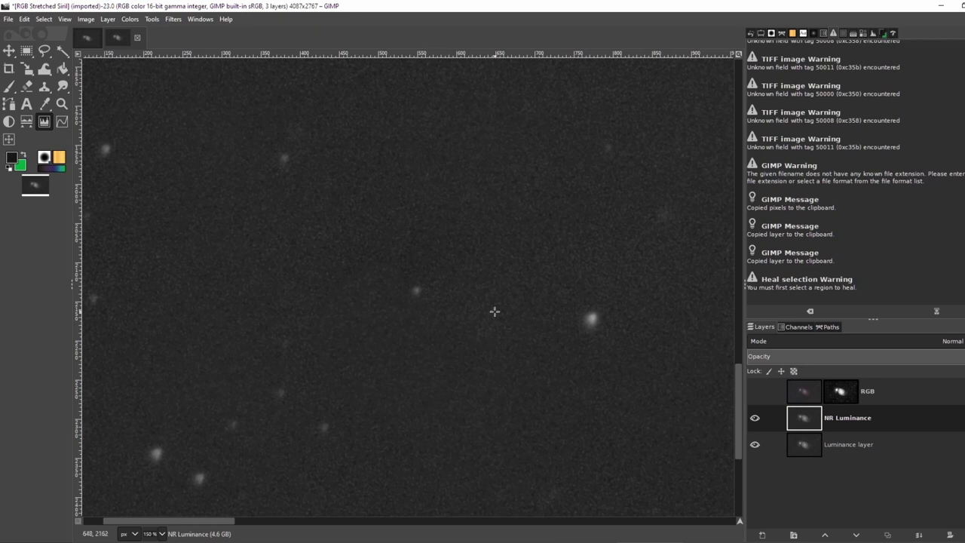
Compare the dark patch before and after healing through the undo history, returning to the Select All state
click(751, 34)
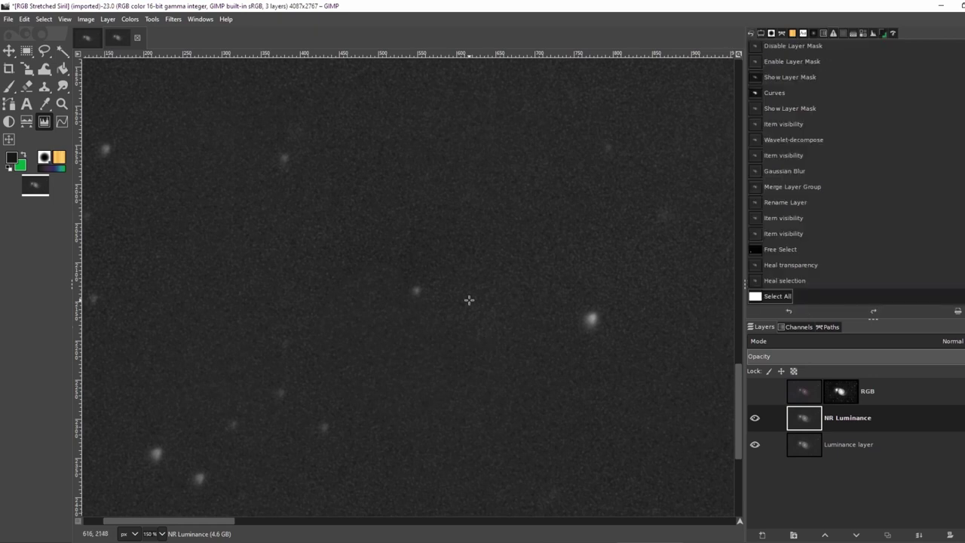
click(778, 279)
click(781, 266)
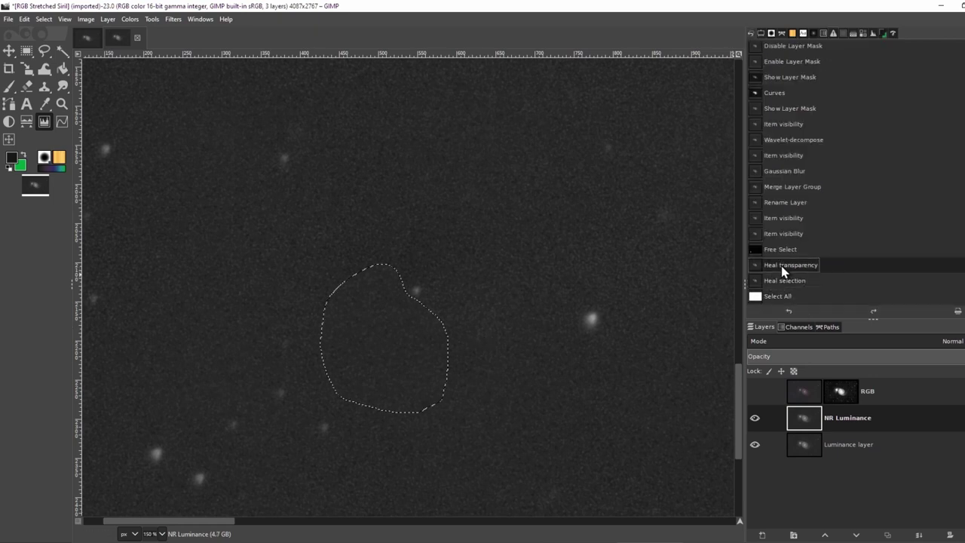
click(781, 249)
click(778, 295)
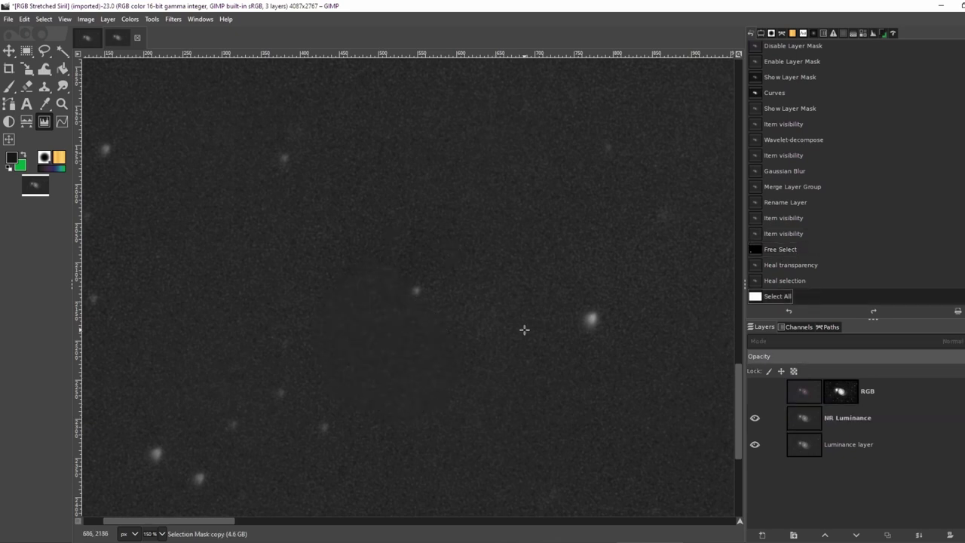
Lasso a background patch about 460 px wide below the companion galaxy and run Heal selection with 50-pixel context, sampling all around in random order
scroll(524, 329, down, 4)
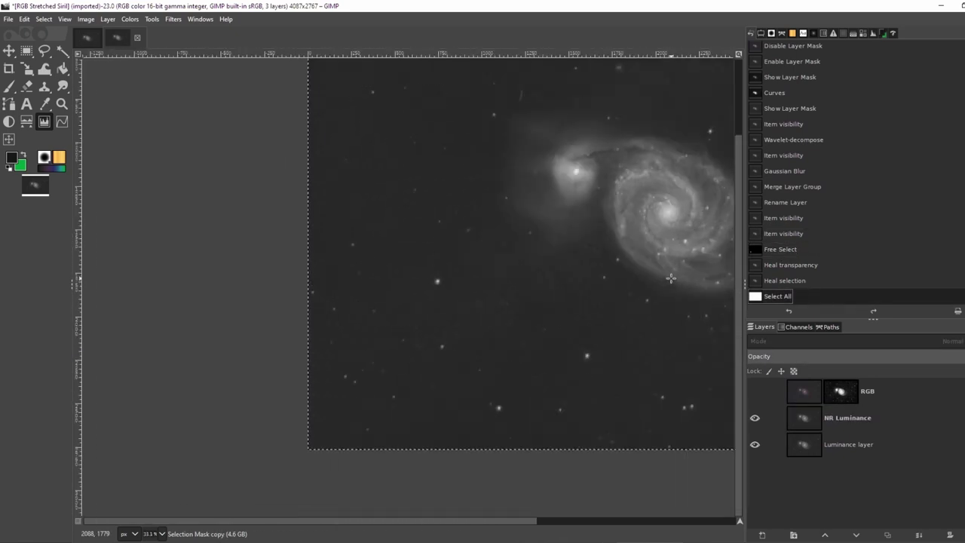
scroll(671, 279, up, 3)
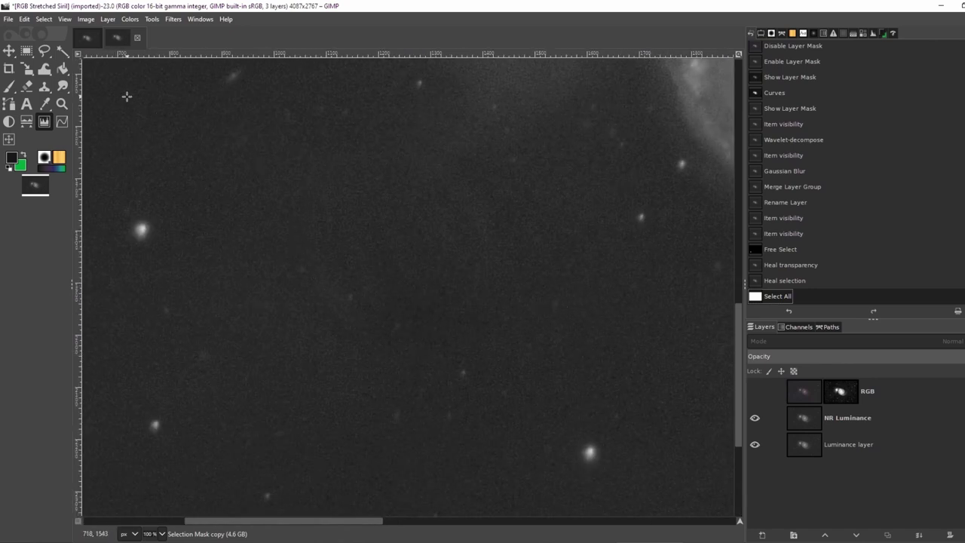
click(45, 51)
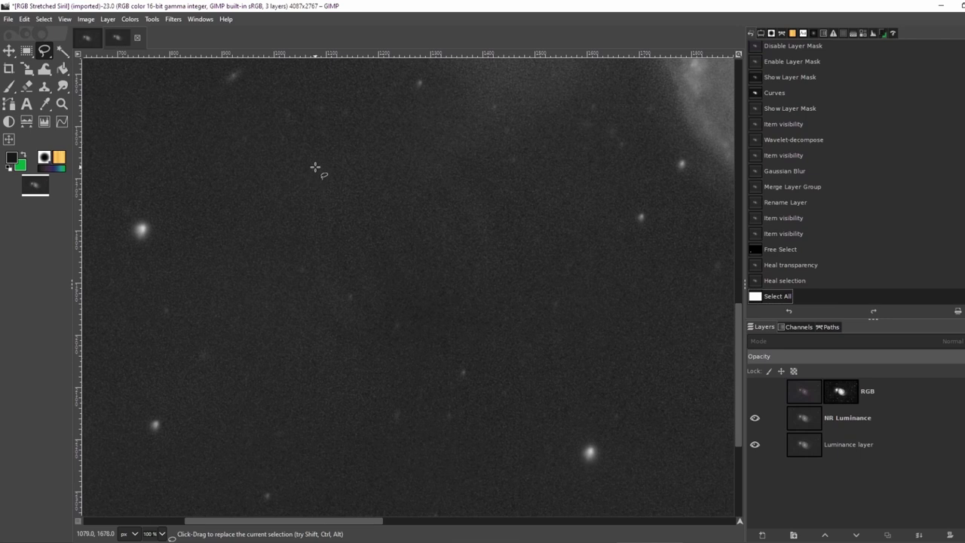
mouse_move(313, 165)
mouse_down()
mouse_move(294, 262)
mouse_move(312, 338)
mouse_move(396, 367)
mouse_move(461, 354)
mouse_move(507, 312)
mouse_up()
click(173, 19)
mouse_move(225, 109)
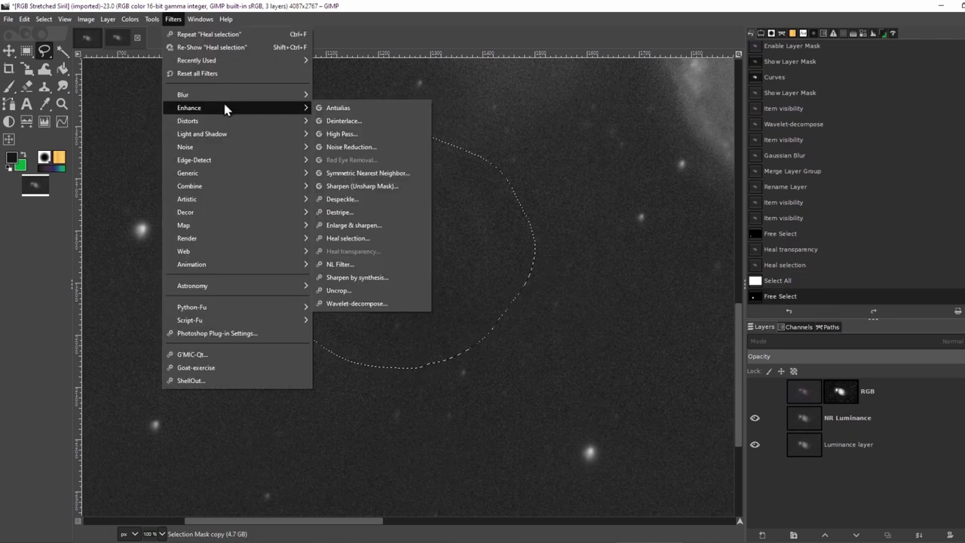
click(368, 238)
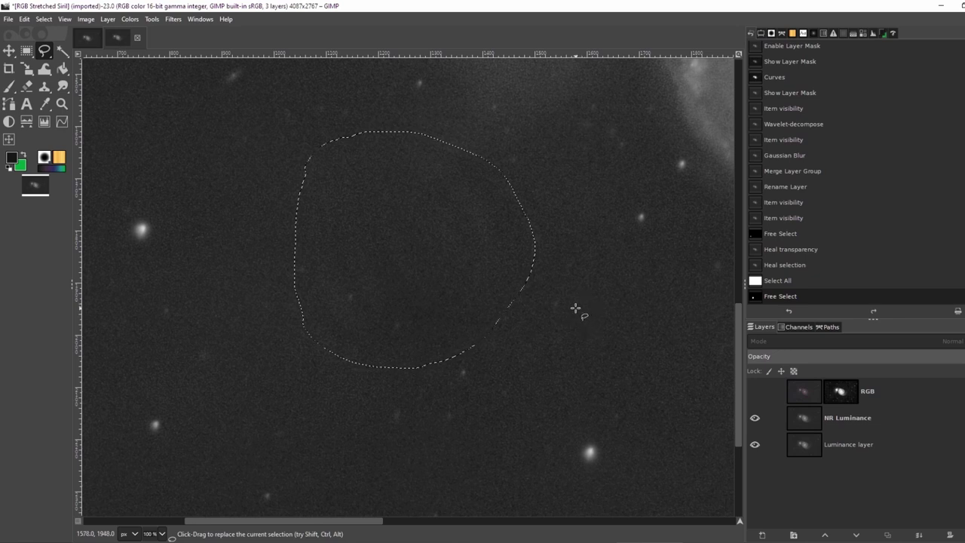
click(566, 358)
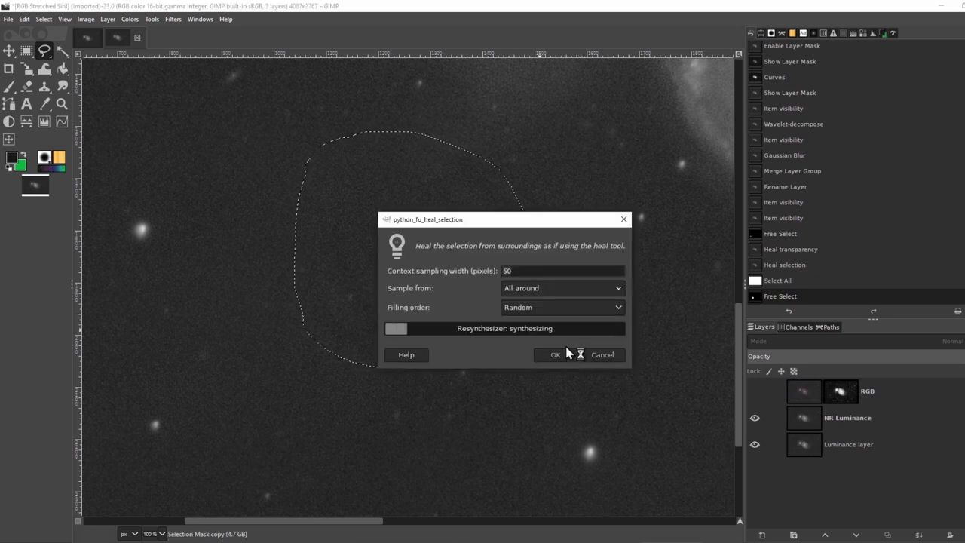
Compare the large background patch before and after healing in the undo history, returning to the final Heal selection state
click(751, 33)
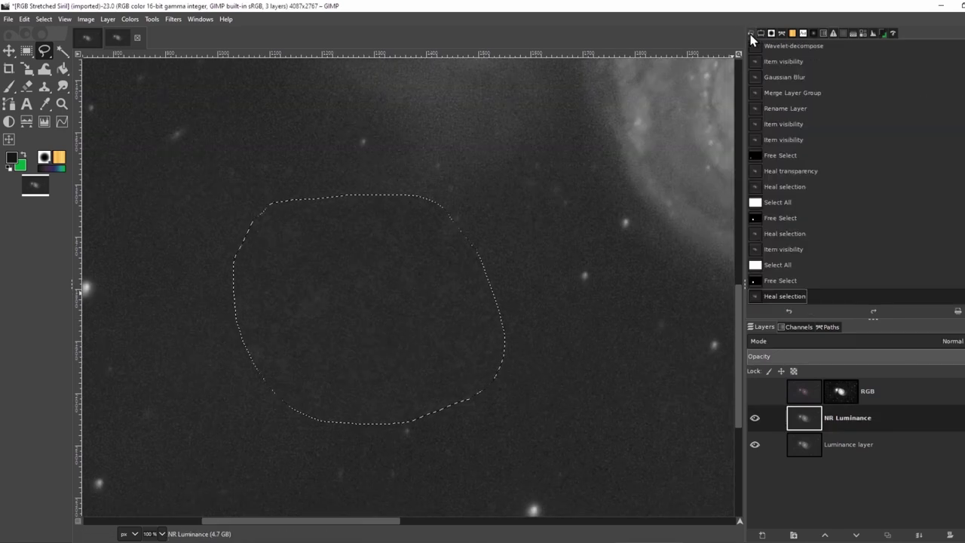
click(786, 269)
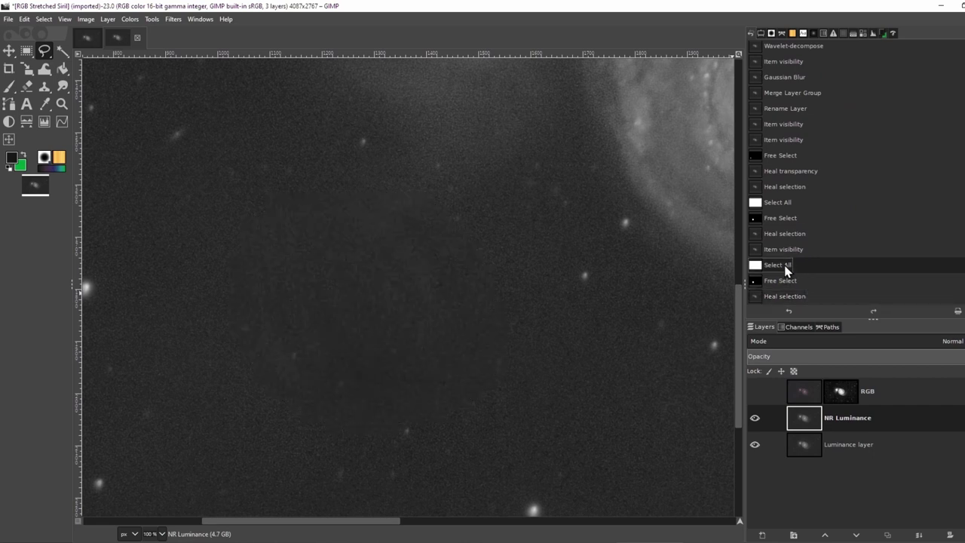
click(795, 300)
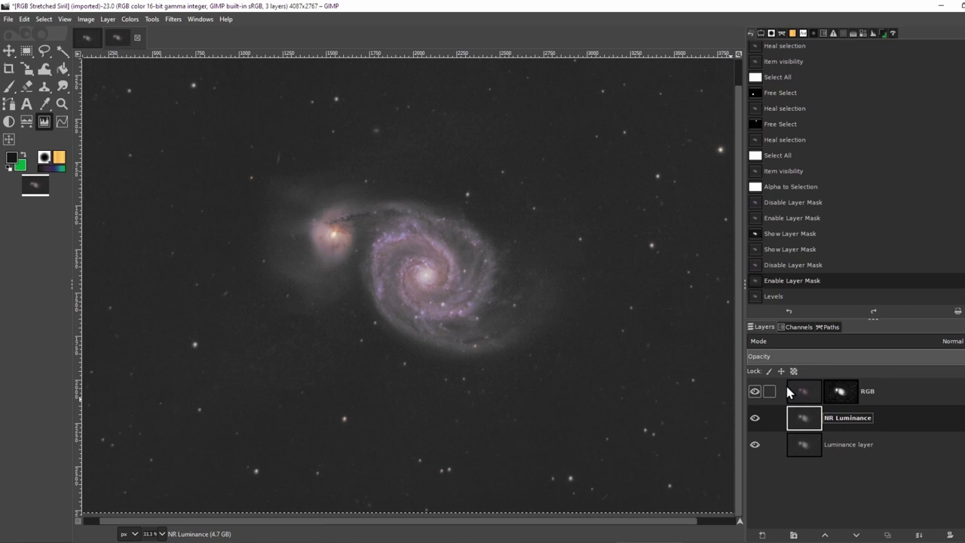
Duplicate the NR Luminance layer and make the copy the active layer
key(shift+ctrl+d)
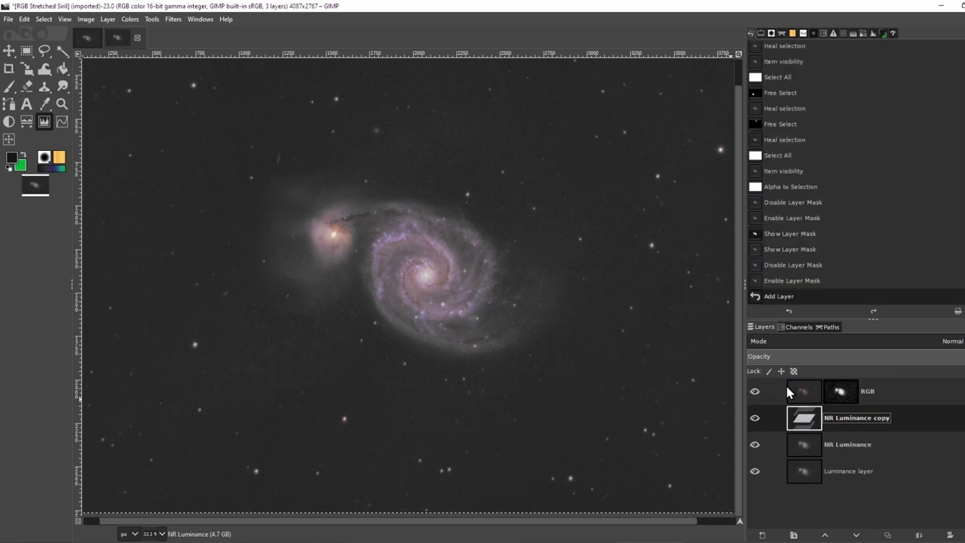
click(861, 445)
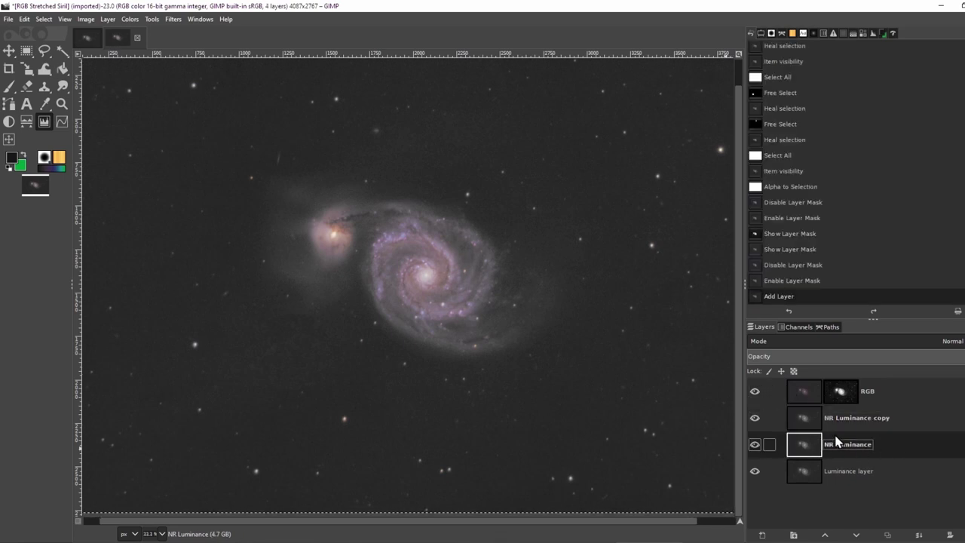
click(816, 422)
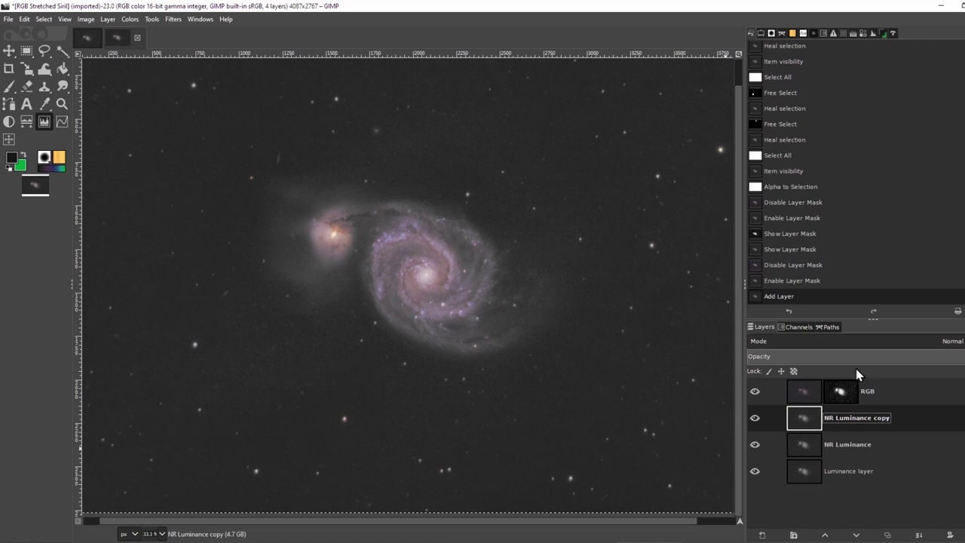
Apply a High Pass filter to the NR Luminance copy layer with a standard deviation of 163.8 and contrast of 4.375
click(173, 18)
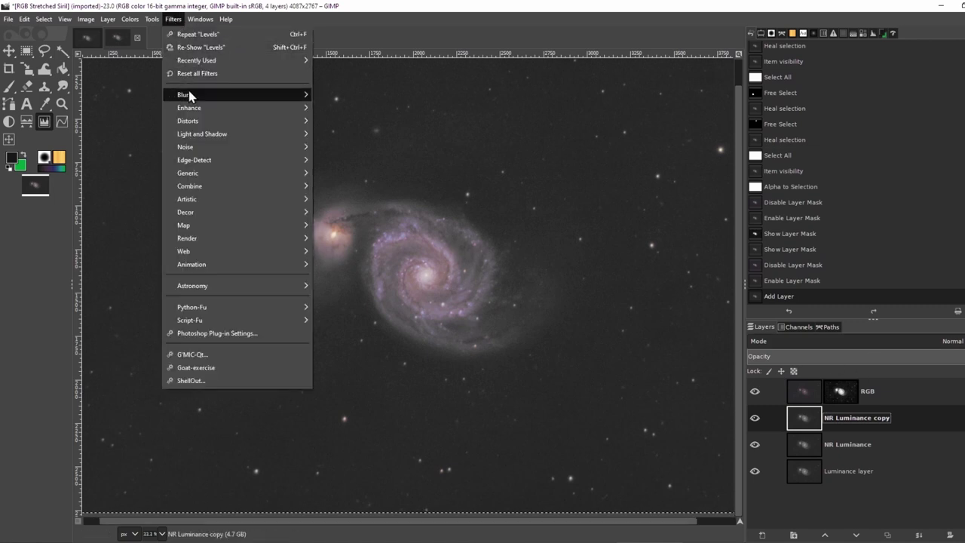
mouse_move(209, 111)
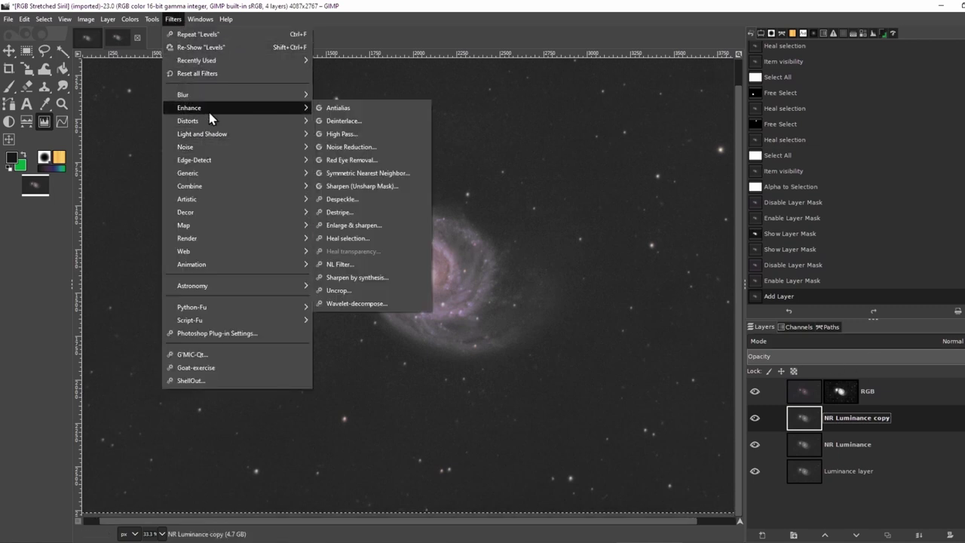
click(361, 133)
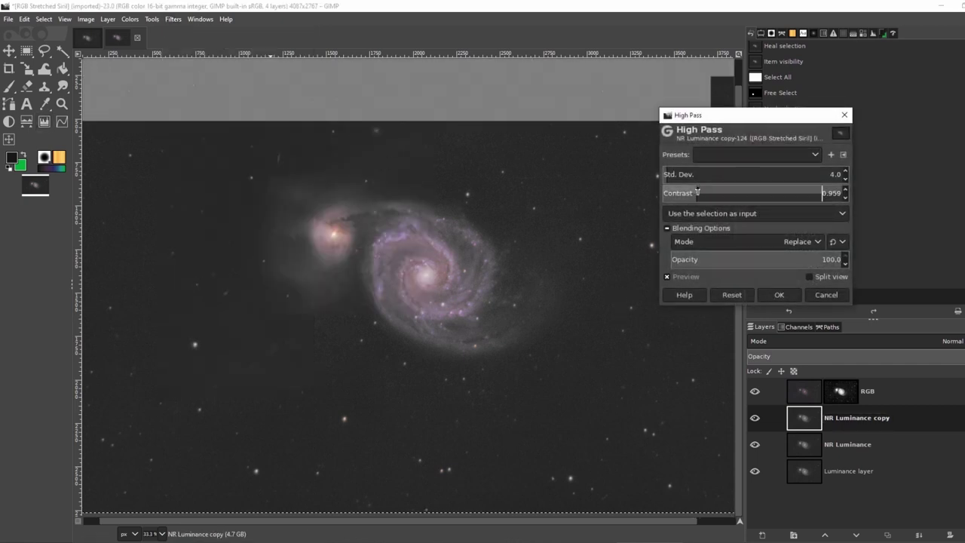
drag(701, 197, 825, 196)
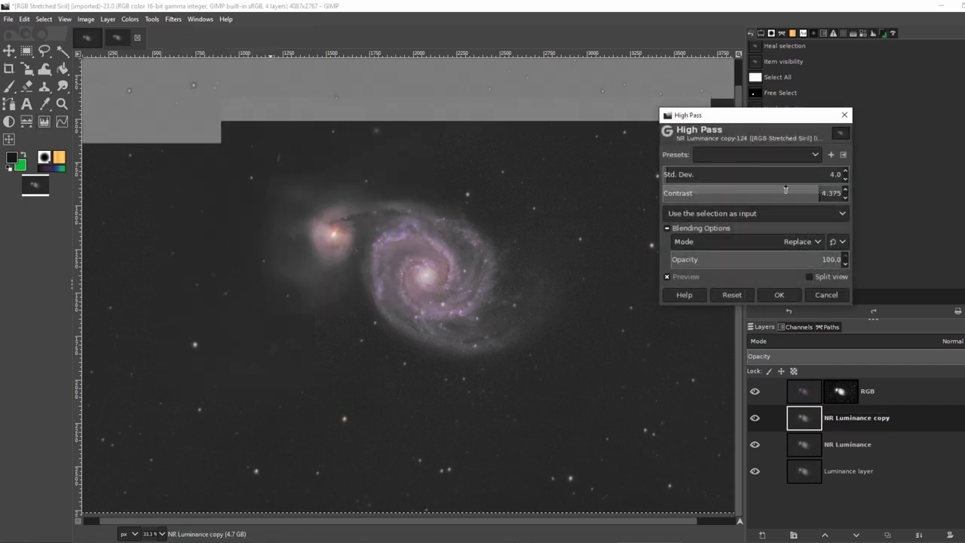
drag(667, 173, 735, 174)
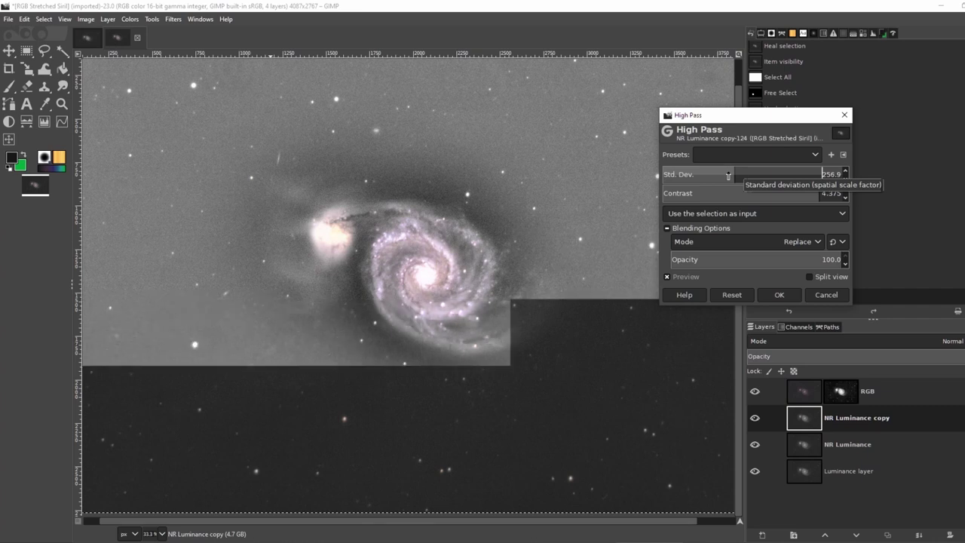
drag(728, 175, 717, 175)
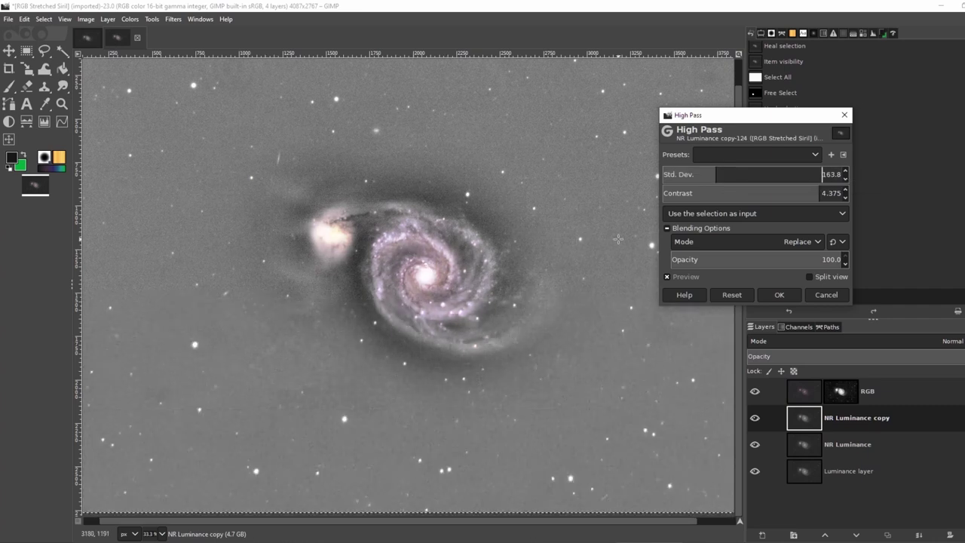
click(780, 296)
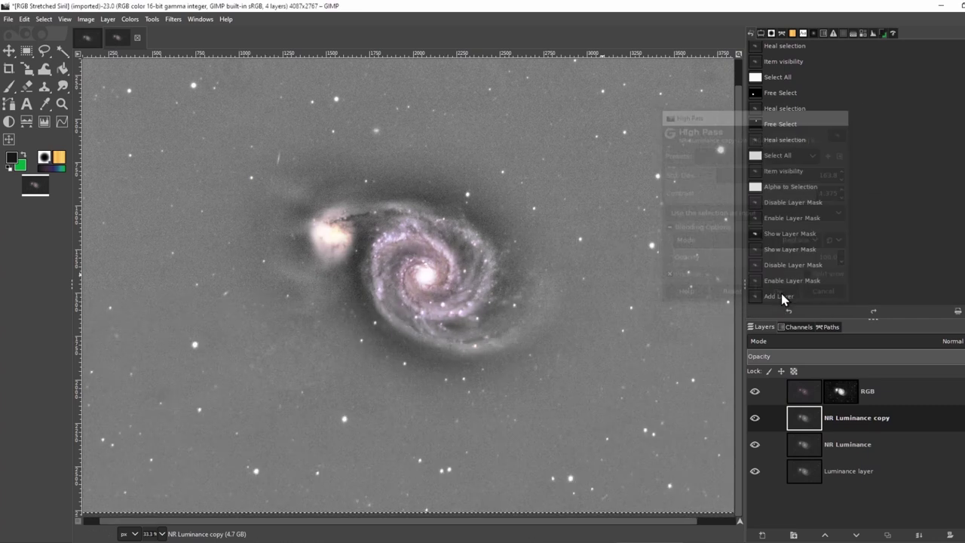
Set the NR Luminance copy layer's mode to Soft light, reduce its opacity and compare the image with the layer hidden and shown
click(915, 341)
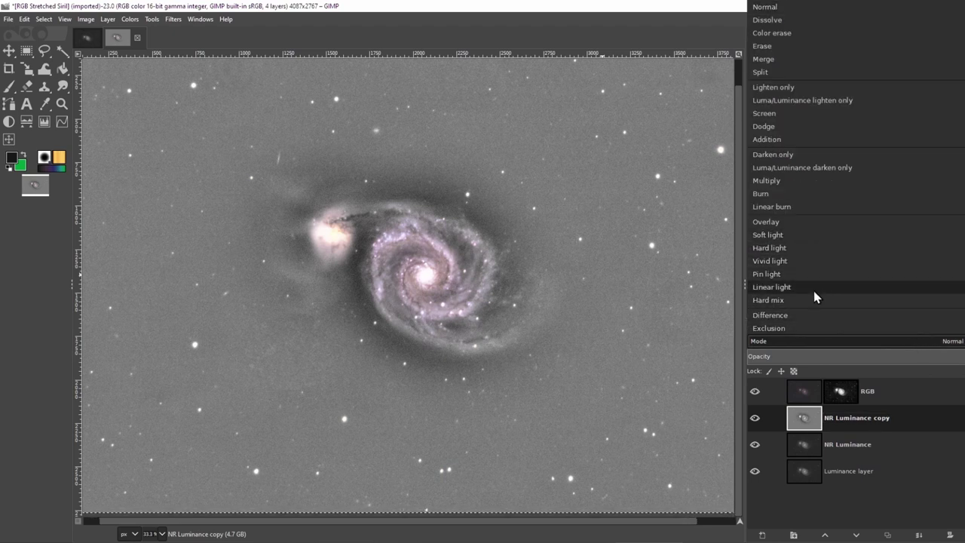
click(802, 236)
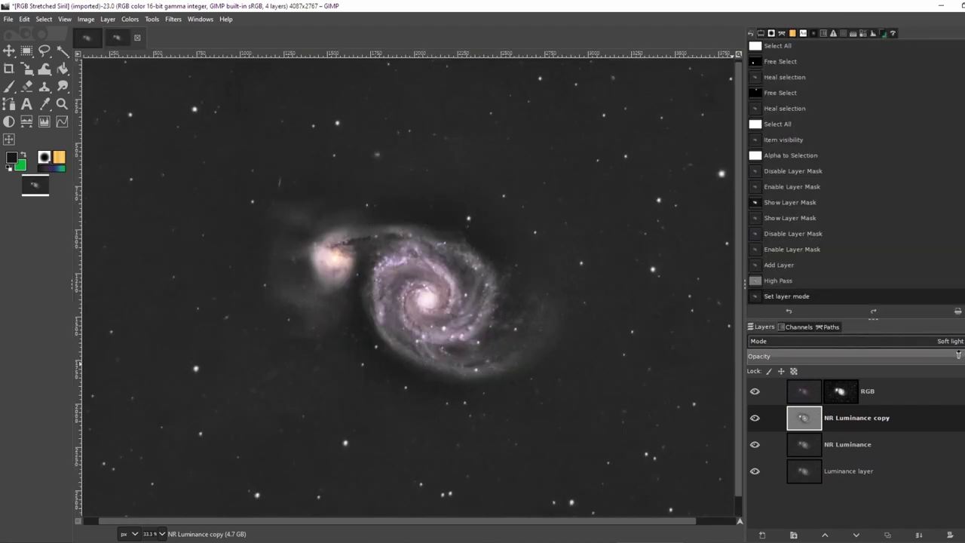
drag(957, 356, 870, 356)
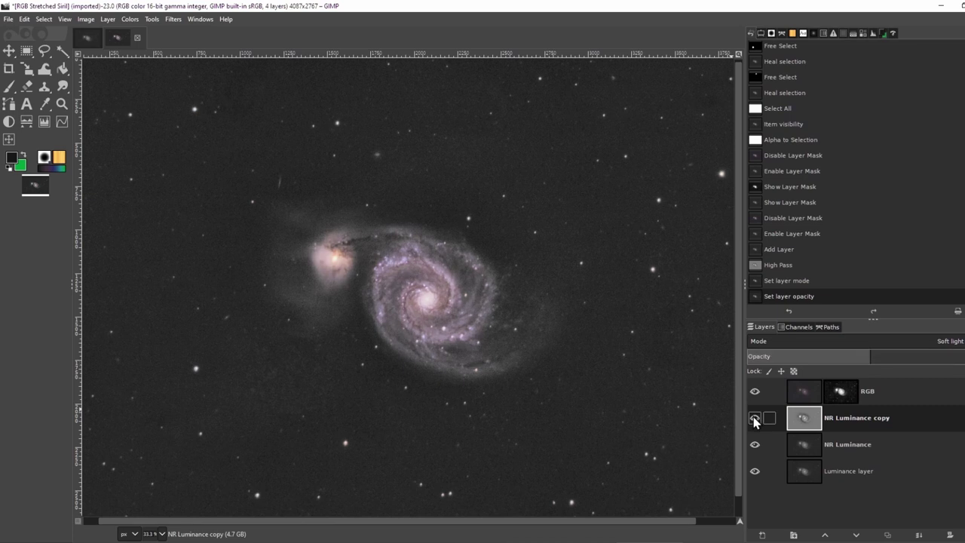
click(755, 419)
click(755, 418)
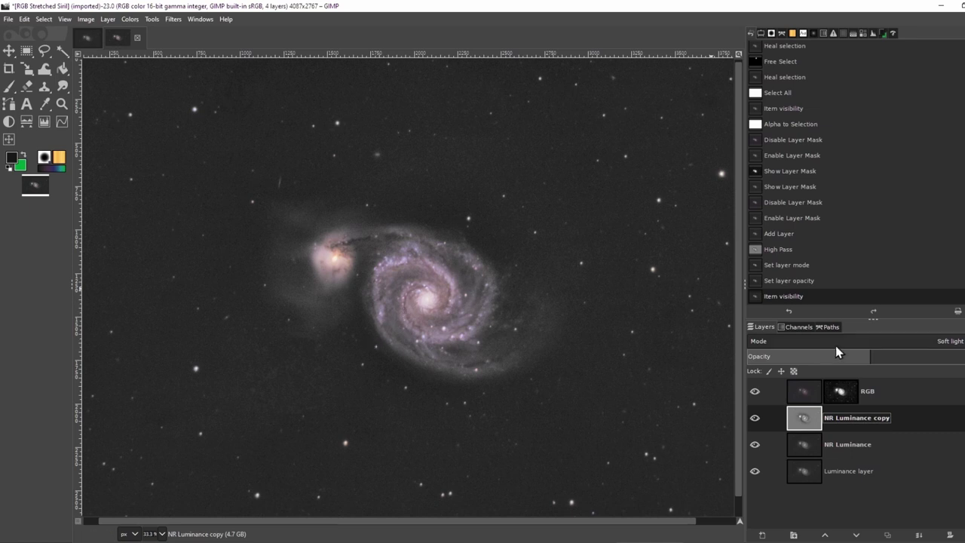
Lower the High Pass layer's opacity further and check its effect on the background by hiding and showing the layer
drag(869, 356, 806, 357)
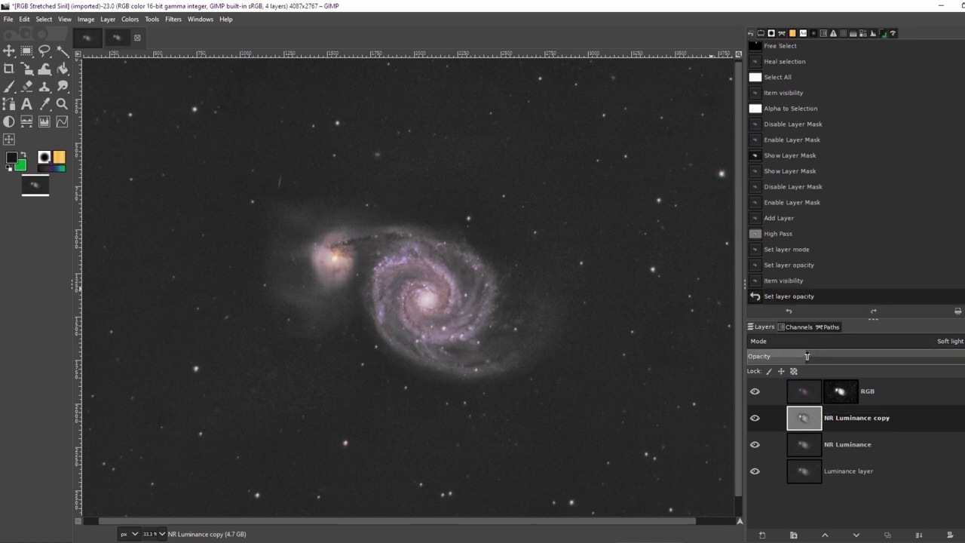
click(755, 419)
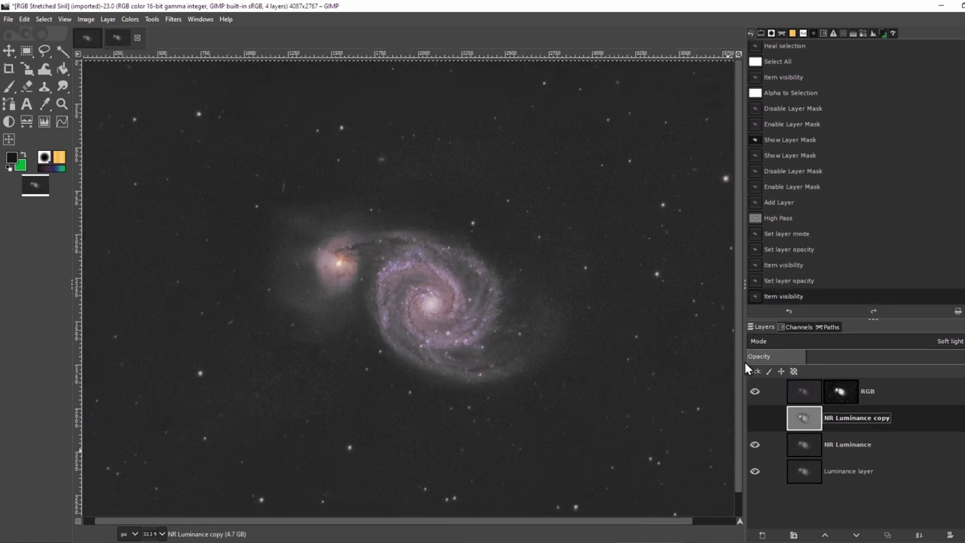
scroll(664, 279, up, 4)
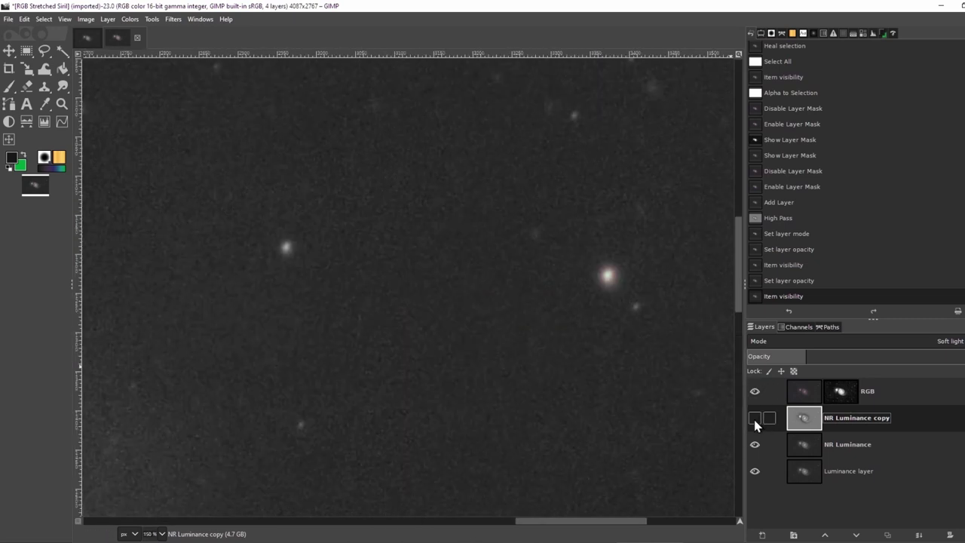
click(755, 419)
key(grave)
Add a Black (full transparency) layer mask to the NR Luminance copy layer
right_click(809, 419)
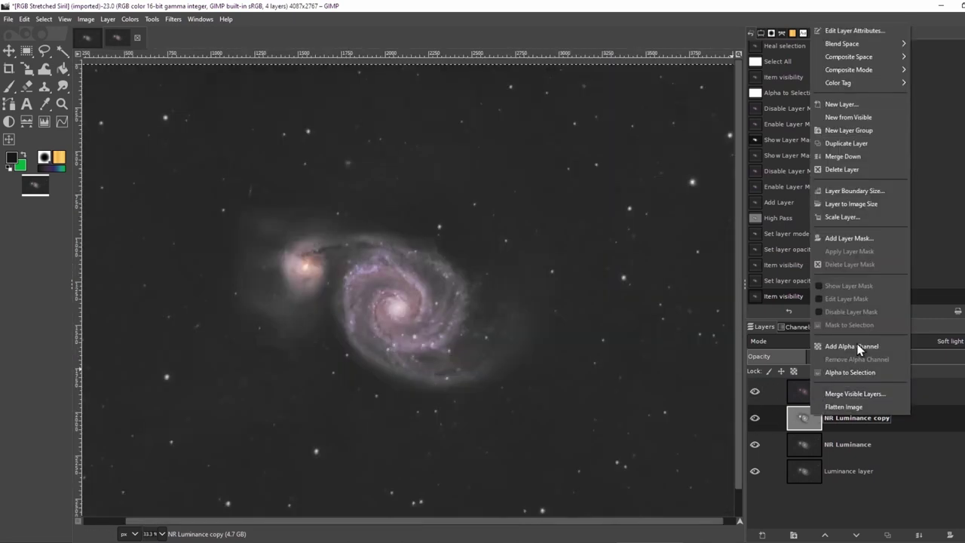
click(855, 240)
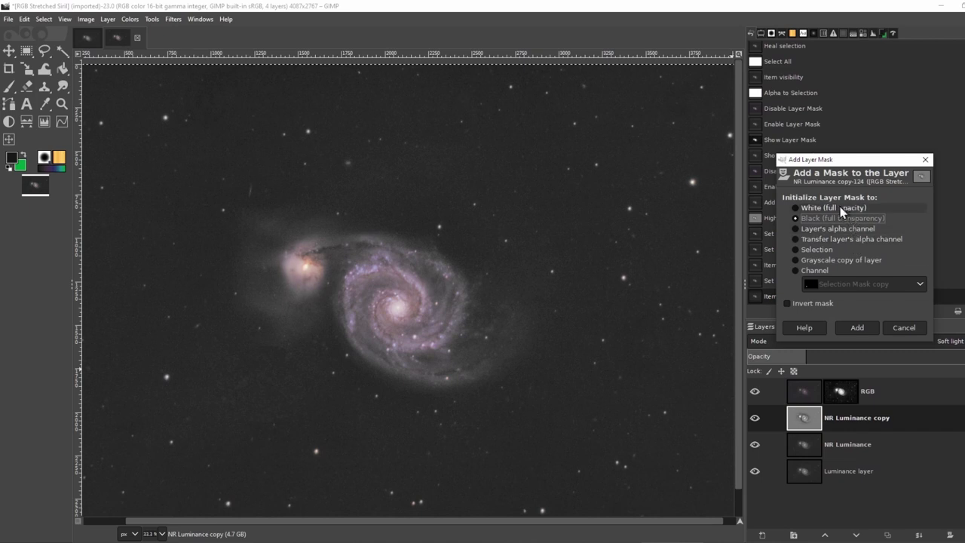
click(797, 218)
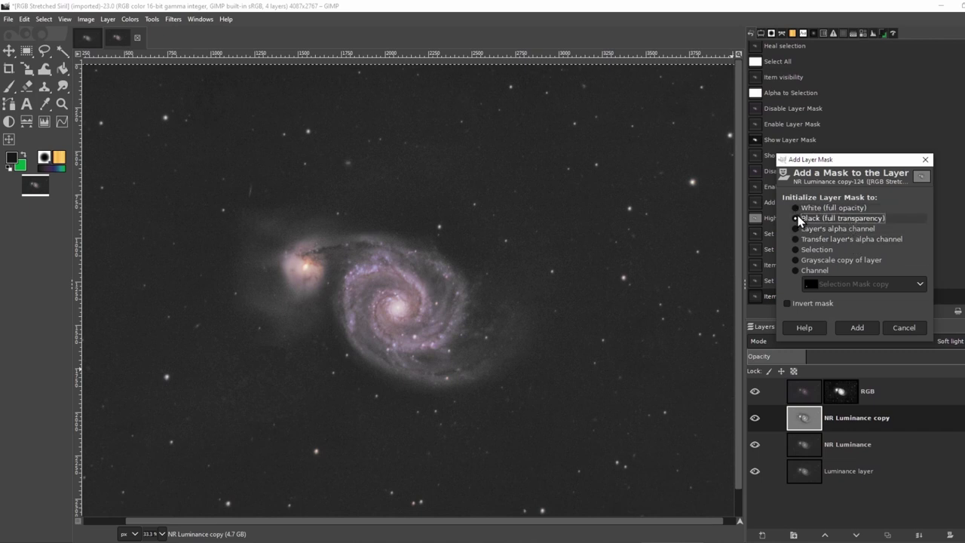
click(856, 328)
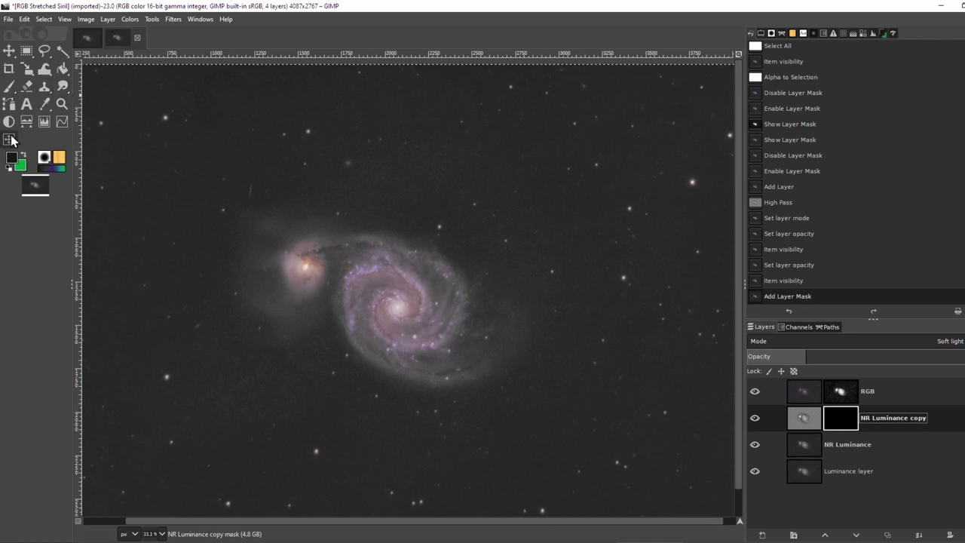
Paint white (ffffff) on the layer mask with the Paintbrush over the galaxy's core, spiral arms and companion to reveal the sharpening
click(11, 87)
click(12, 158)
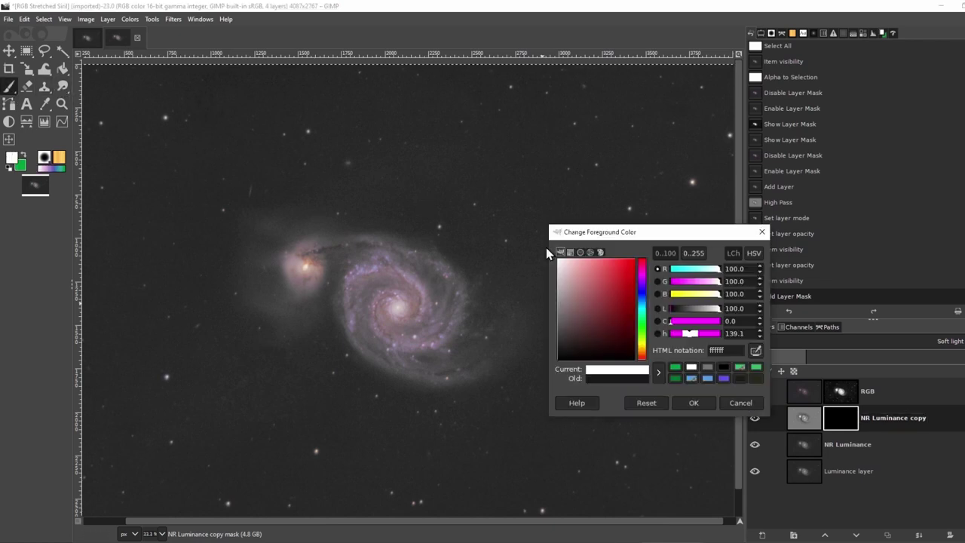
click(693, 402)
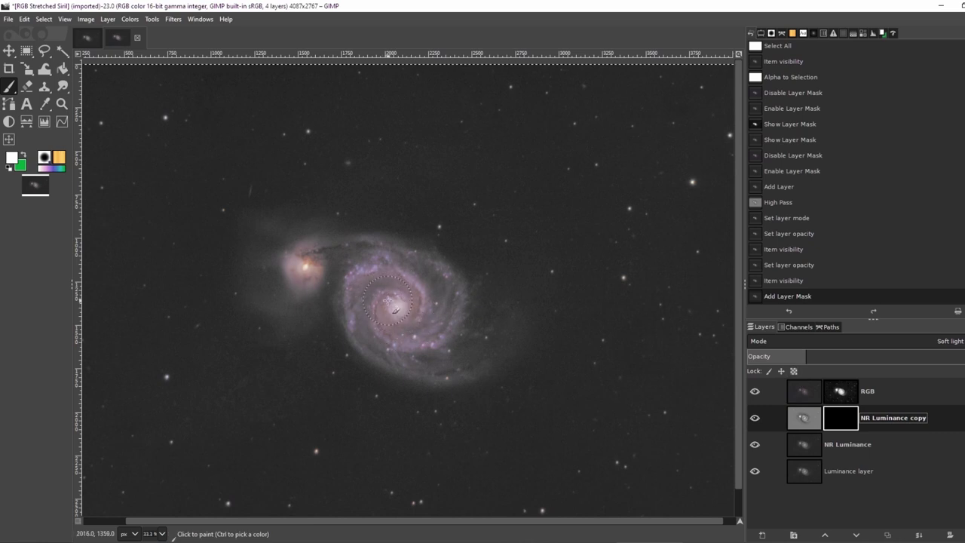
click(389, 301)
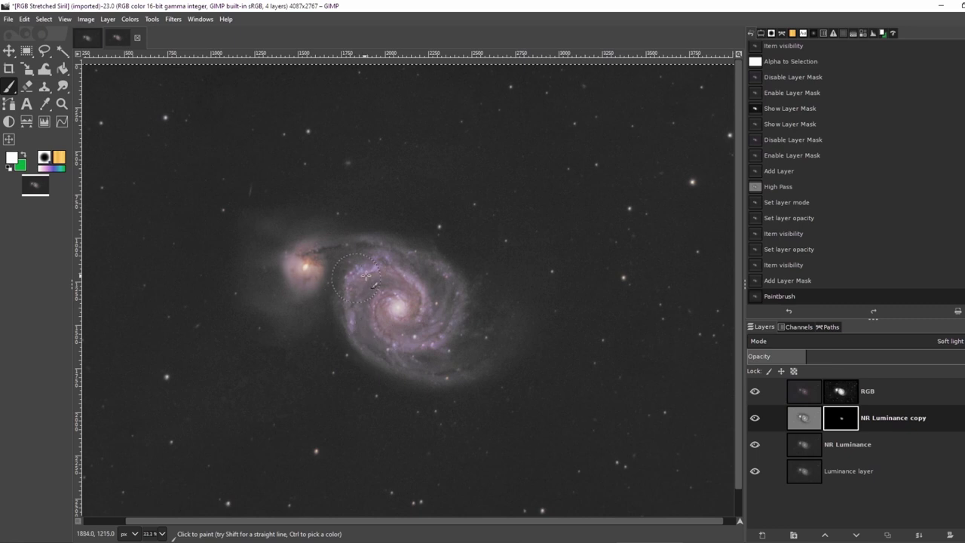
click(357, 277)
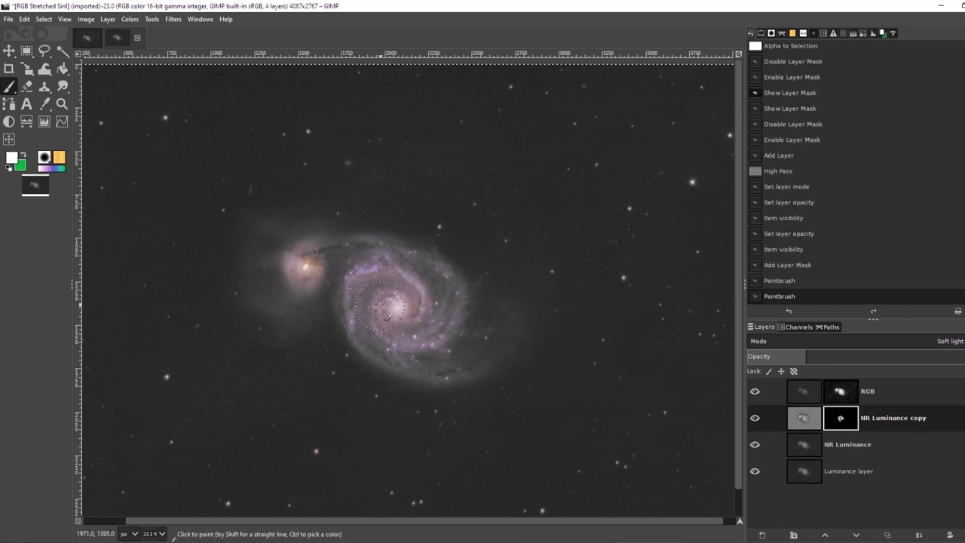
mouse_move(375, 310)
mouse_down()
mouse_move(389, 318)
mouse_move(407, 309)
mouse_up()
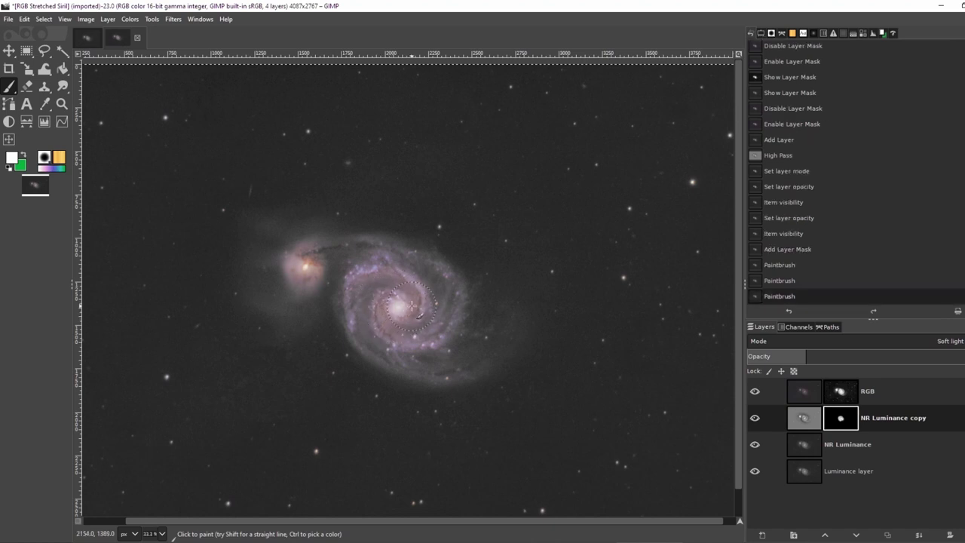
mouse_move(387, 269)
mouse_down()
mouse_move(363, 271)
mouse_move(349, 312)
mouse_move(363, 337)
mouse_move(410, 367)
mouse_move(384, 343)
mouse_up()
mouse_move(317, 283)
mouse_down()
mouse_move(307, 247)
mouse_move(320, 249)
mouse_move(295, 261)
mouse_move(297, 295)
mouse_move(320, 254)
mouse_move(379, 242)
mouse_move(463, 308)
mouse_move(453, 254)
mouse_up()
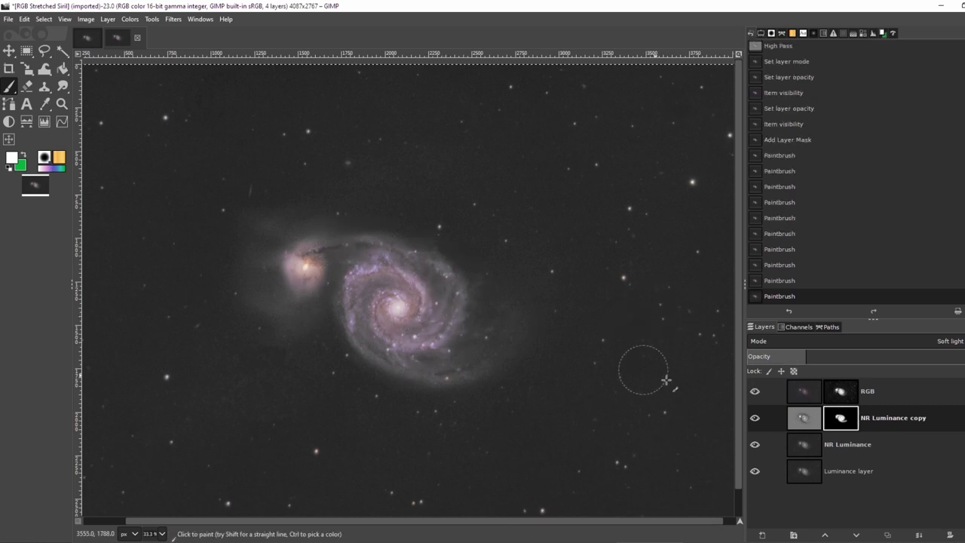
Compare the image with the masked High Pass layer hidden and shown, and lower that layer's opacity a little more
click(754, 418)
click(754, 418)
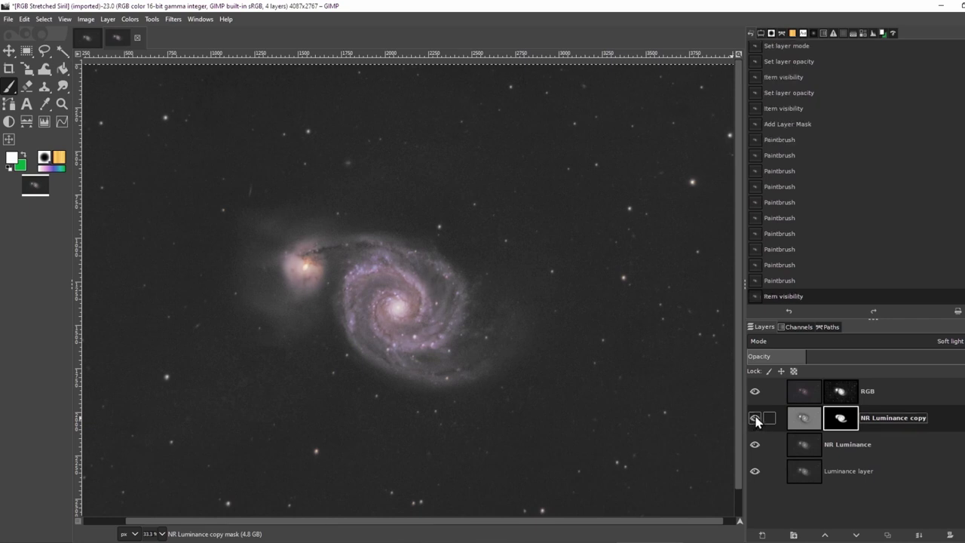
click(755, 418)
click(756, 418)
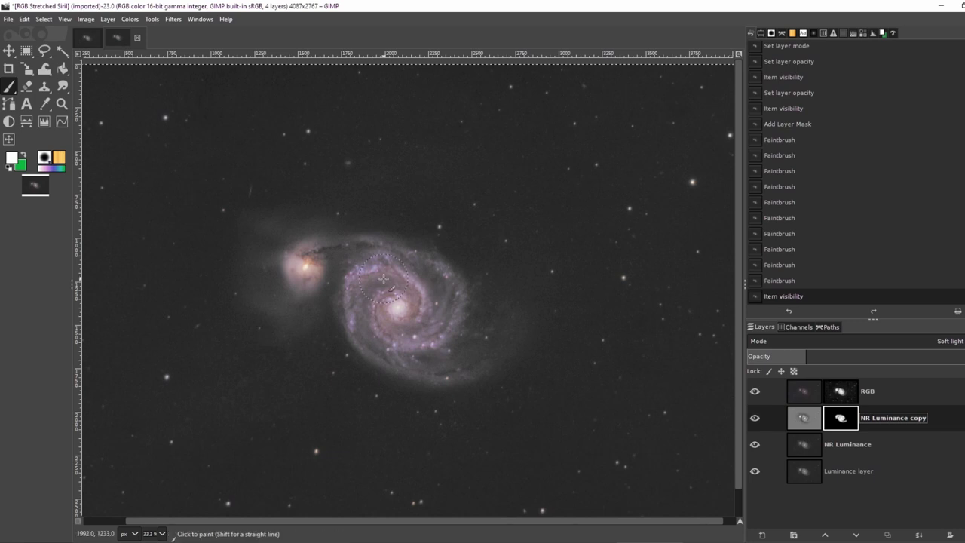
scroll(384, 283, down, 1)
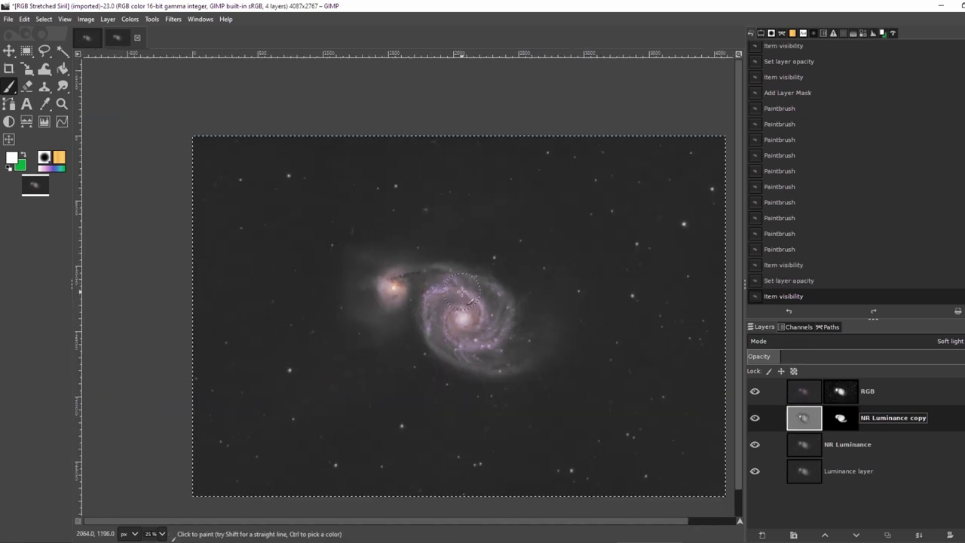
Create a new layer from the visible image above RGB and darken it with Levels, raising the Value channel's black point toward the histogram peak
right_click(892, 390)
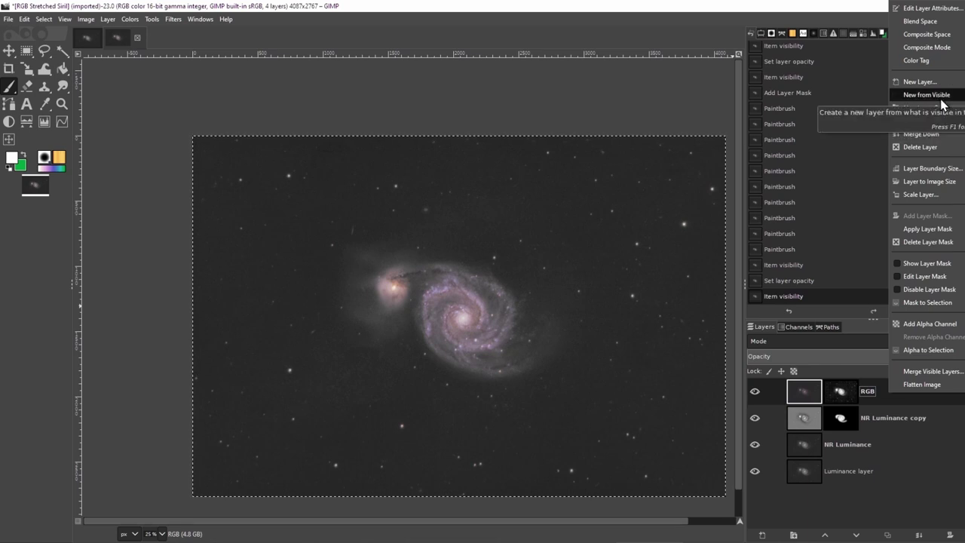
click(927, 95)
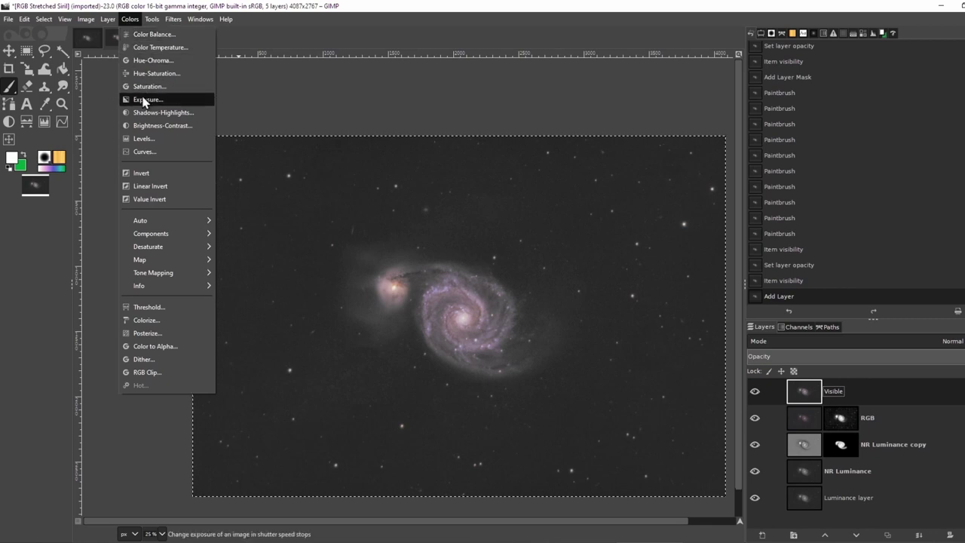
click(148, 138)
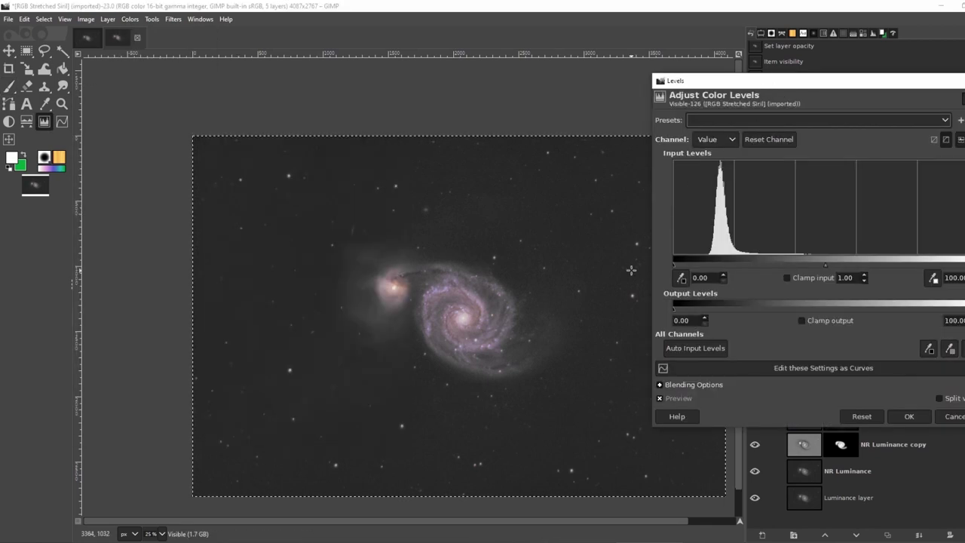
click(730, 146)
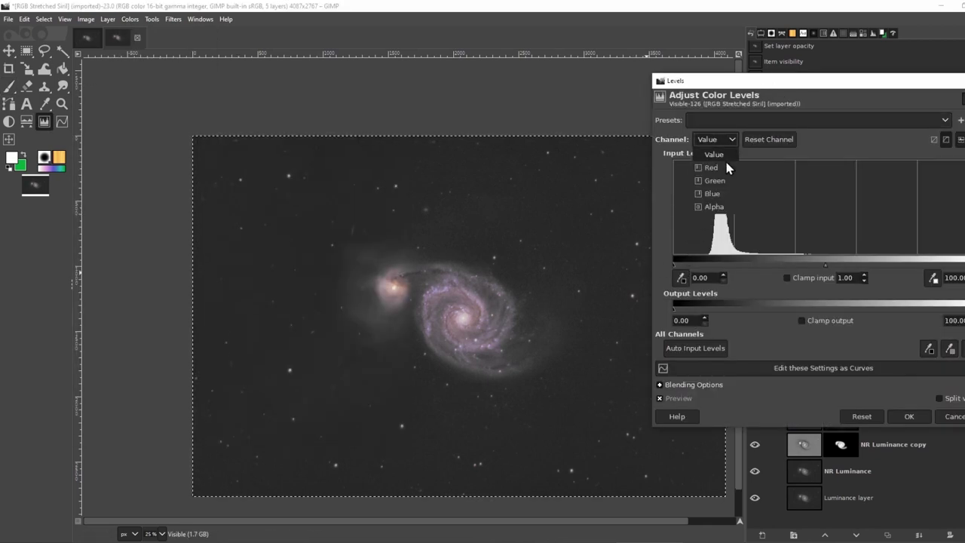
click(726, 167)
click(726, 141)
click(712, 194)
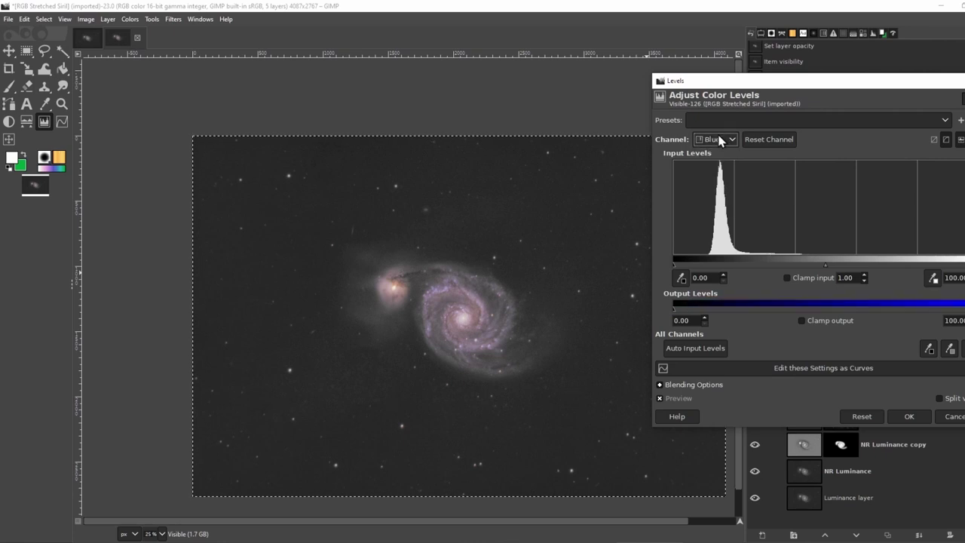
click(723, 140)
click(714, 154)
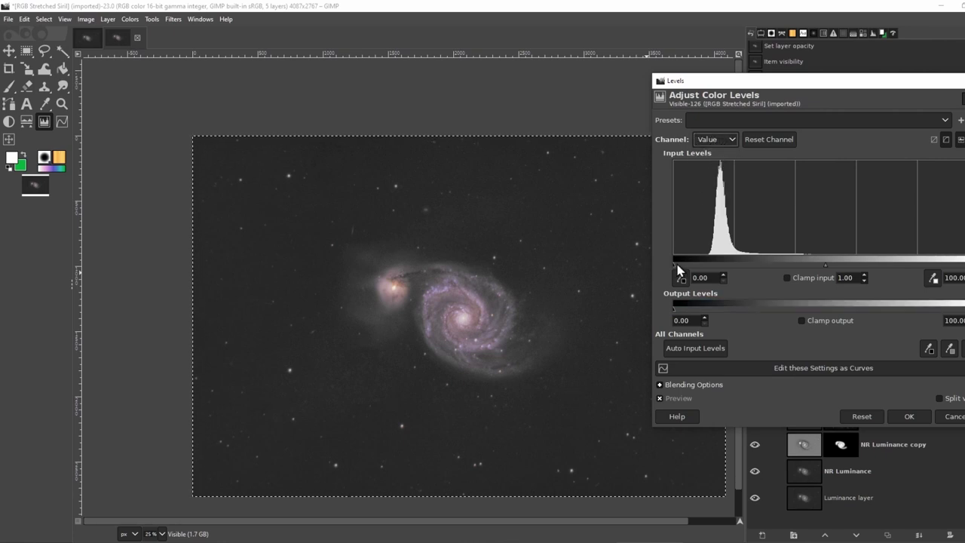
drag(674, 266, 696, 266)
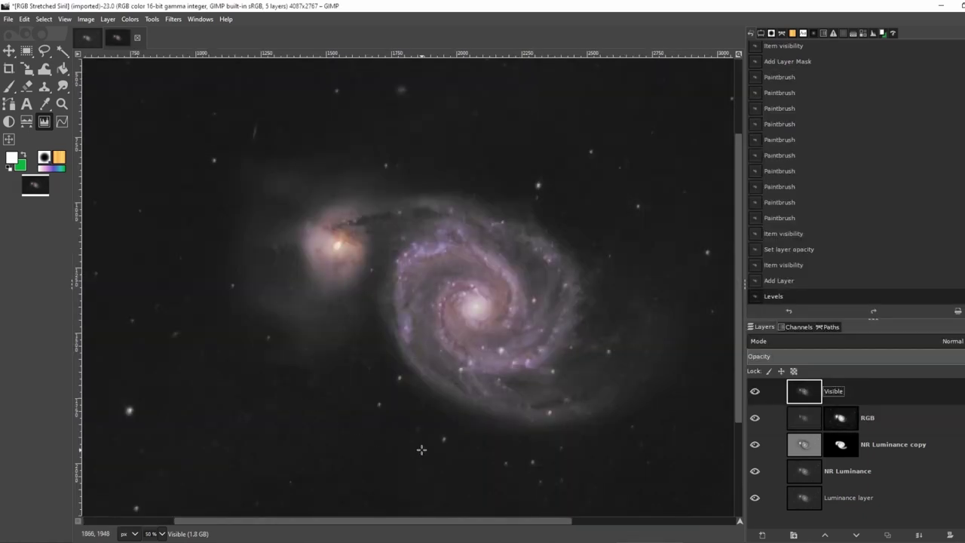
scroll(421, 450, down, 3)
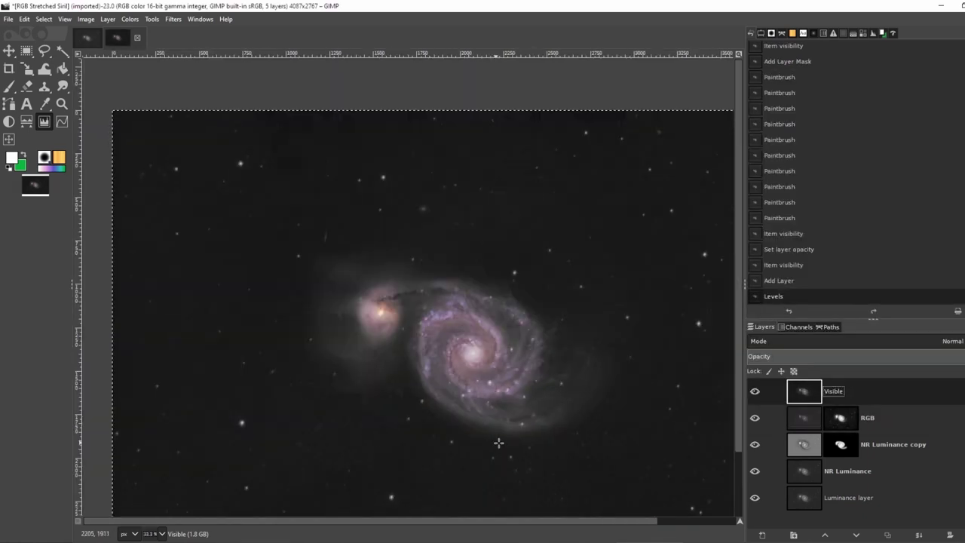
Inspect the darkened image up close, checking the sky background and the galaxy for remaining noise
scroll(463, 446, up, 4)
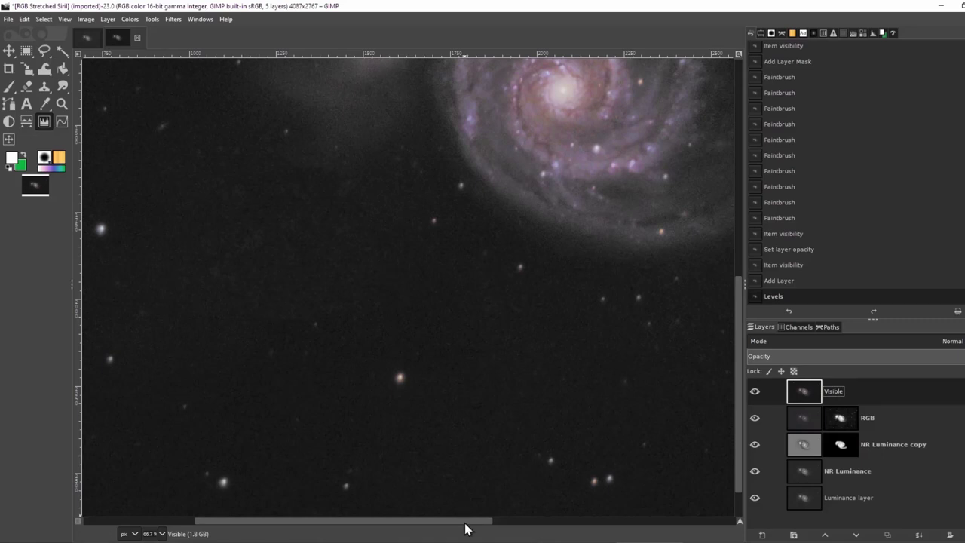
drag(466, 528, 692, 523)
drag(738, 453, 738, 242)
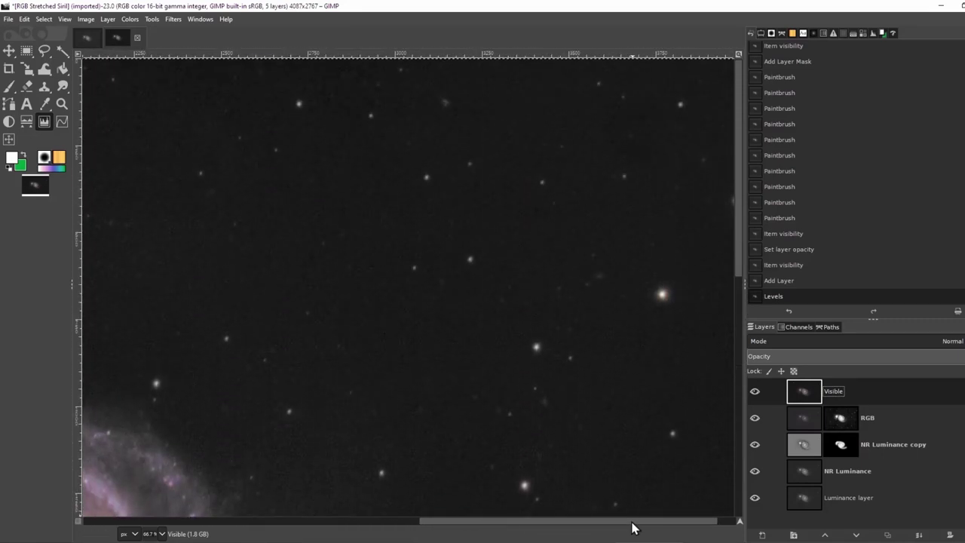
scroll(290, 259, down, 3)
scroll(279, 286, up, 1)
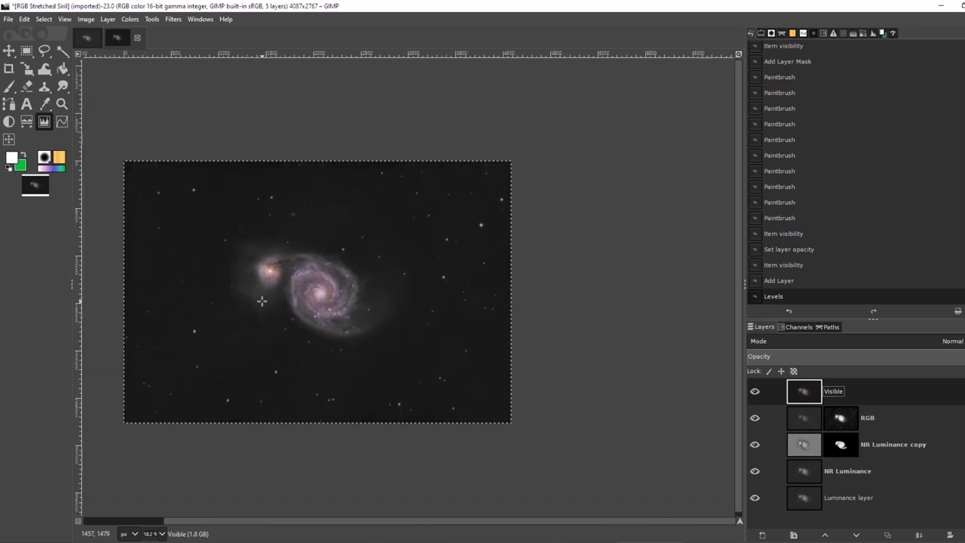
scroll(261, 300, down, 1)
scroll(263, 297, up, 1)
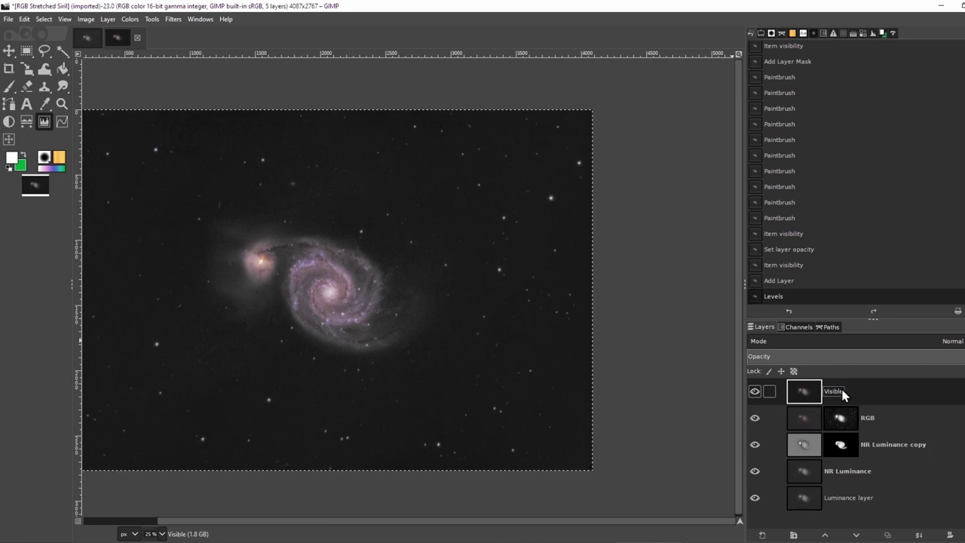
Duplicate the Visible layer and rename the copy GMIC NR
key(shift+ctrl+d)
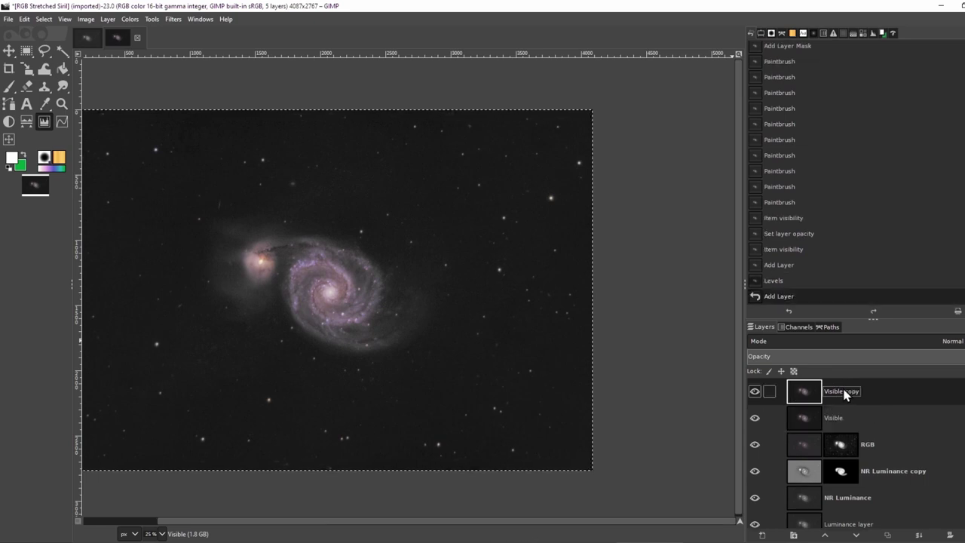
click(173, 19)
click(178, 23)
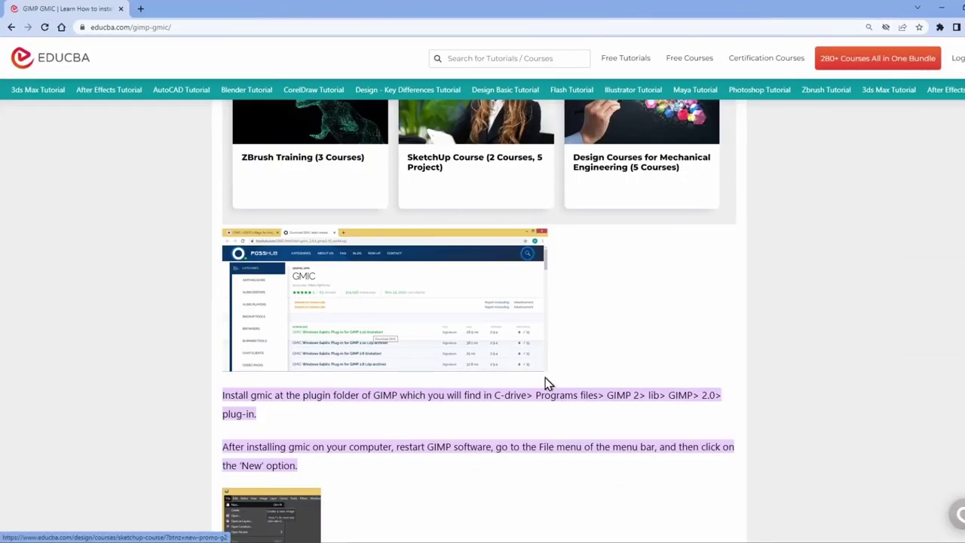
Switch to the browser and review the EDUCBA page's instructions for installing the G'MIC plugin in GIMP
scroll(543, 393, up, 1)
scroll(543, 398, up, 8)
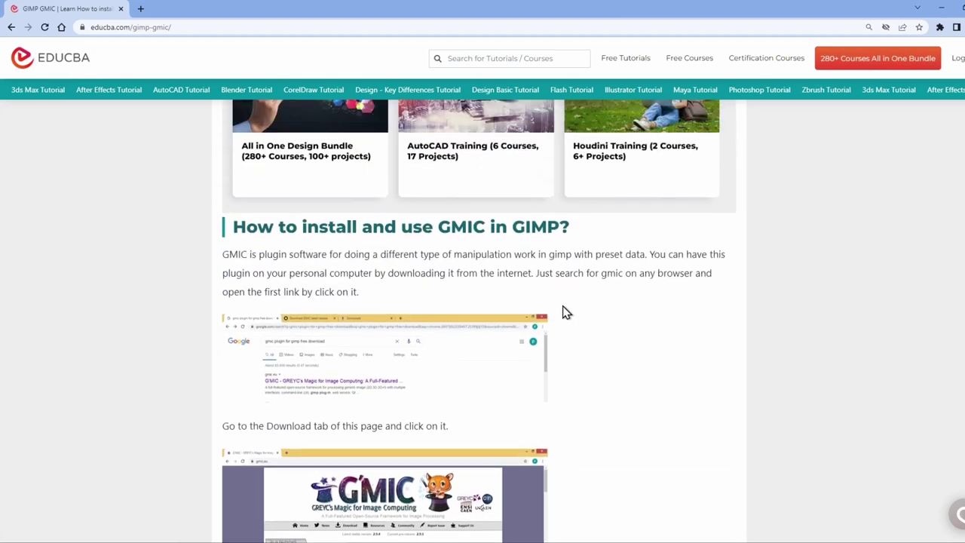
scroll(566, 312, down, 3)
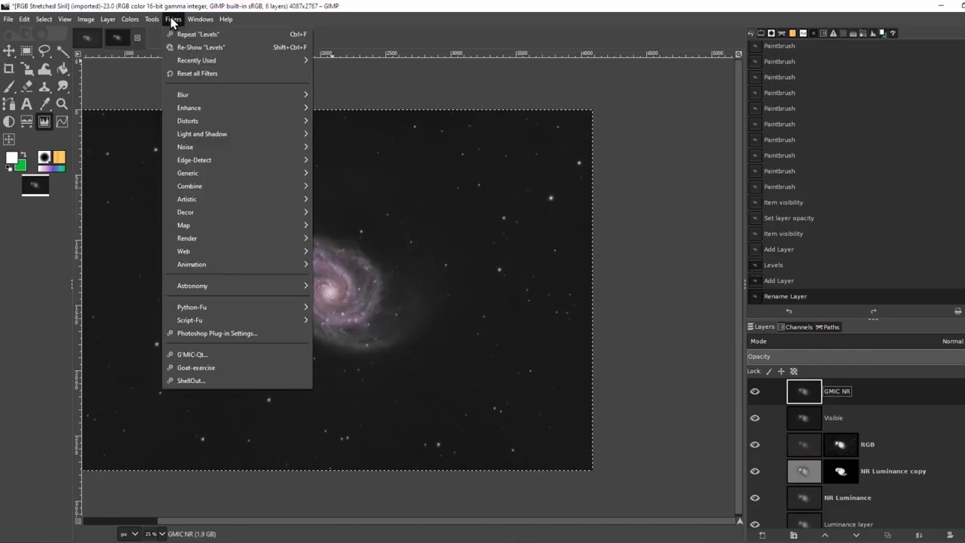
Open G'MIC-Qt on the GMIC NR layer, search its filters for "ia" and choose Iain Noise Reduction 2019
click(217, 355)
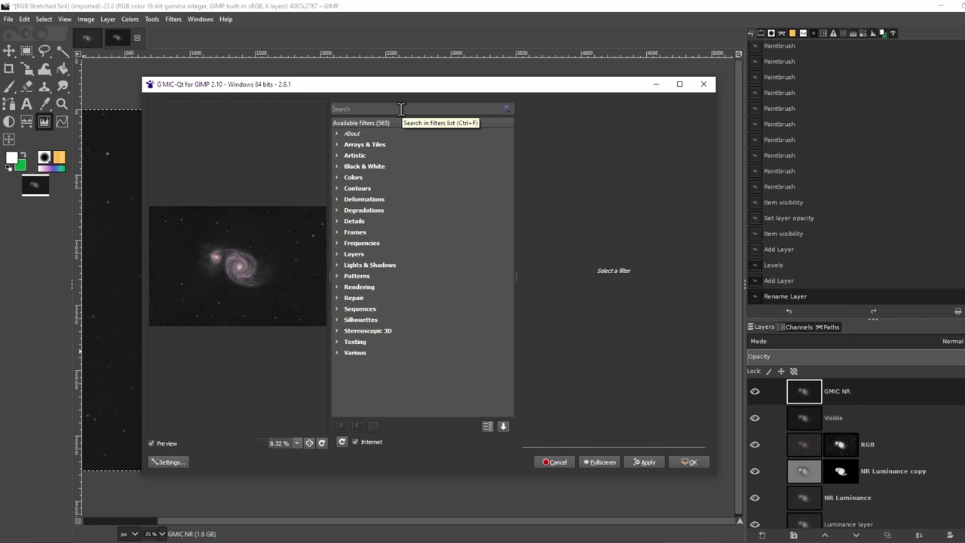
text(a)
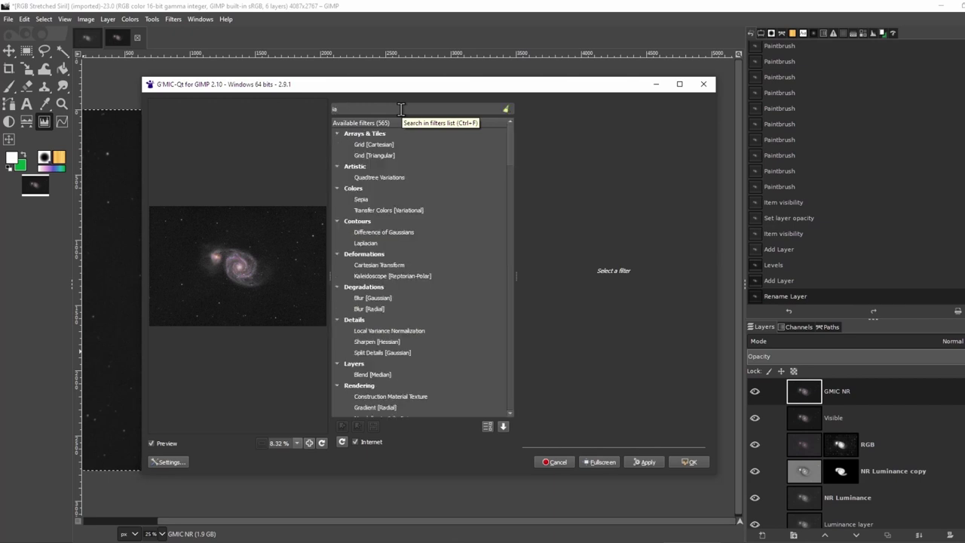
text(i)
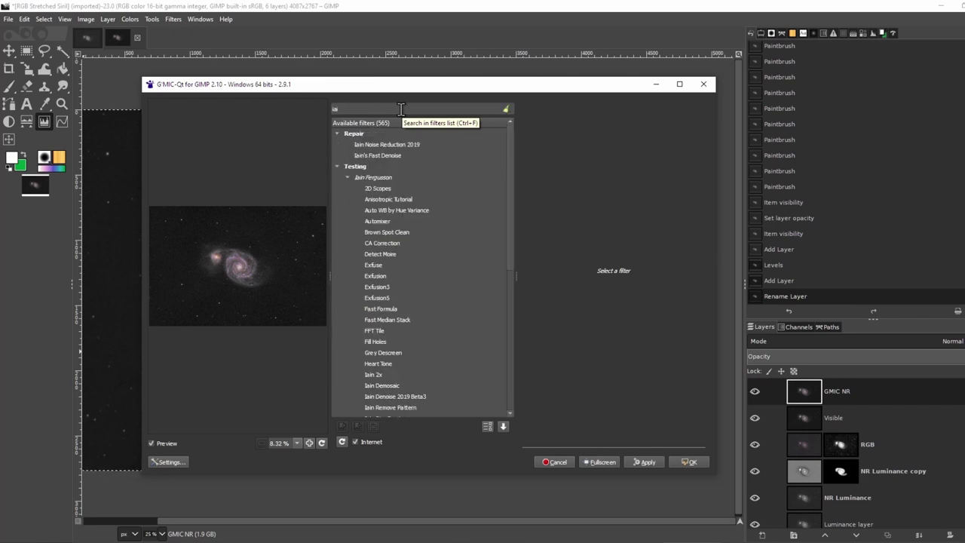
click(388, 147)
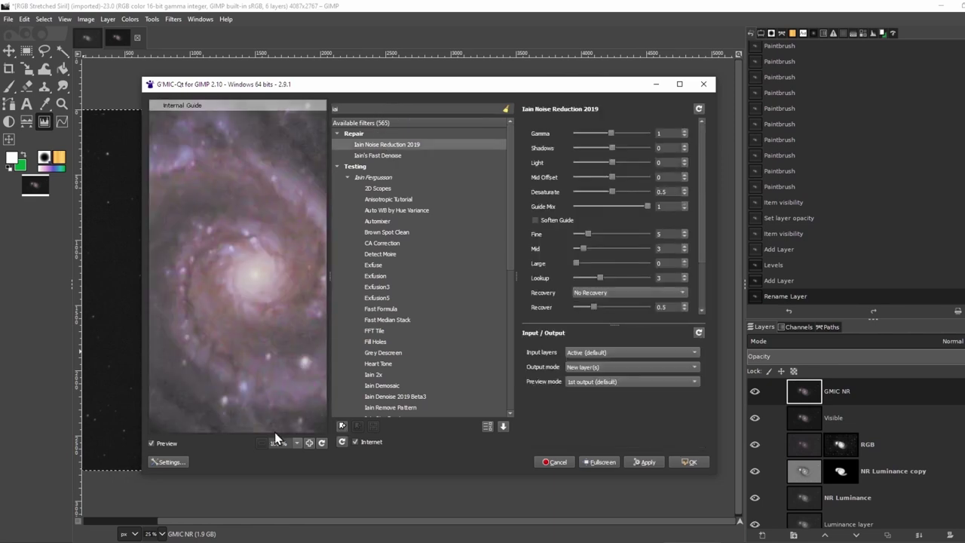
Preview the noise reduction at 100% over the galaxy and background, set the output mode to In place and apply the filter
drag(193, 340, 248, 280)
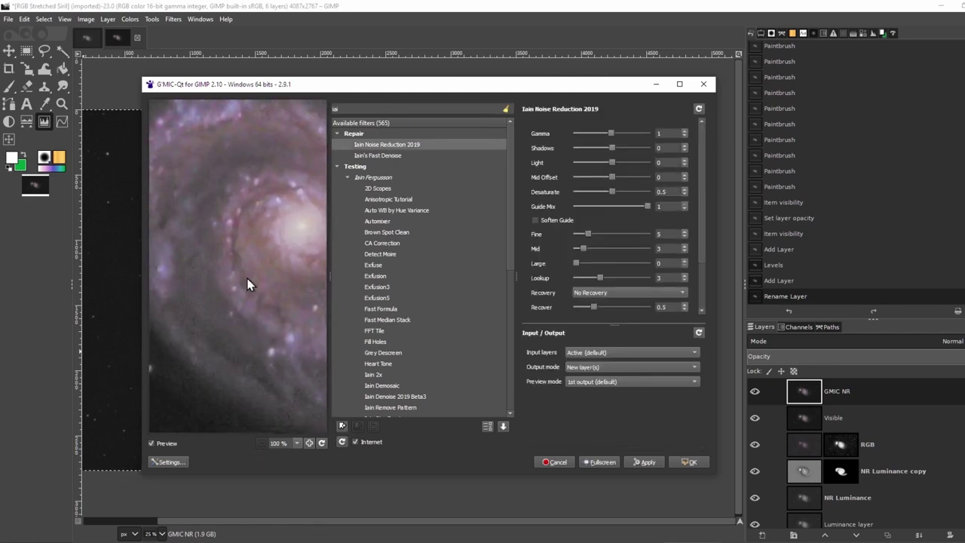
drag(242, 317, 183, 310)
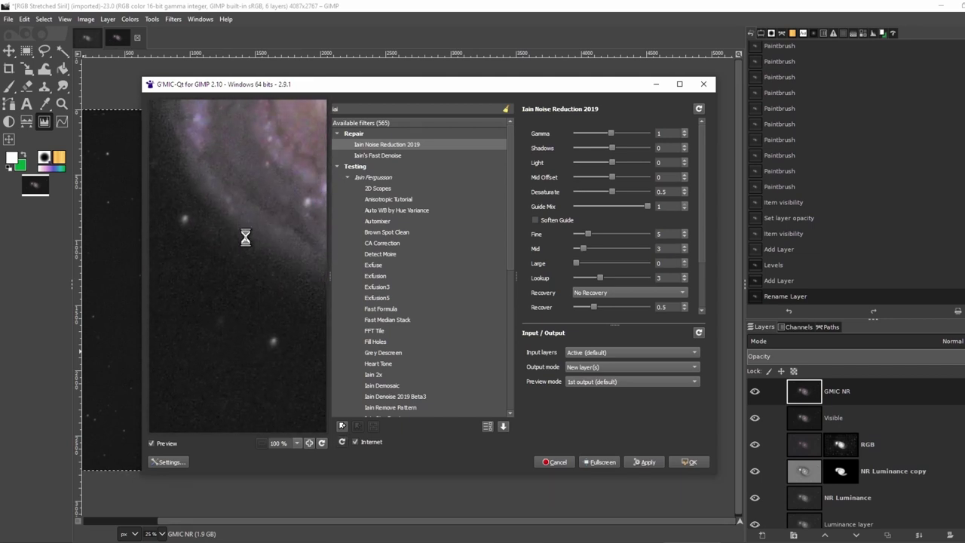
drag(248, 179, 280, 345)
drag(201, 282, 294, 334)
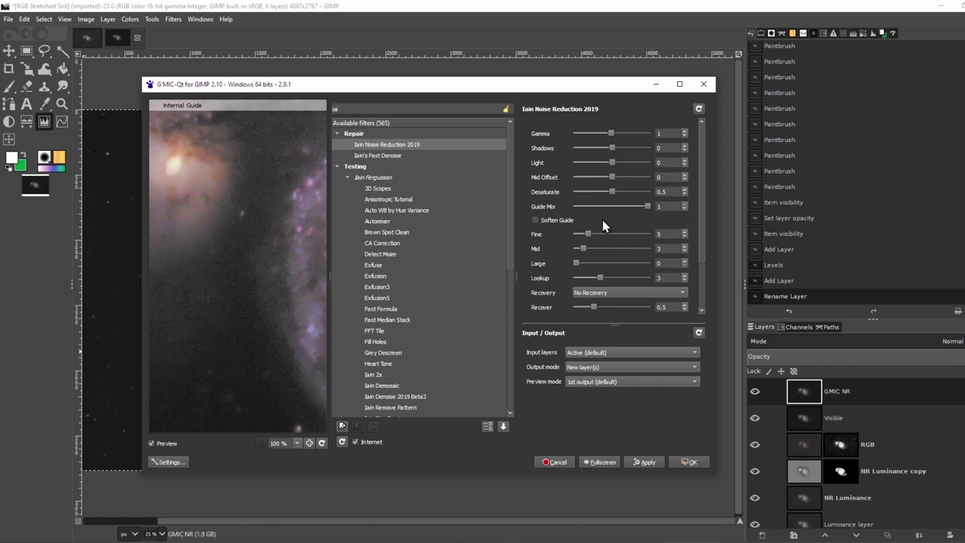
drag(273, 349, 236, 249)
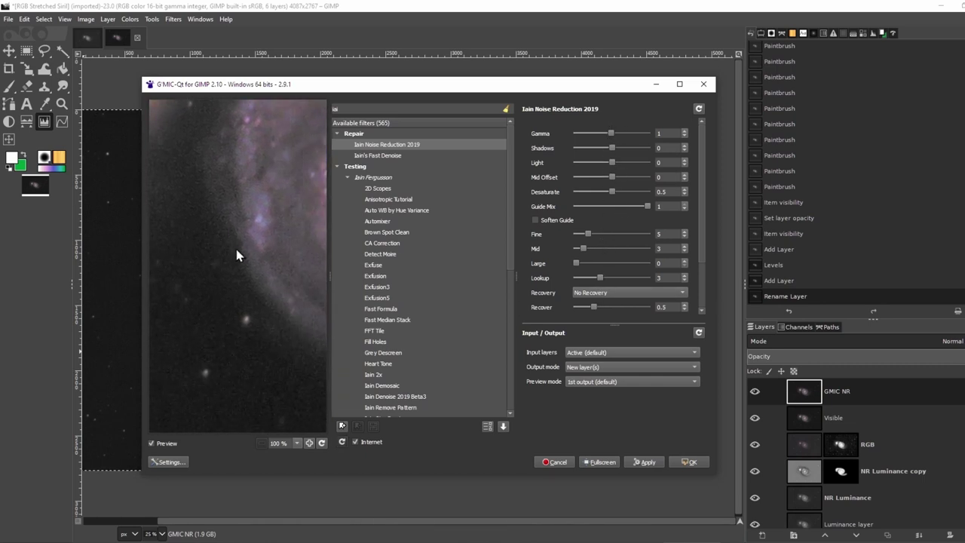
scroll(641, 365, up, 1)
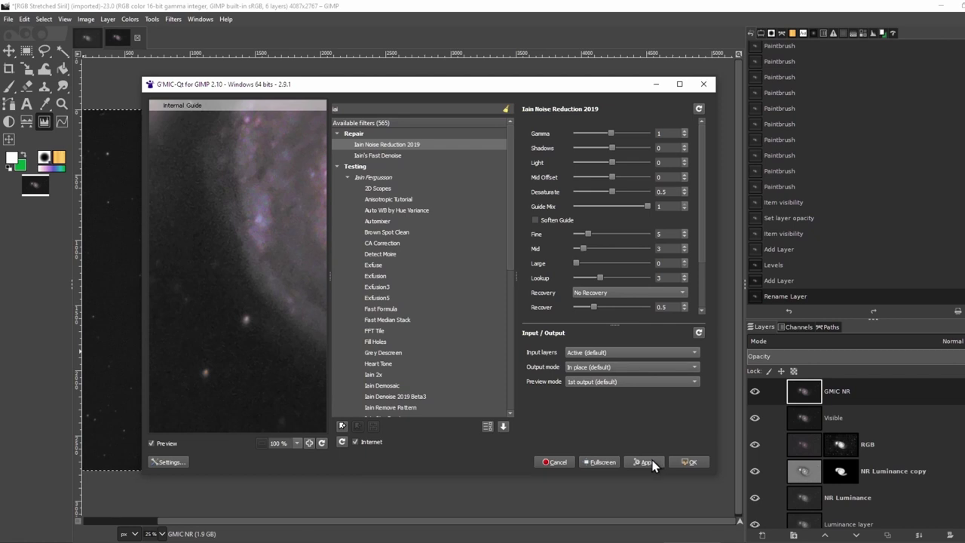
click(683, 461)
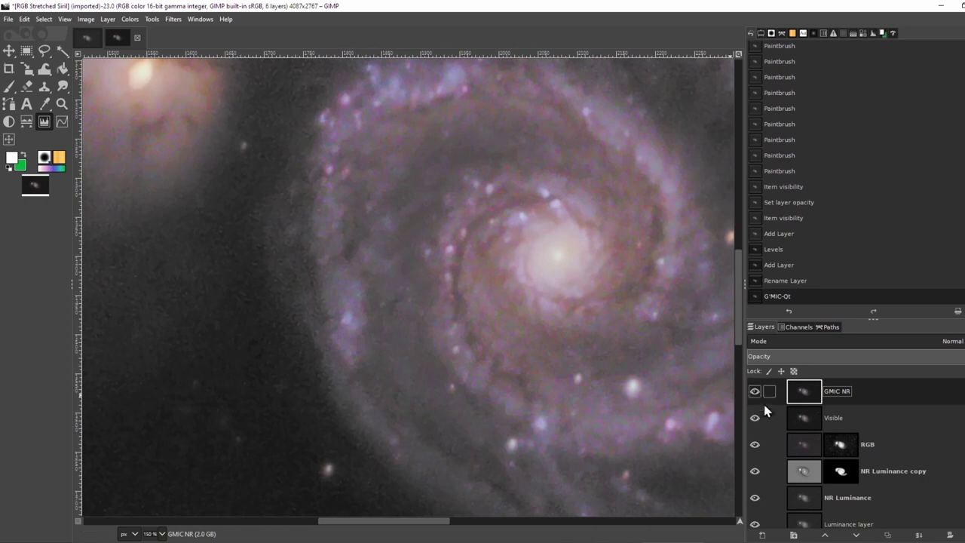
Compare the image with the GMIC NR layer hidden and shown, inspect galaxy and background up close, and adjust that layer's opacity
click(754, 391)
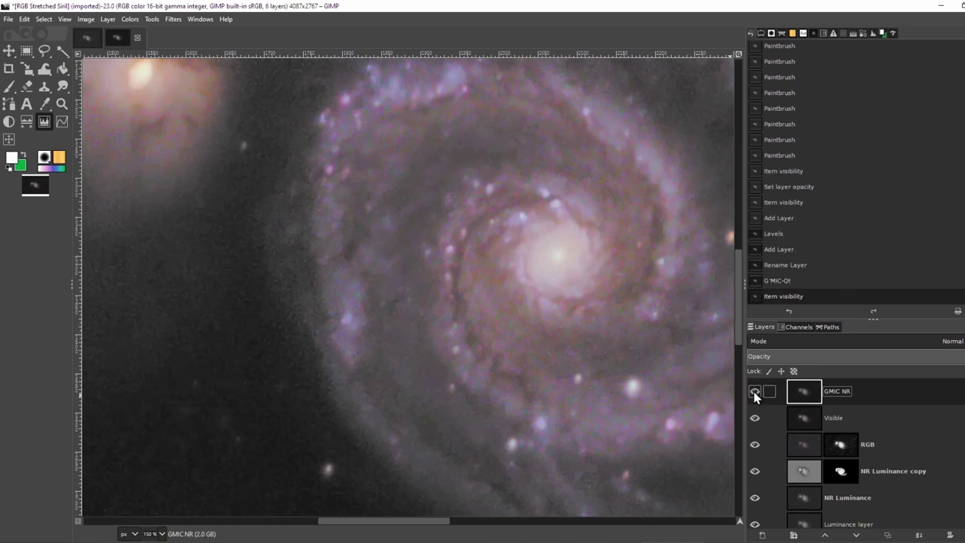
click(755, 392)
scroll(668, 383, down, 6)
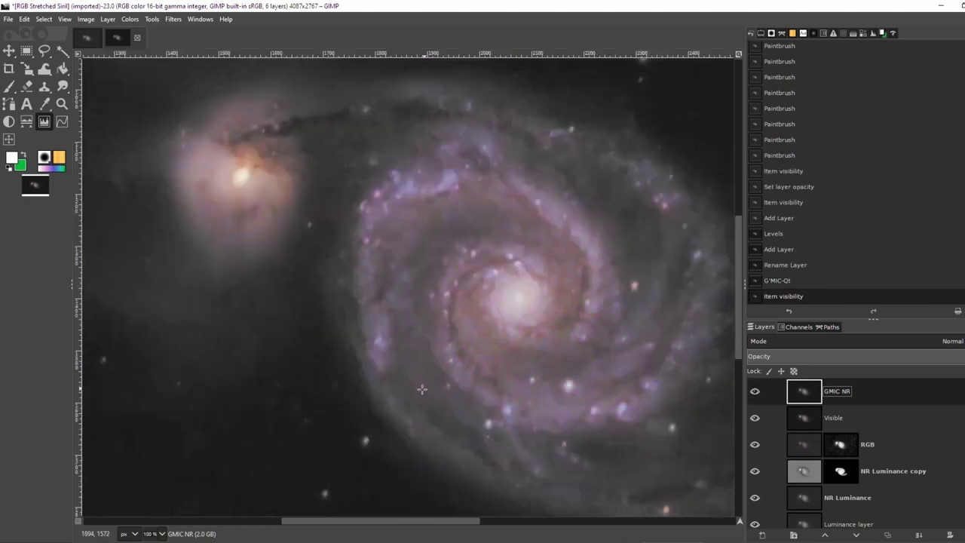
scroll(392, 450, up, 7)
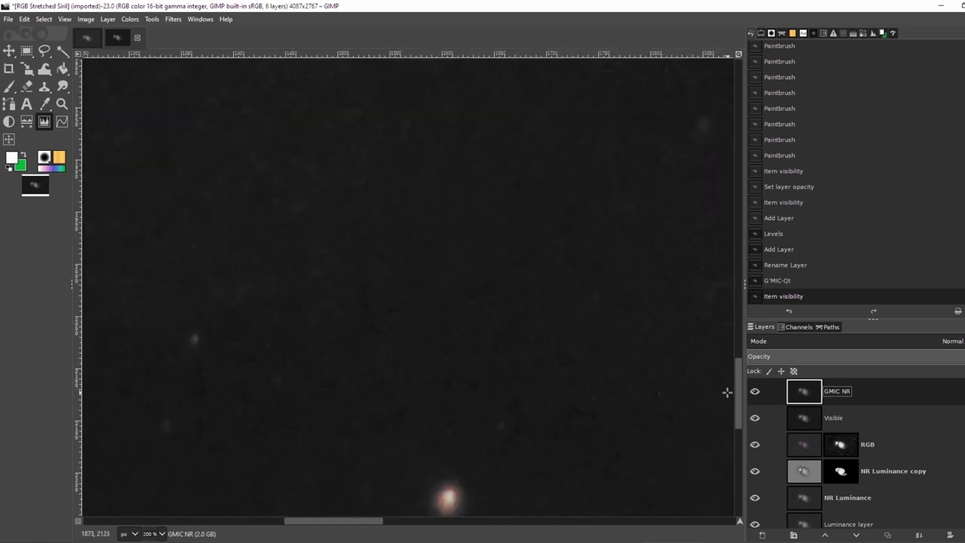
scroll(549, 339, down, 6)
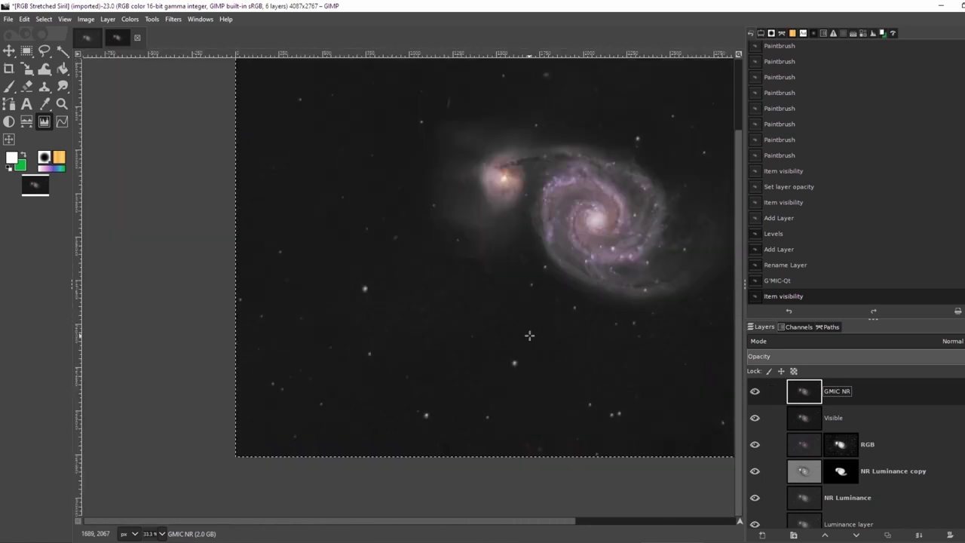
scroll(701, 269, up, 2)
scroll(672, 270, down, 2)
Create a new layer from the visible image above GMIC NR and start a Curves adjustment on it
key(shift+ctrl+v)
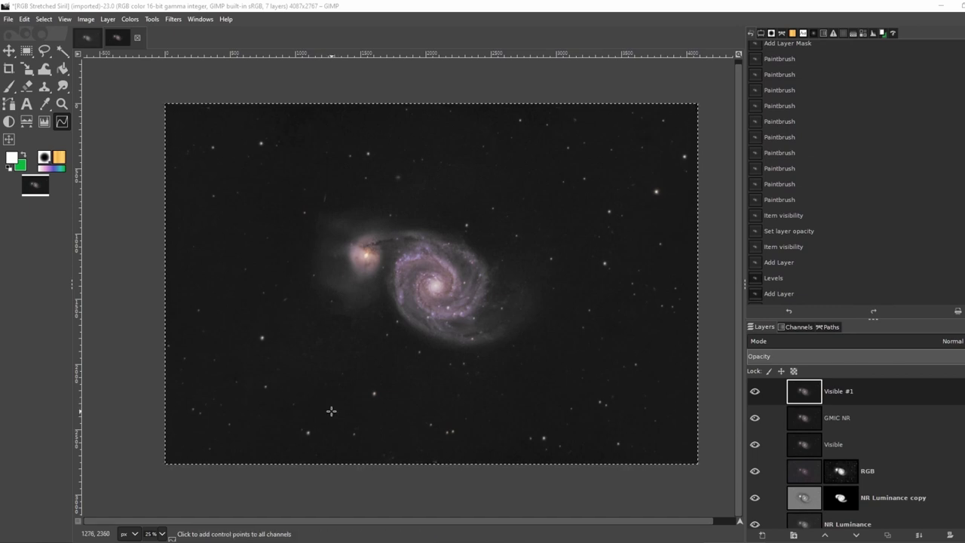
ctrl+scroll(330, 405, up, 3)
ctrl+scroll(324, 302, up, 1)
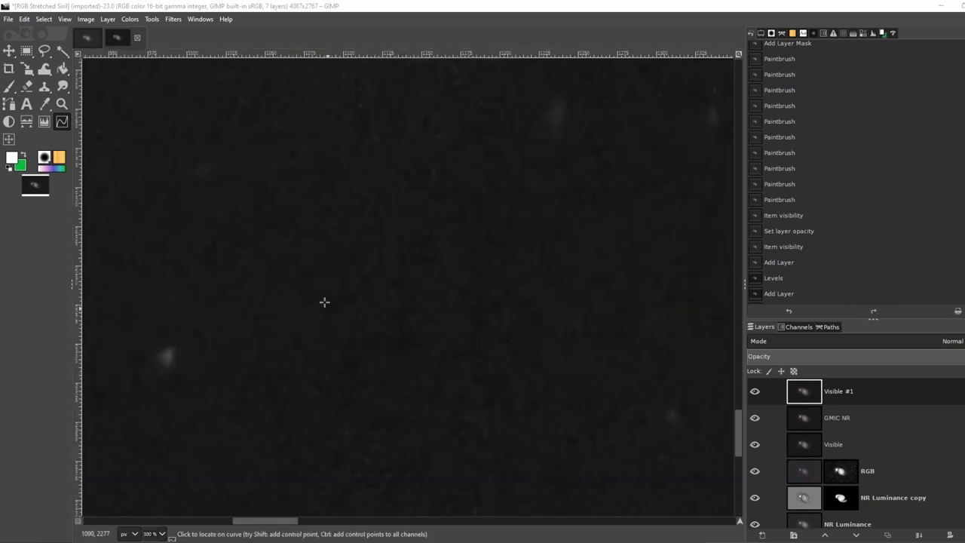
scroll(614, 332, right, 10)
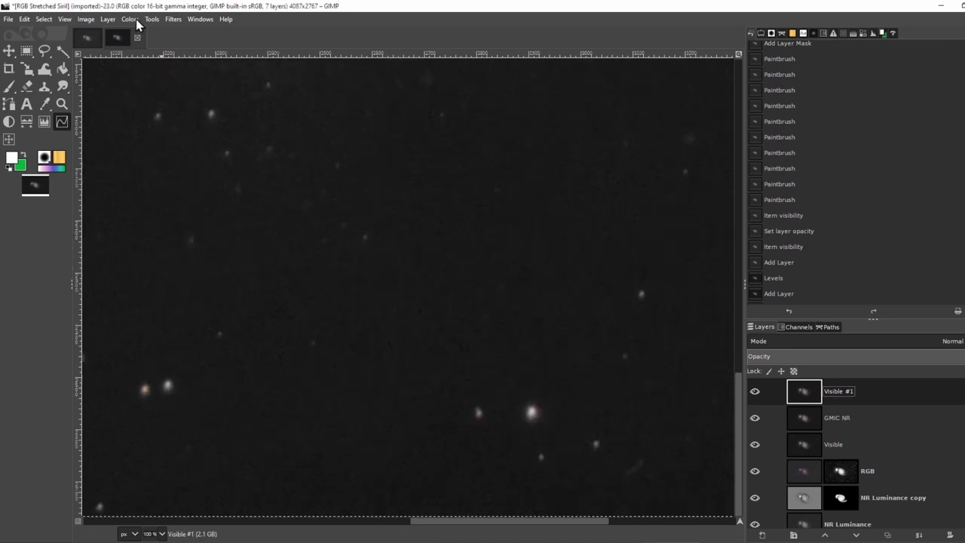
click(130, 19)
click(198, 188)
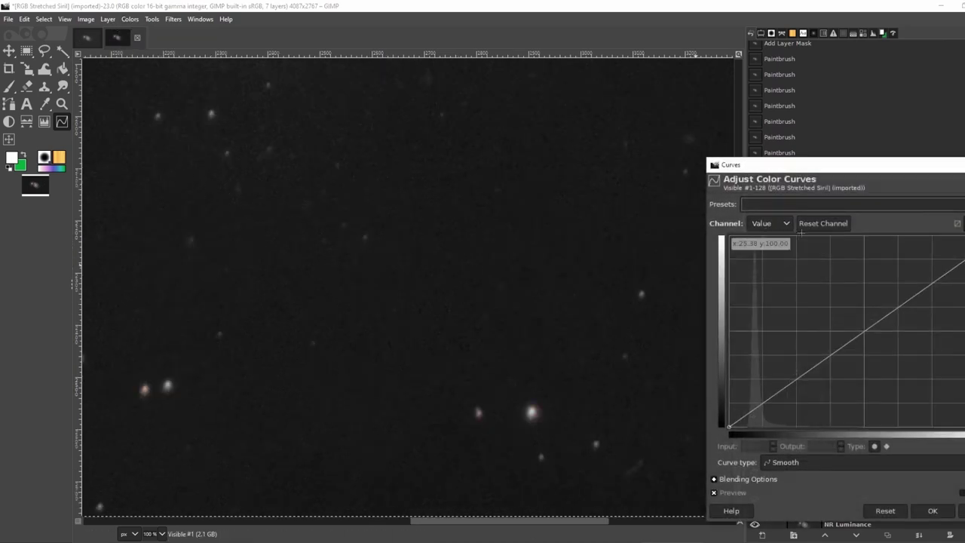
drag(798, 169, 666, 65)
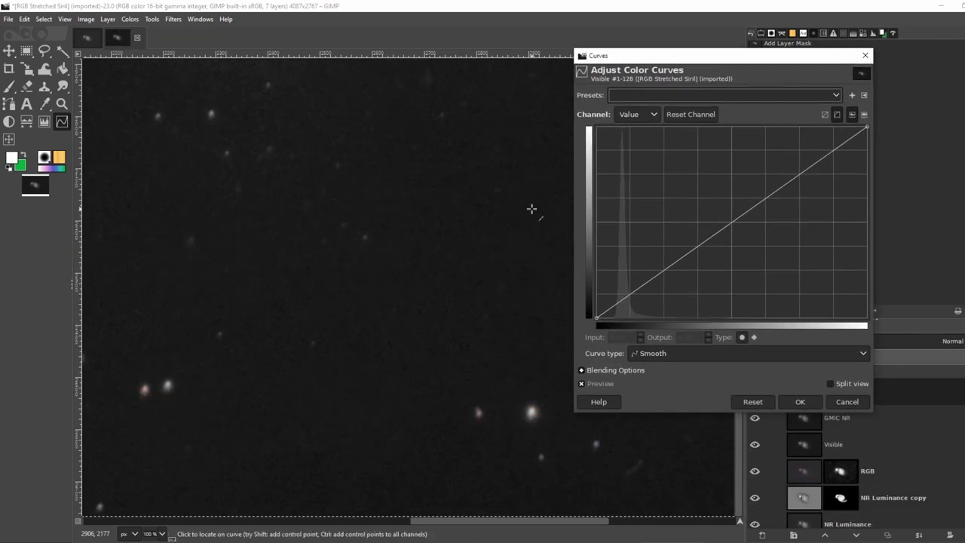
Sample the sky background and the galaxy's faint outer edge, adding a Value curve control point at about 16.36 for the edge
click(393, 352)
scroll(328, 268, up, 5)
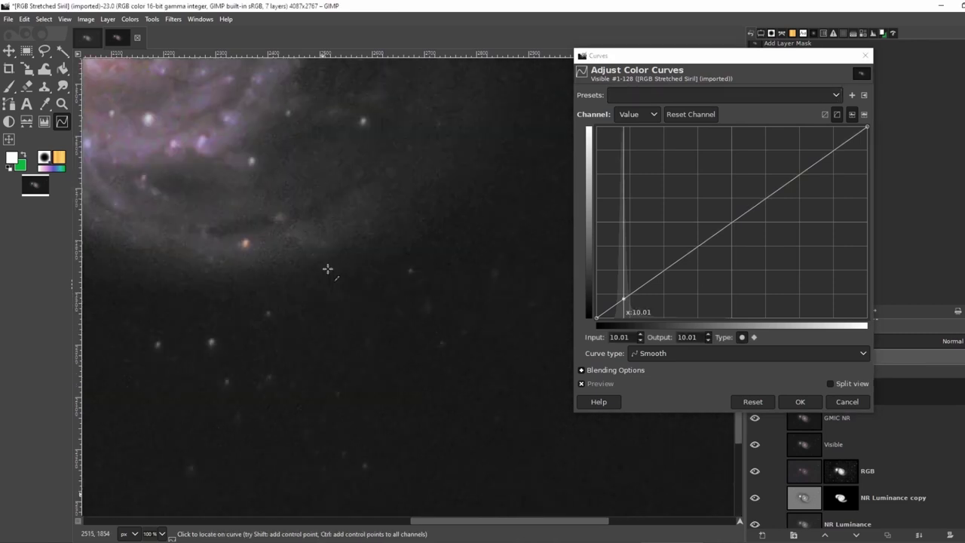
scroll(331, 276, up, 3)
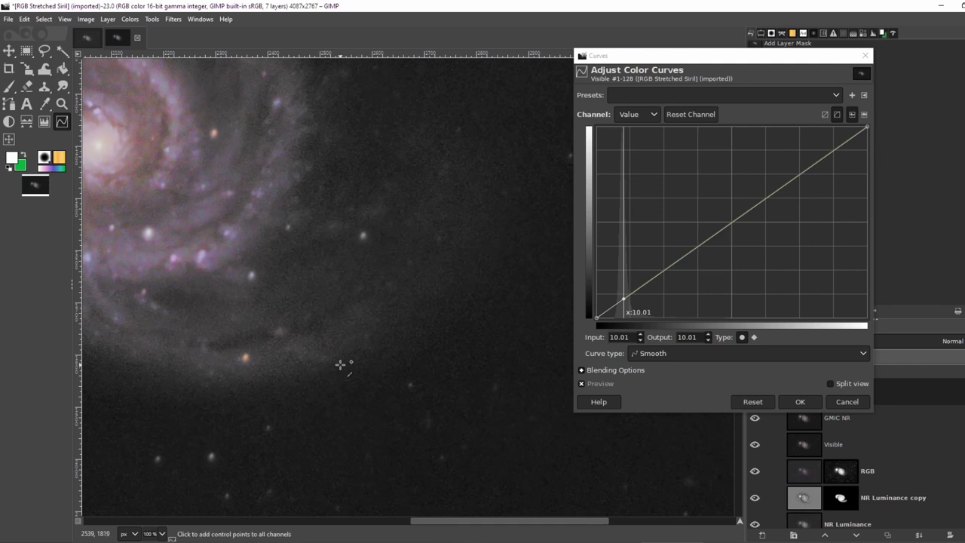
ctrl+click(357, 348)
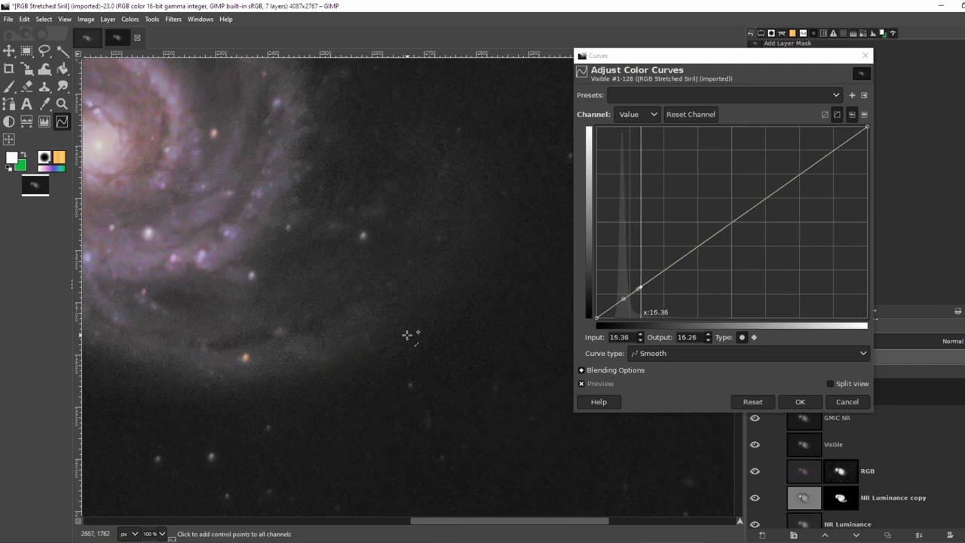
scroll(398, 345, down, 5)
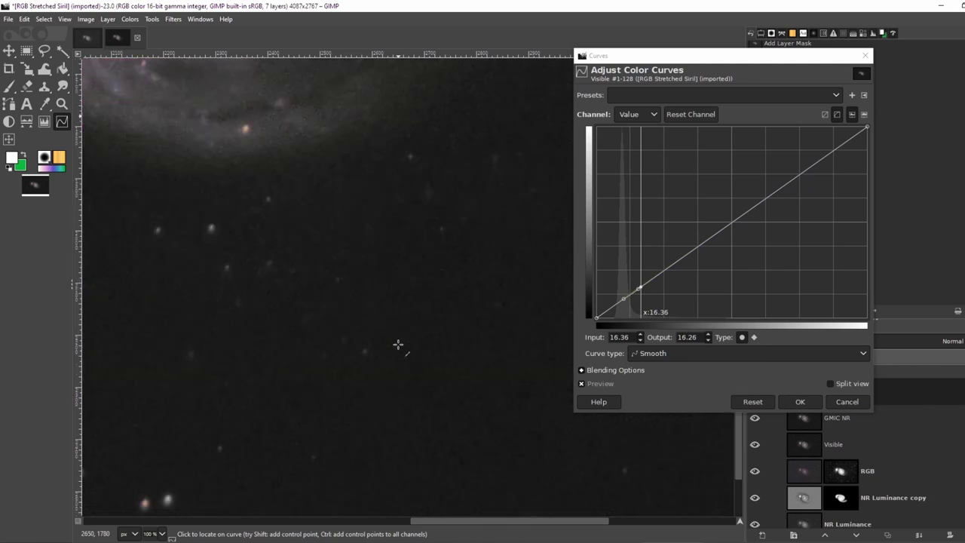
Lift the dark end of the Value curve with a point at input 9.62, output 11.91, check the background and apply Curves
click(614, 300)
drag(615, 300, 620, 295)
scroll(161, 319, down, 5)
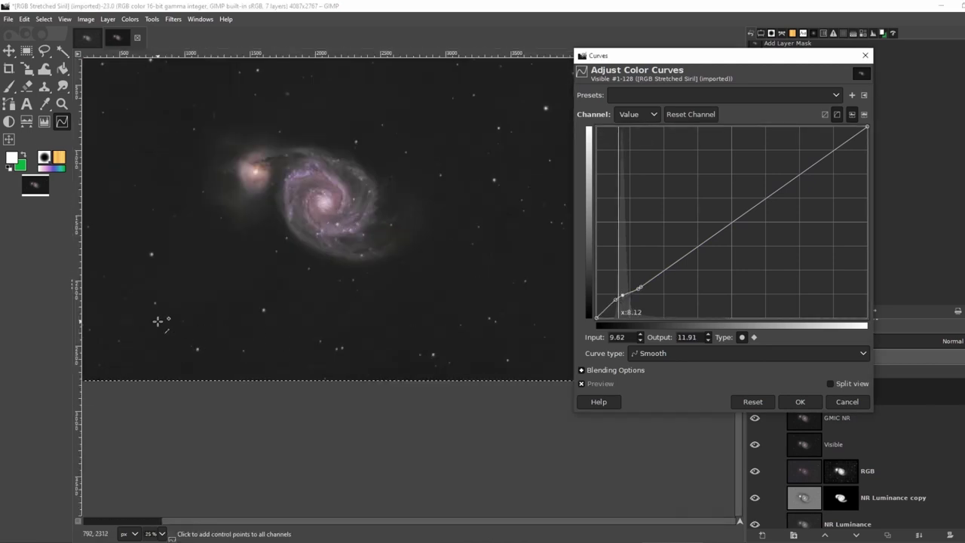
scroll(165, 319, up, 6)
scroll(355, 311, down, 6)
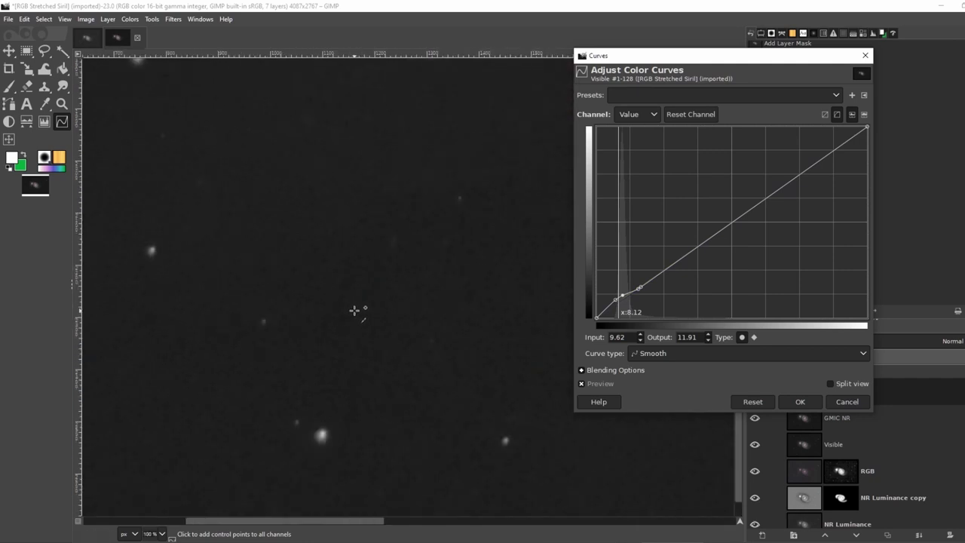
scroll(440, 163, up, 7)
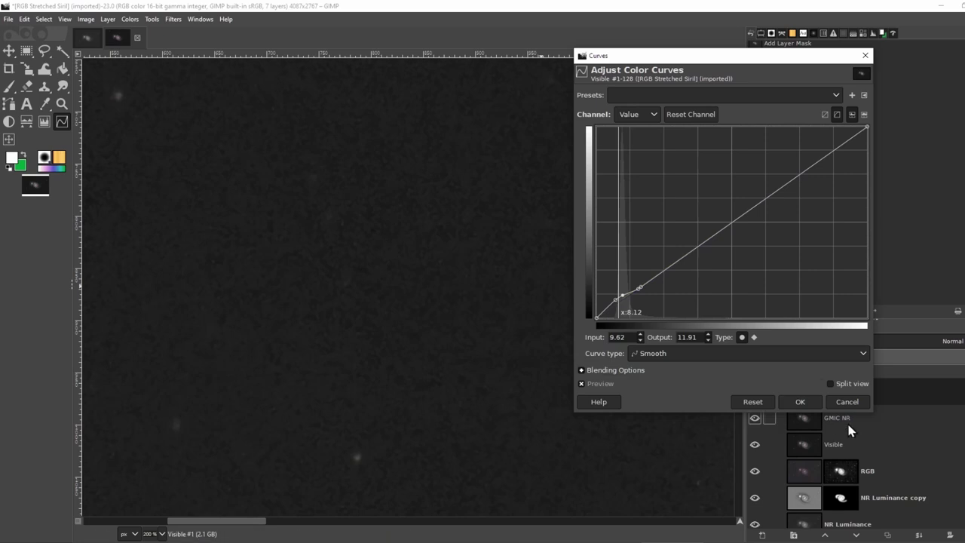
click(803, 403)
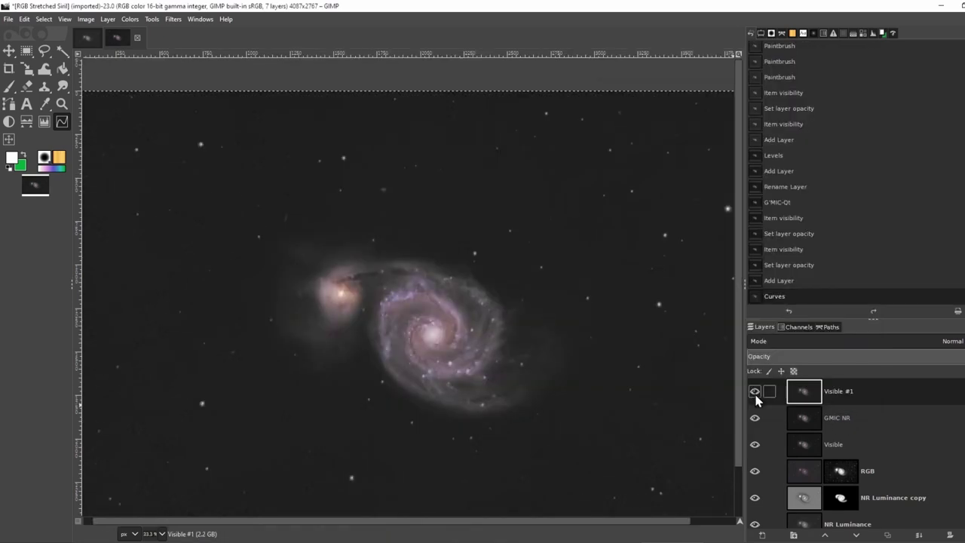
Compare the background and galaxy with the Curves-adjusted Visible #1 layer hidden and shown
click(754, 391)
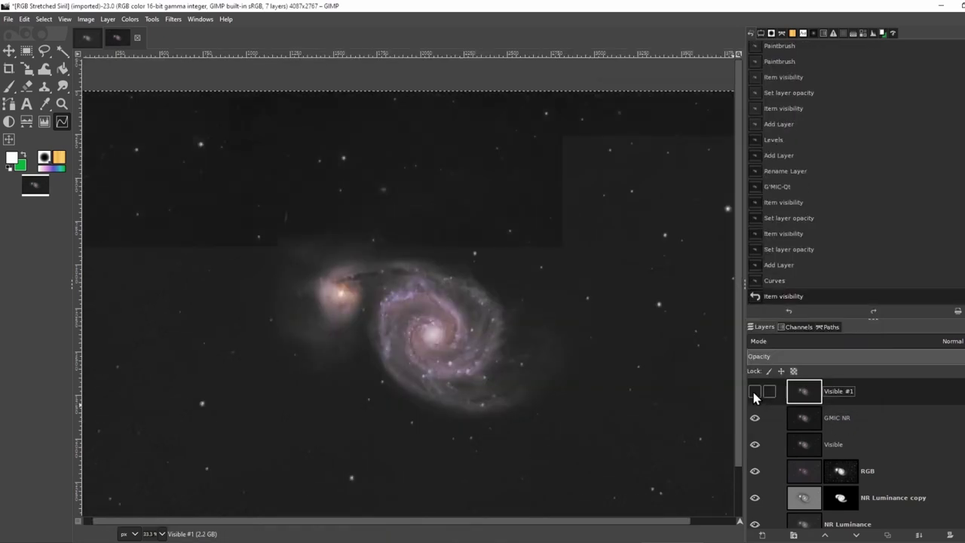
ctrl+scroll(267, 471, up, 4)
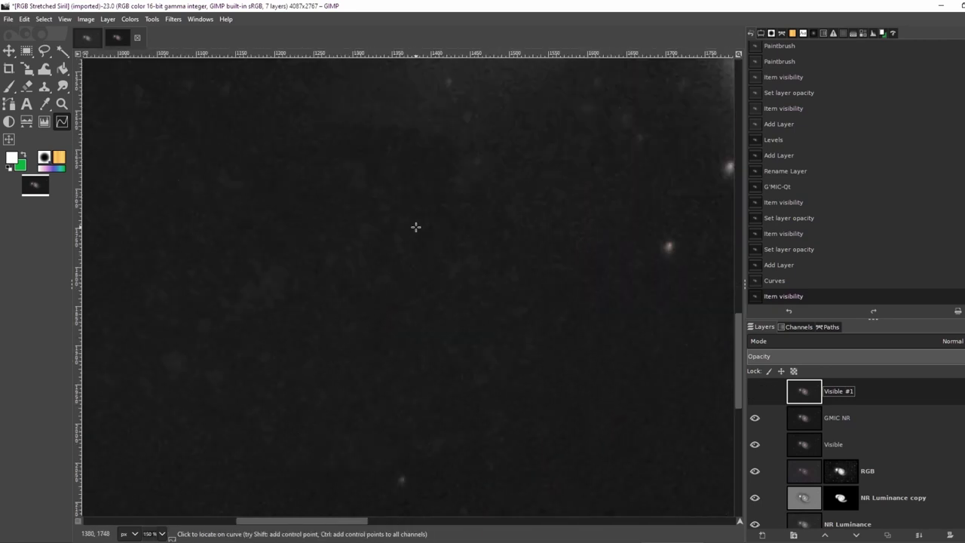
click(754, 392)
ctrl+scroll(631, 452, down, 3)
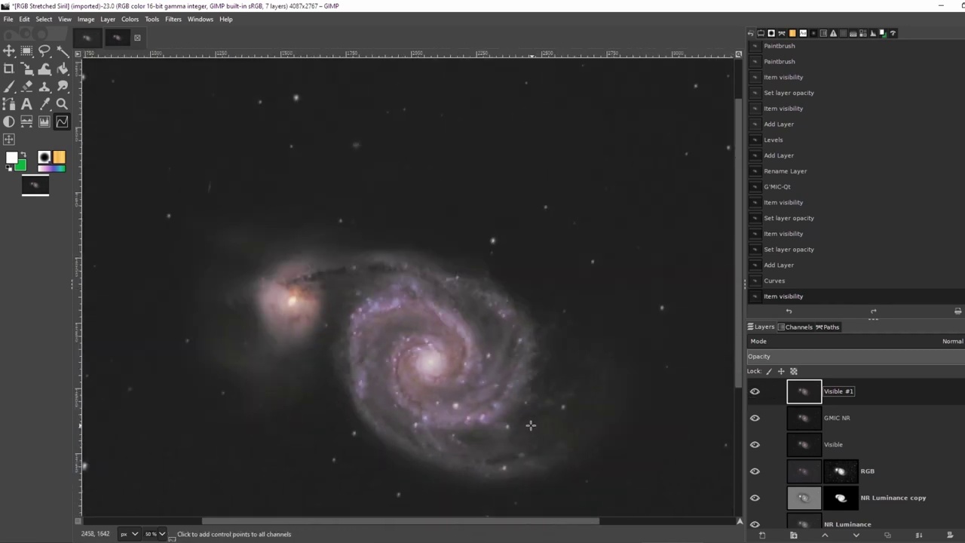
ctrl+scroll(531, 425, down, 1)
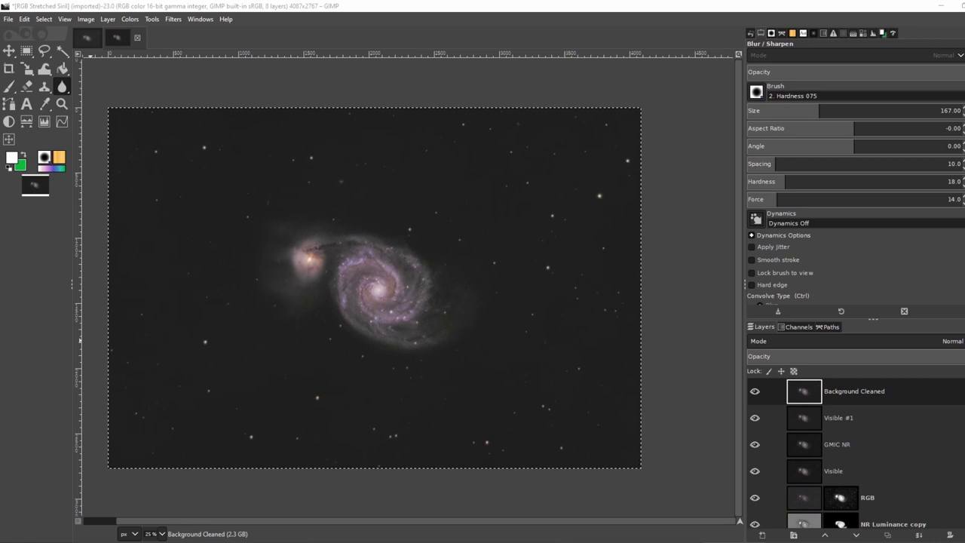